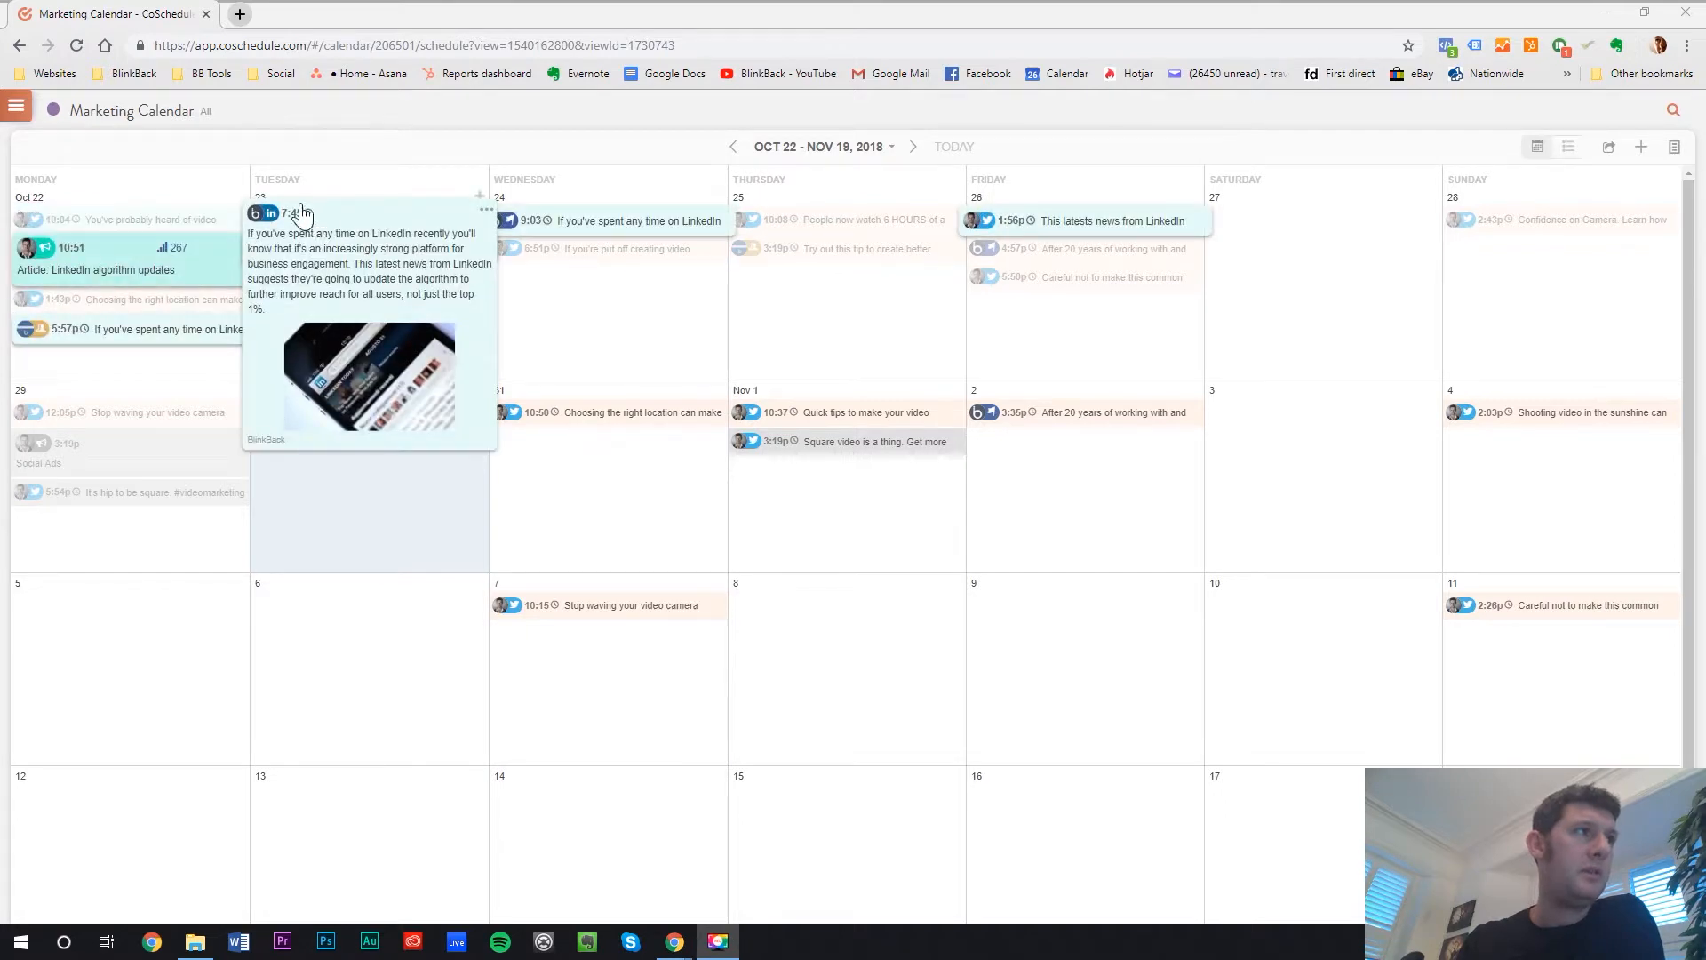
Preview the messages scheduled on the marketing calendar for the weeks of October 22 and October 29
mouse_move(561, 236)
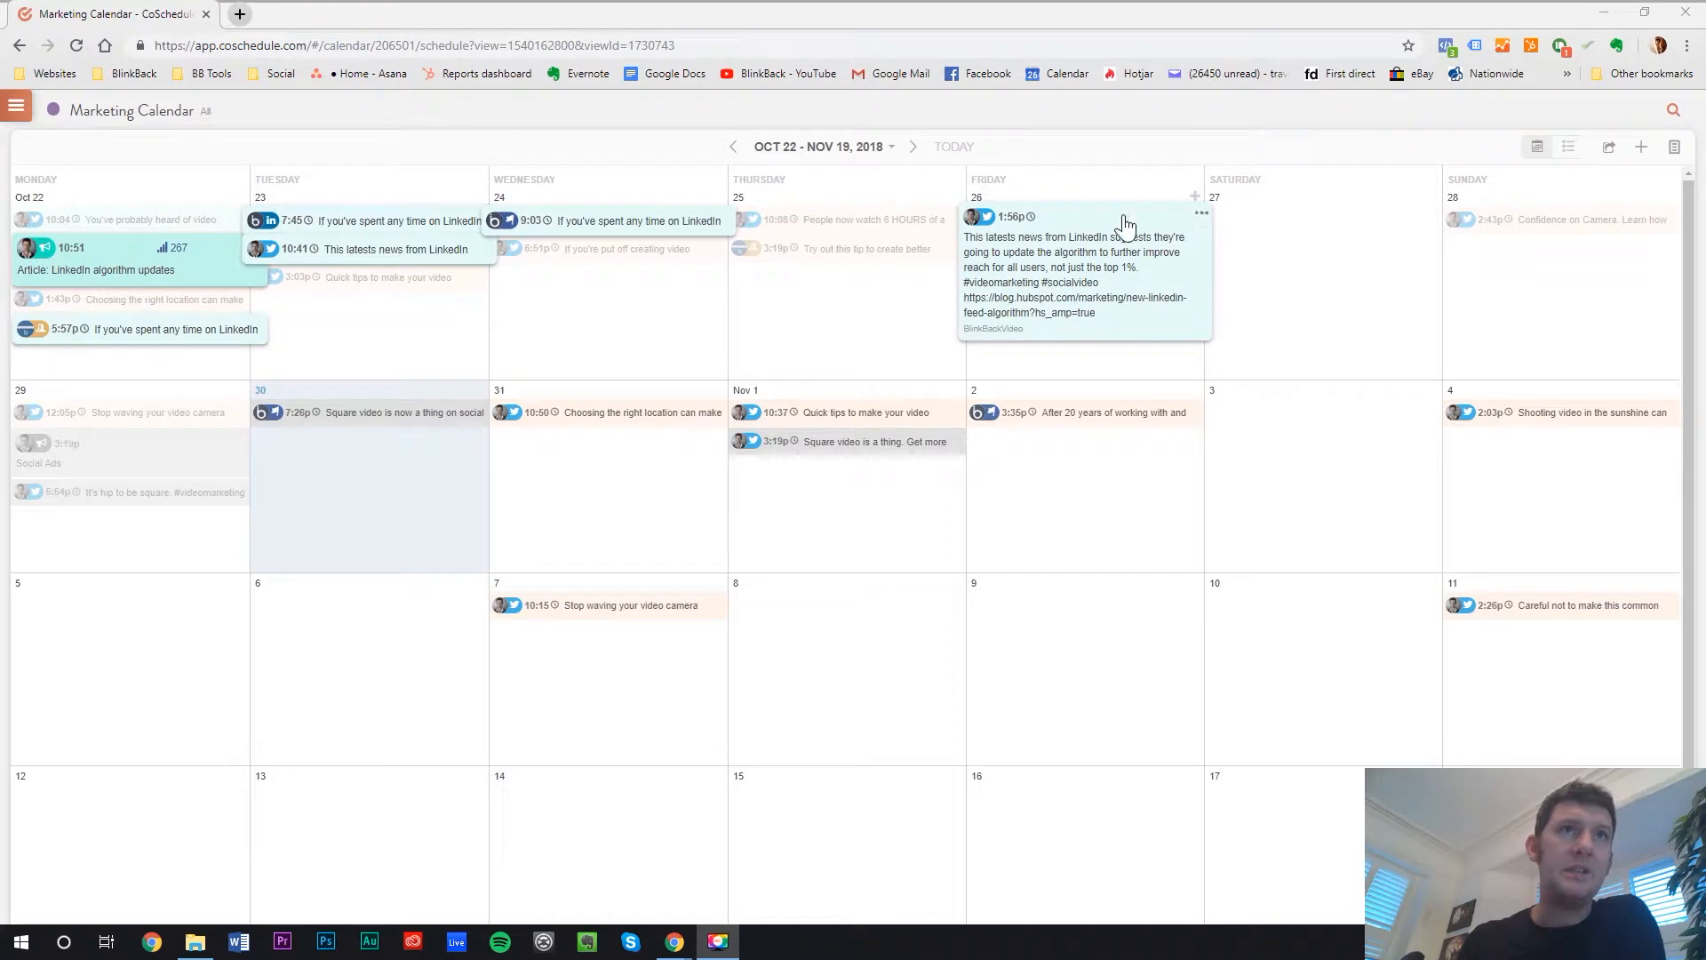
mouse_move(1061, 255)
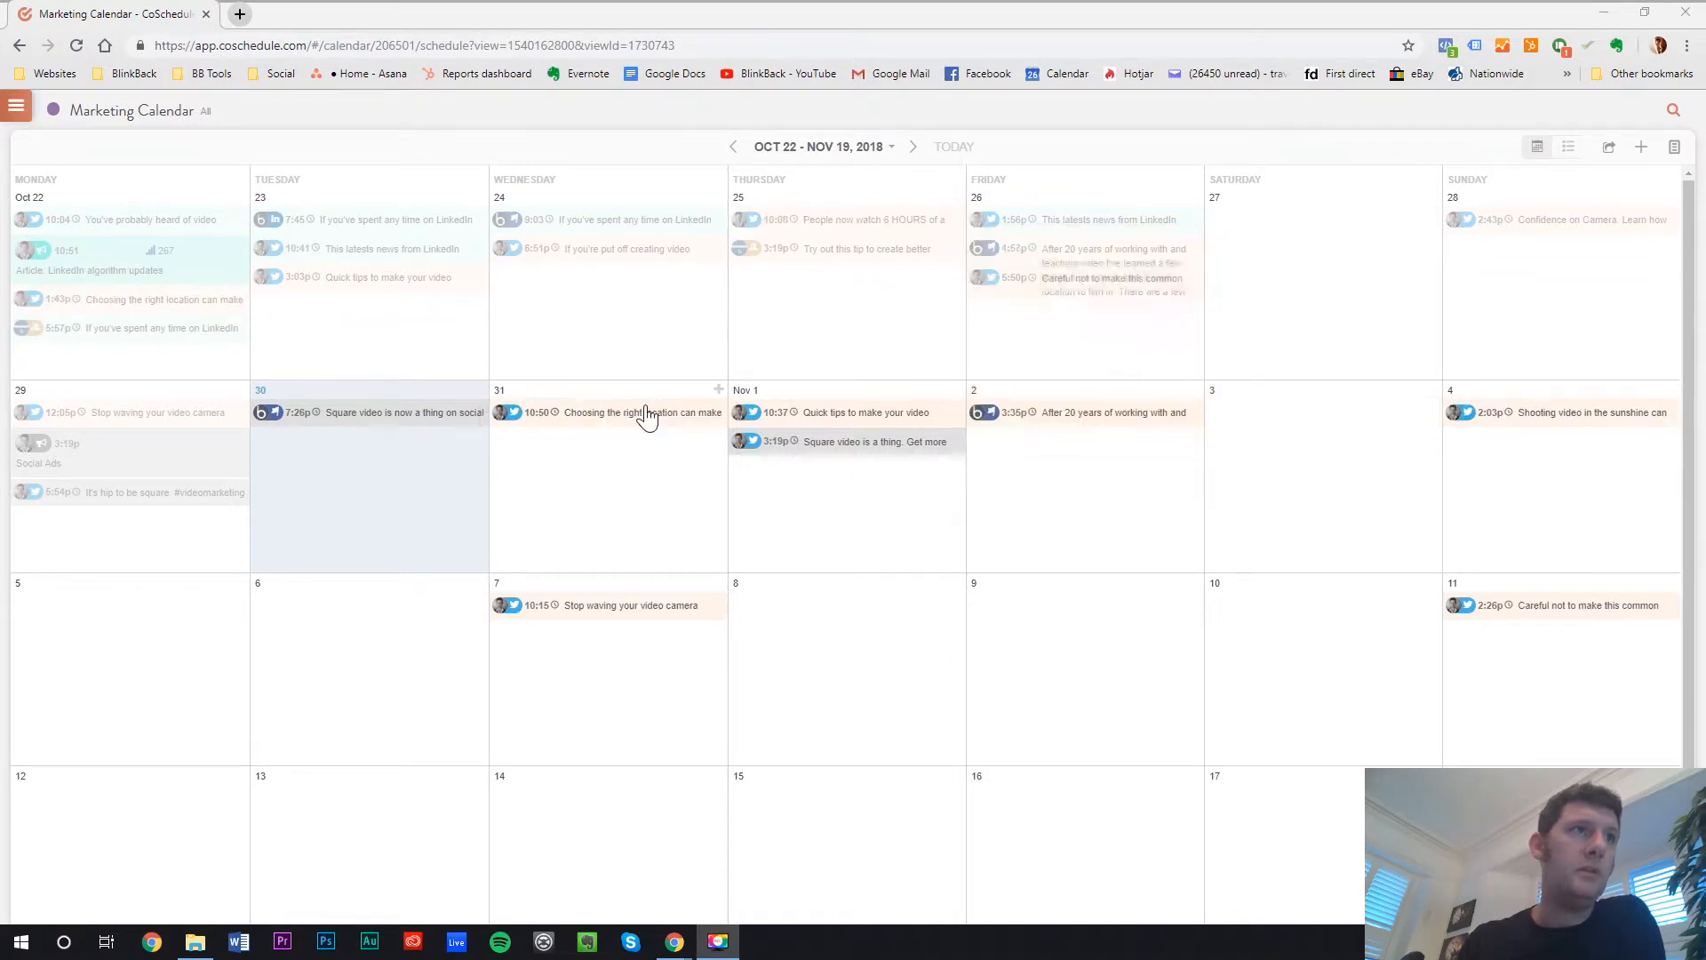
mouse_move(158, 410)
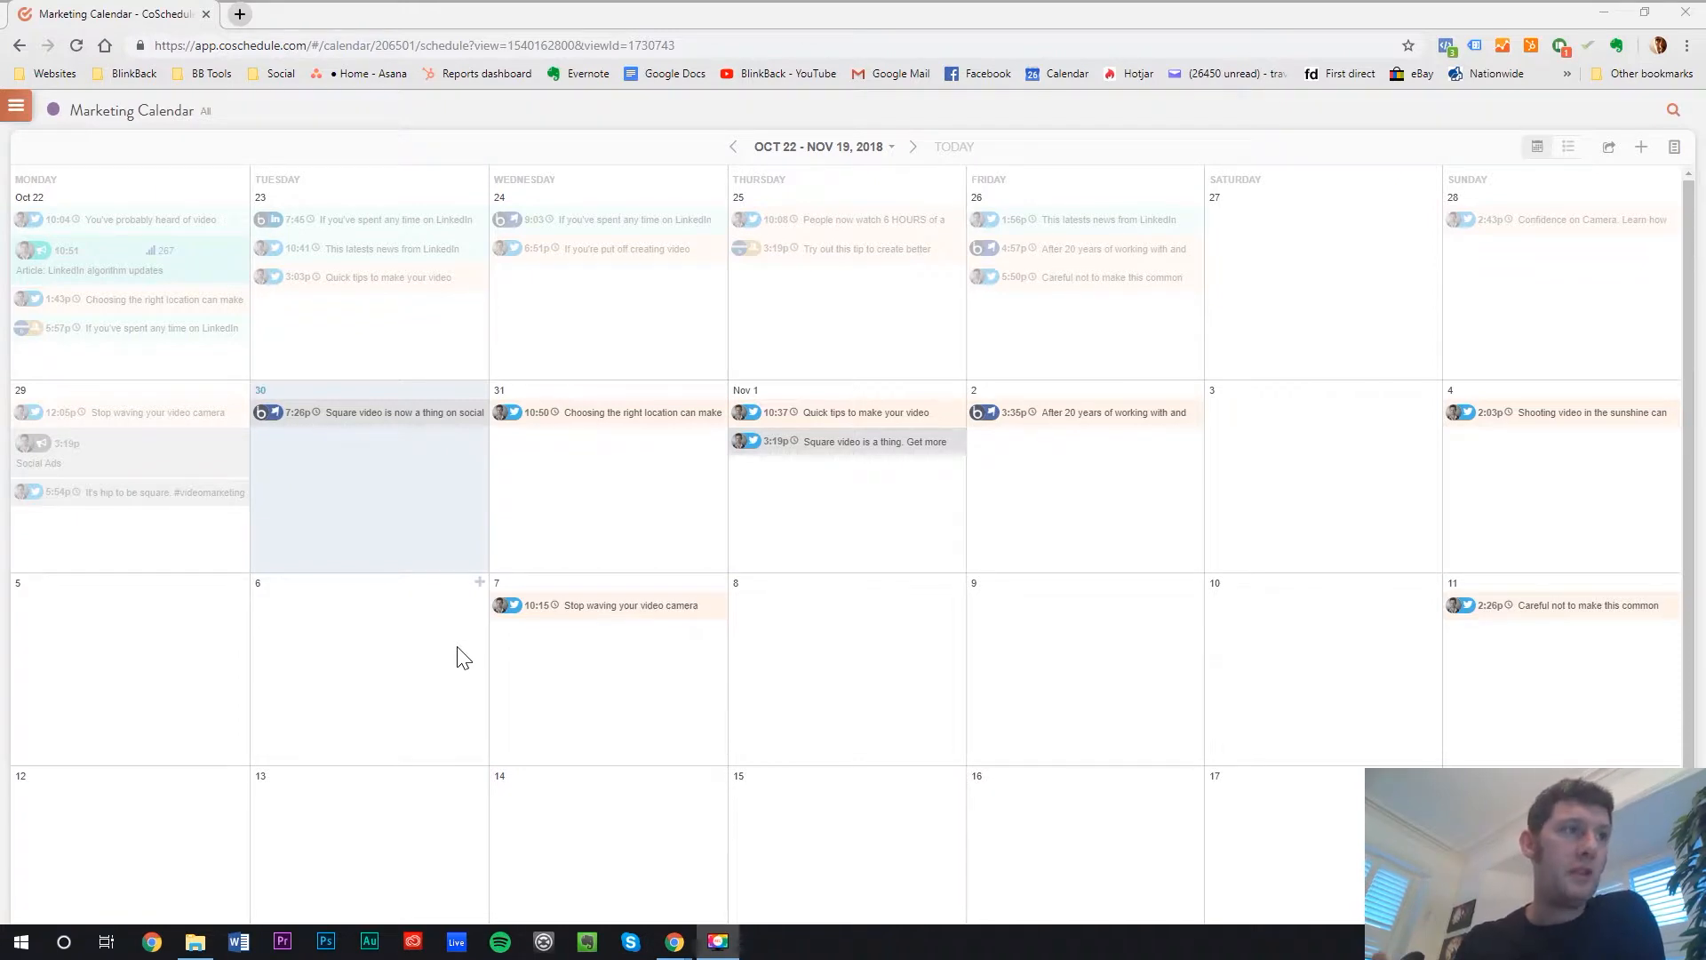
mouse_move(601, 426)
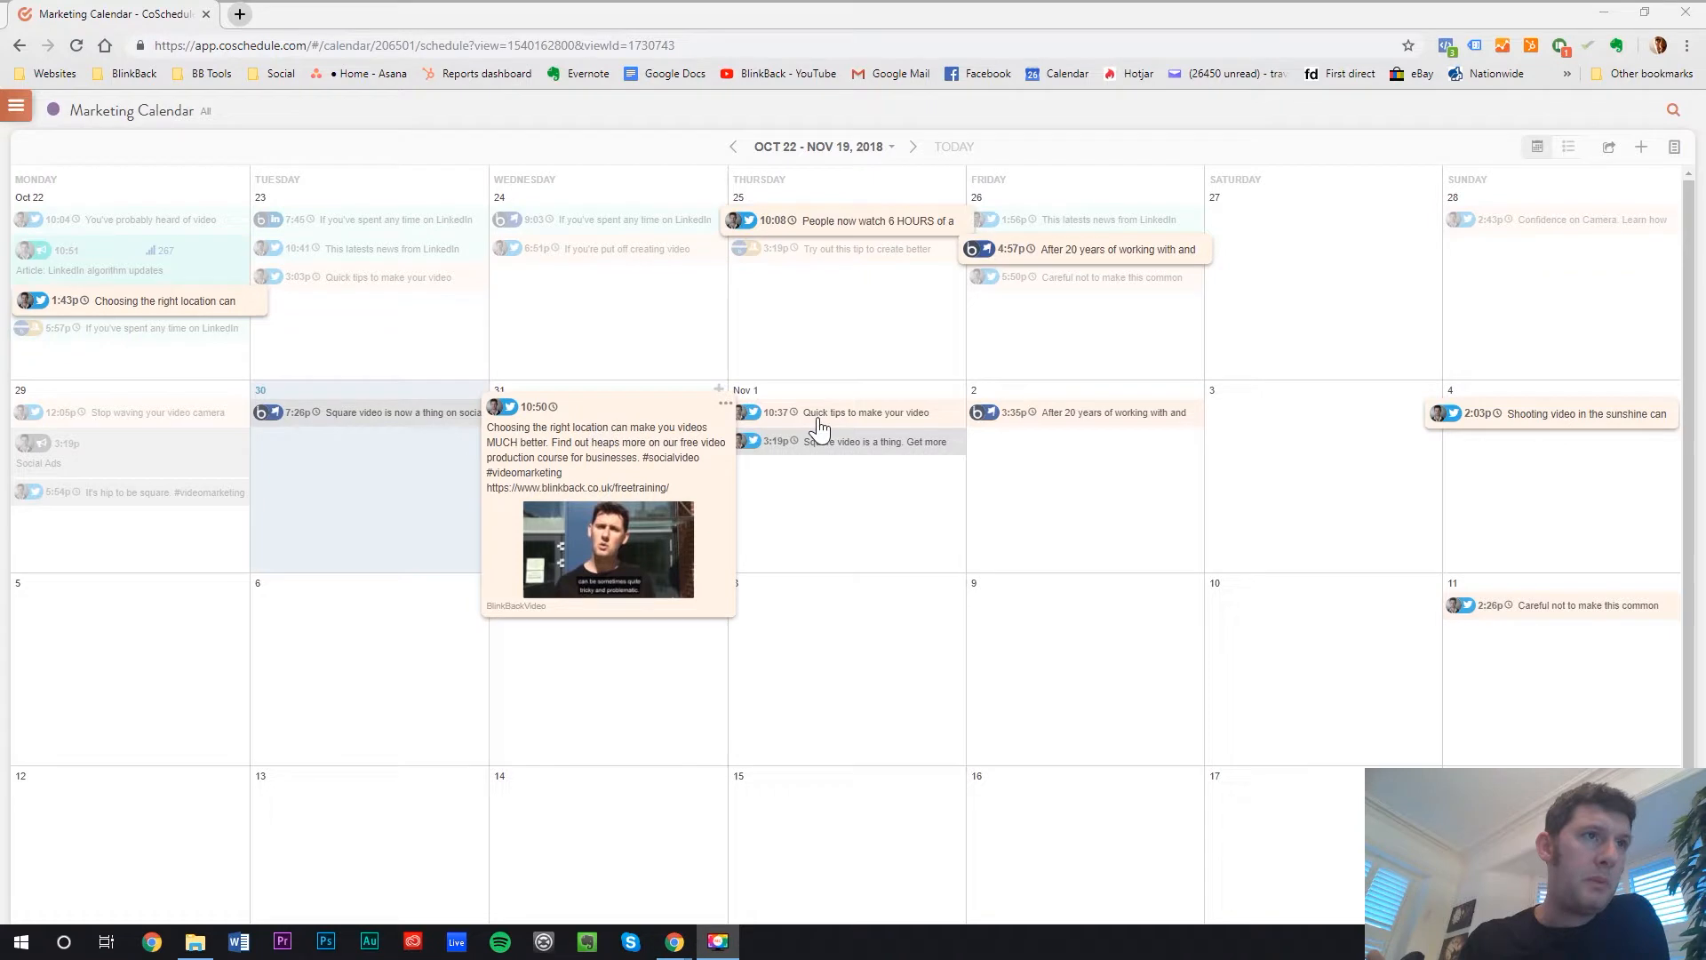
mouse_move(822, 428)
mouse_move(1096, 431)
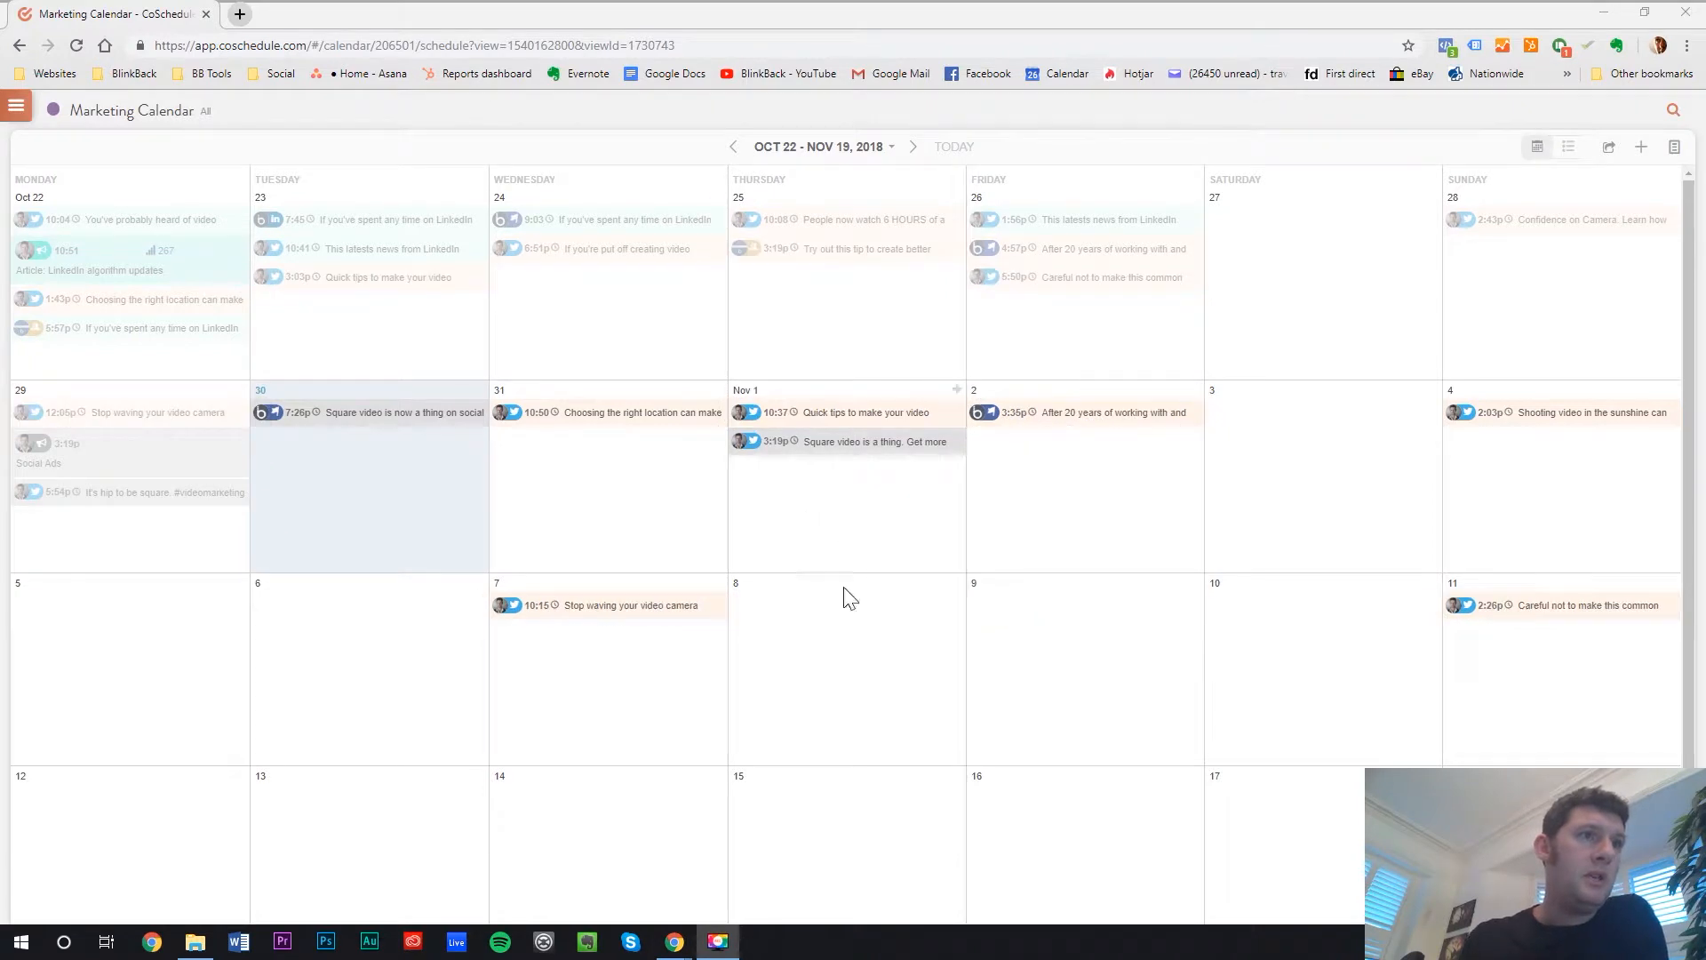
Create a social campaign titled "Video Ads" on the November 8 calendar day
click(957, 587)
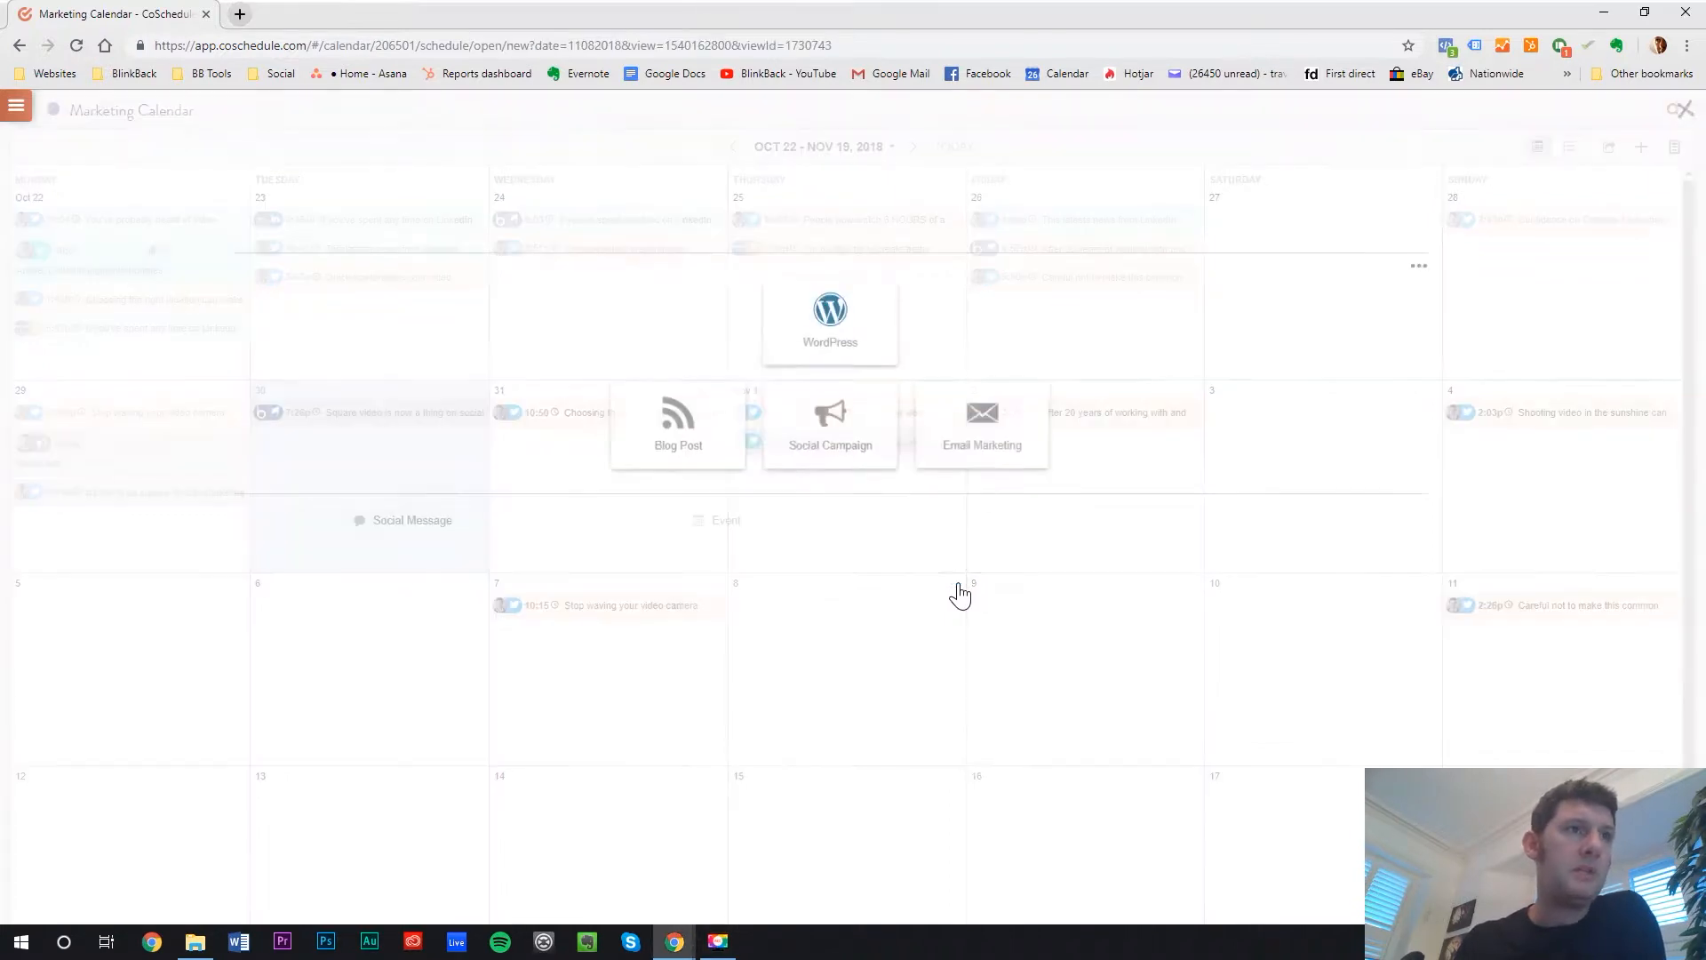
click(826, 438)
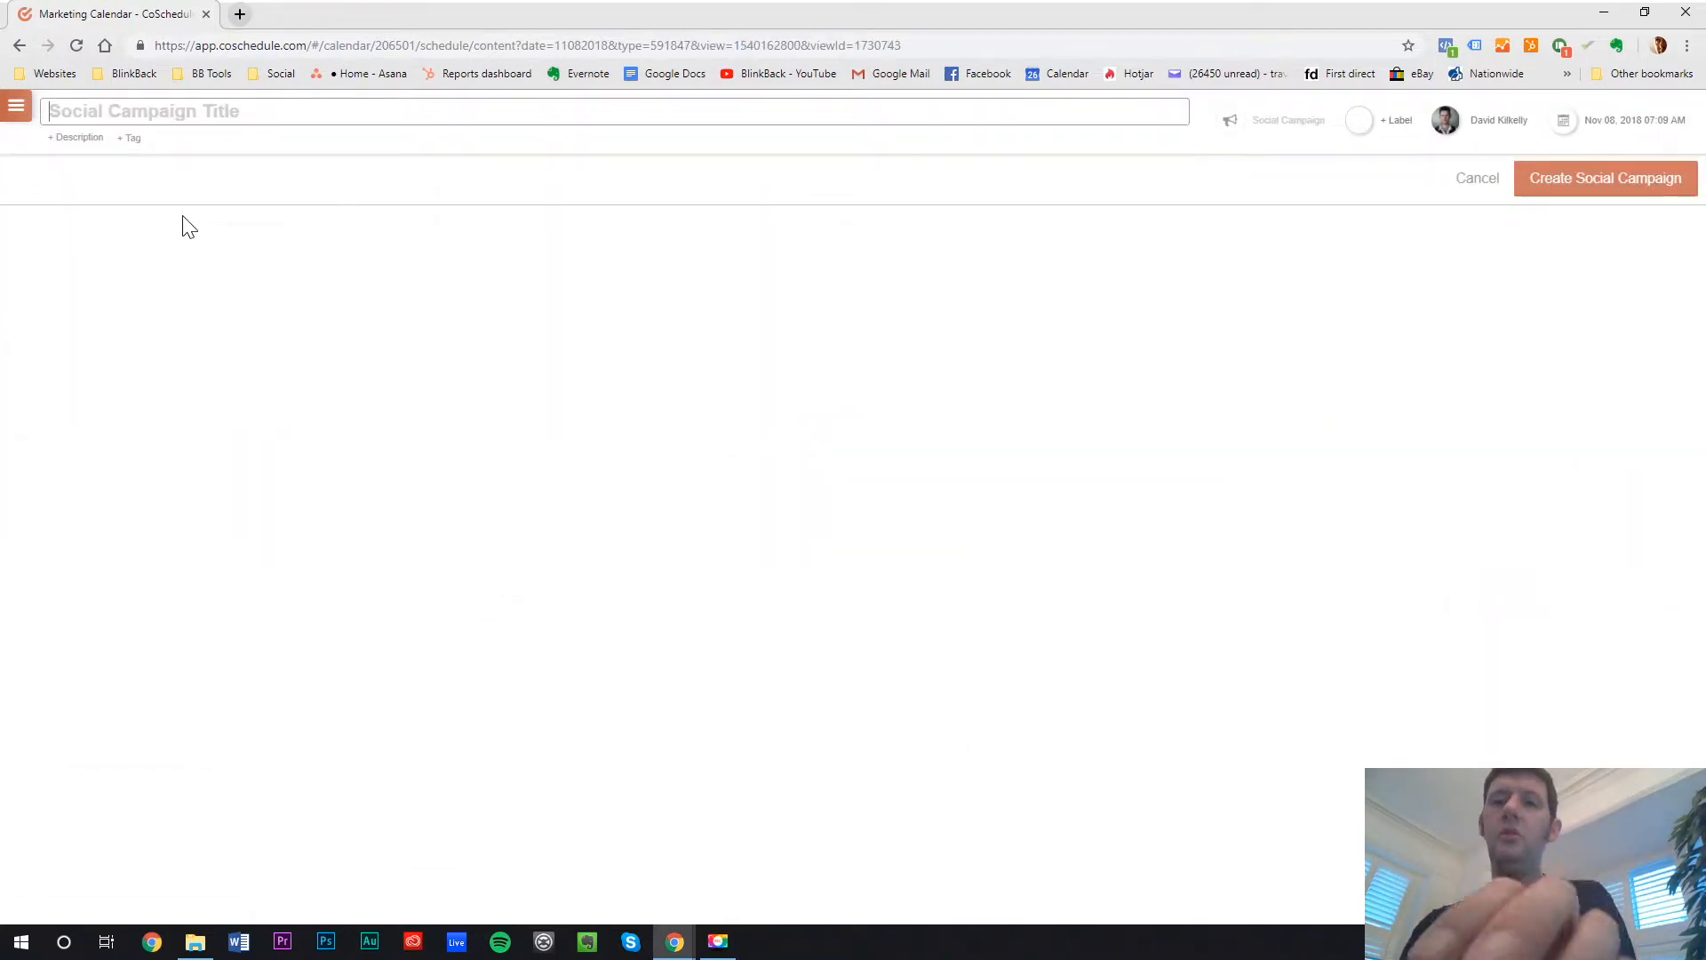
text(Video Ads)
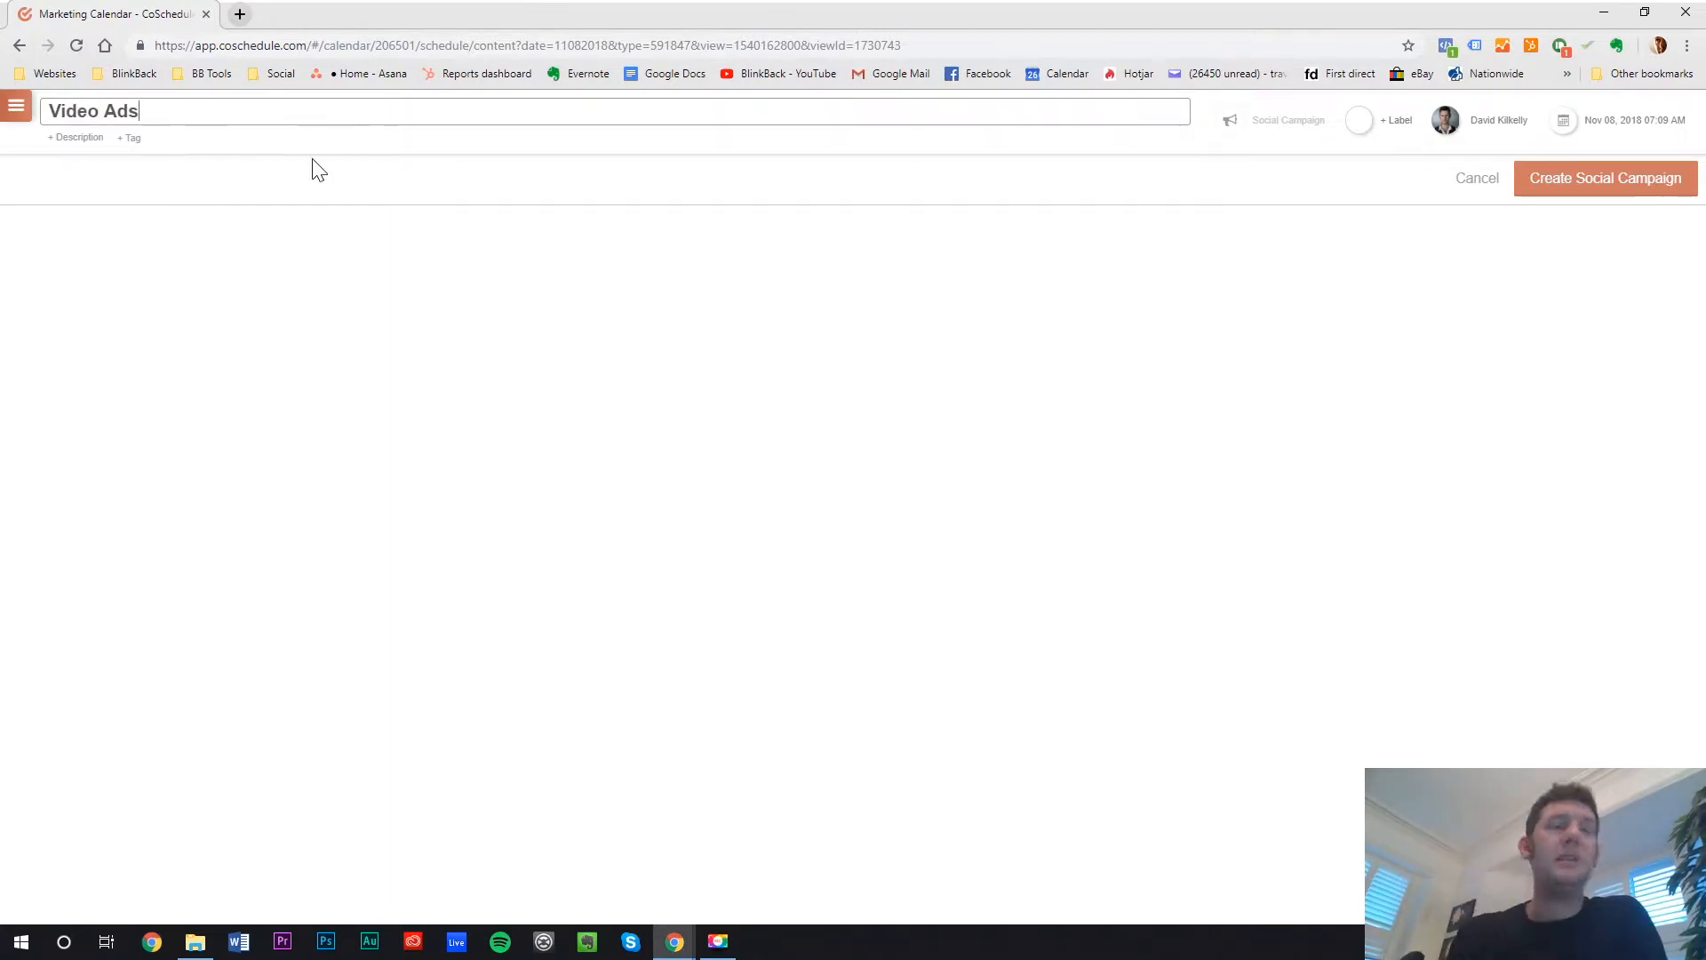
click(1581, 185)
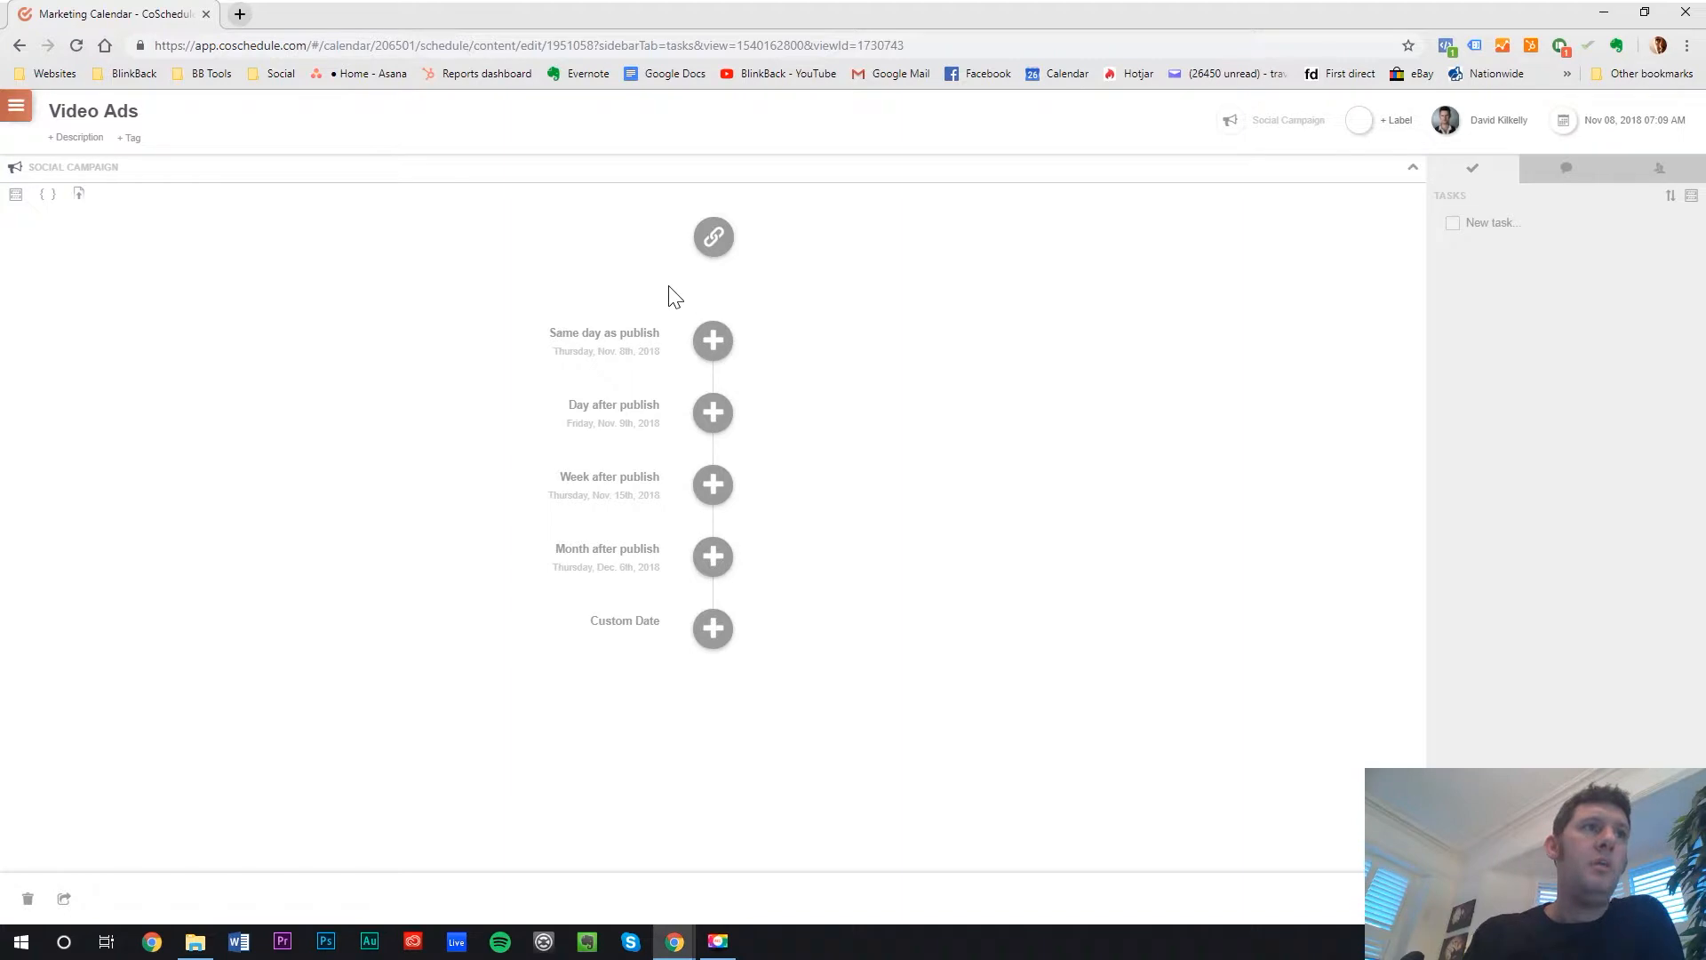
Start a campaign message for the same day as publish, using the BlinkBackVideo Twitter profile
click(713, 341)
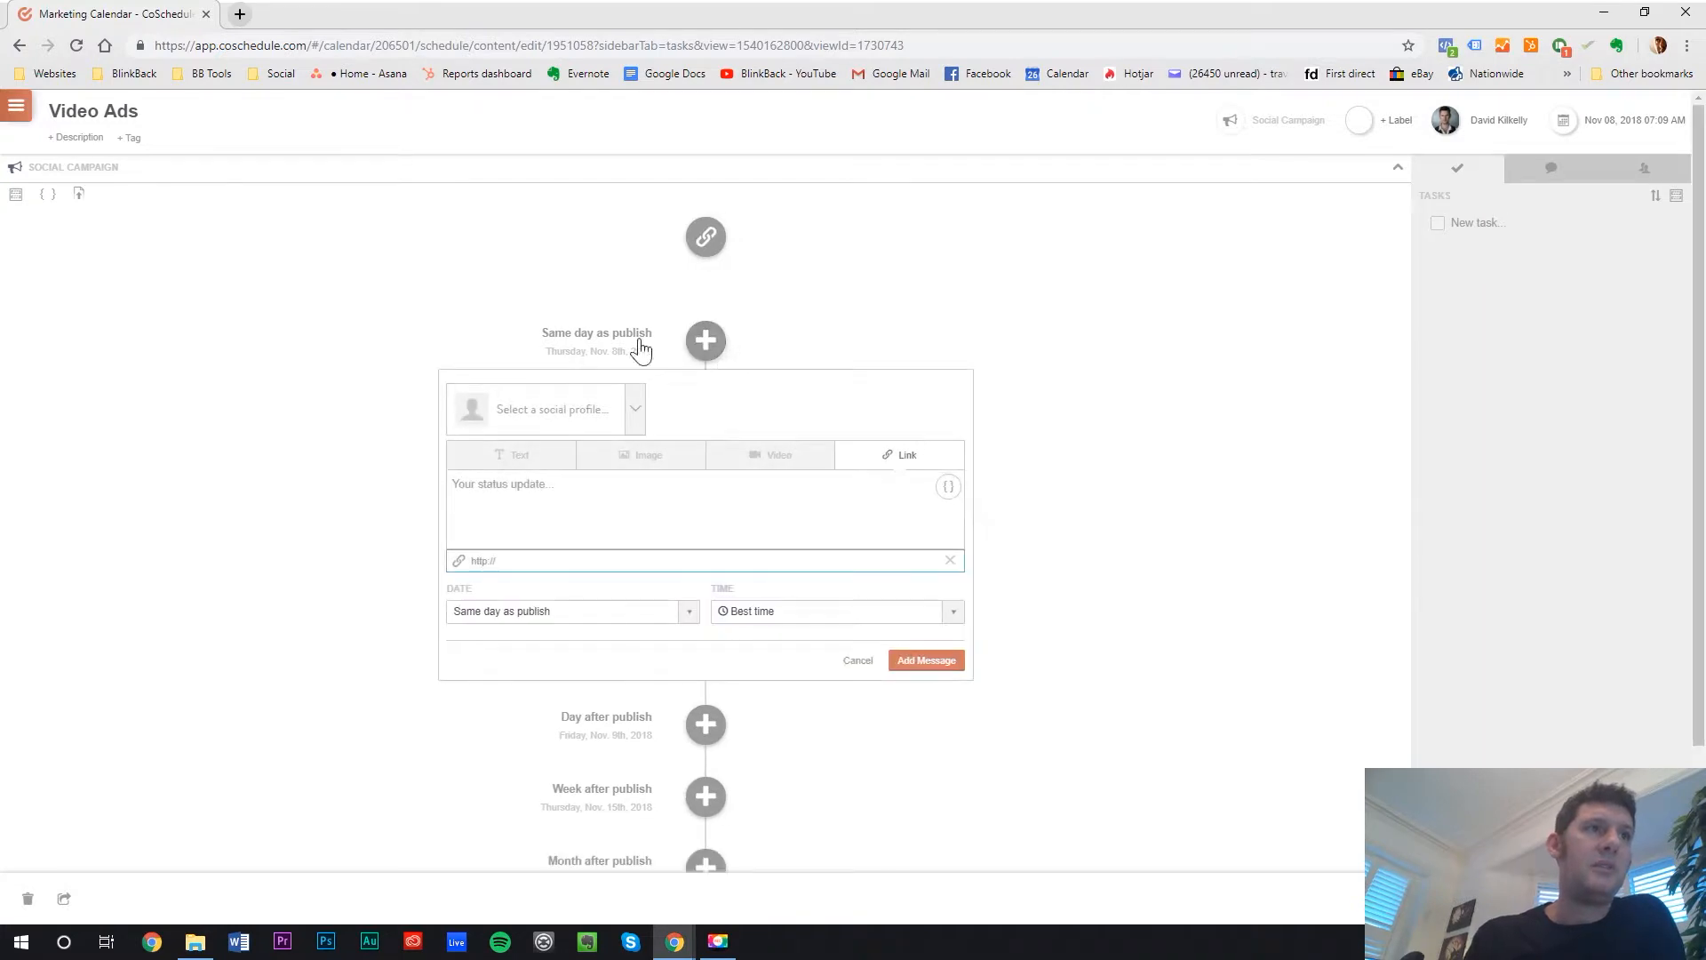
click(520, 409)
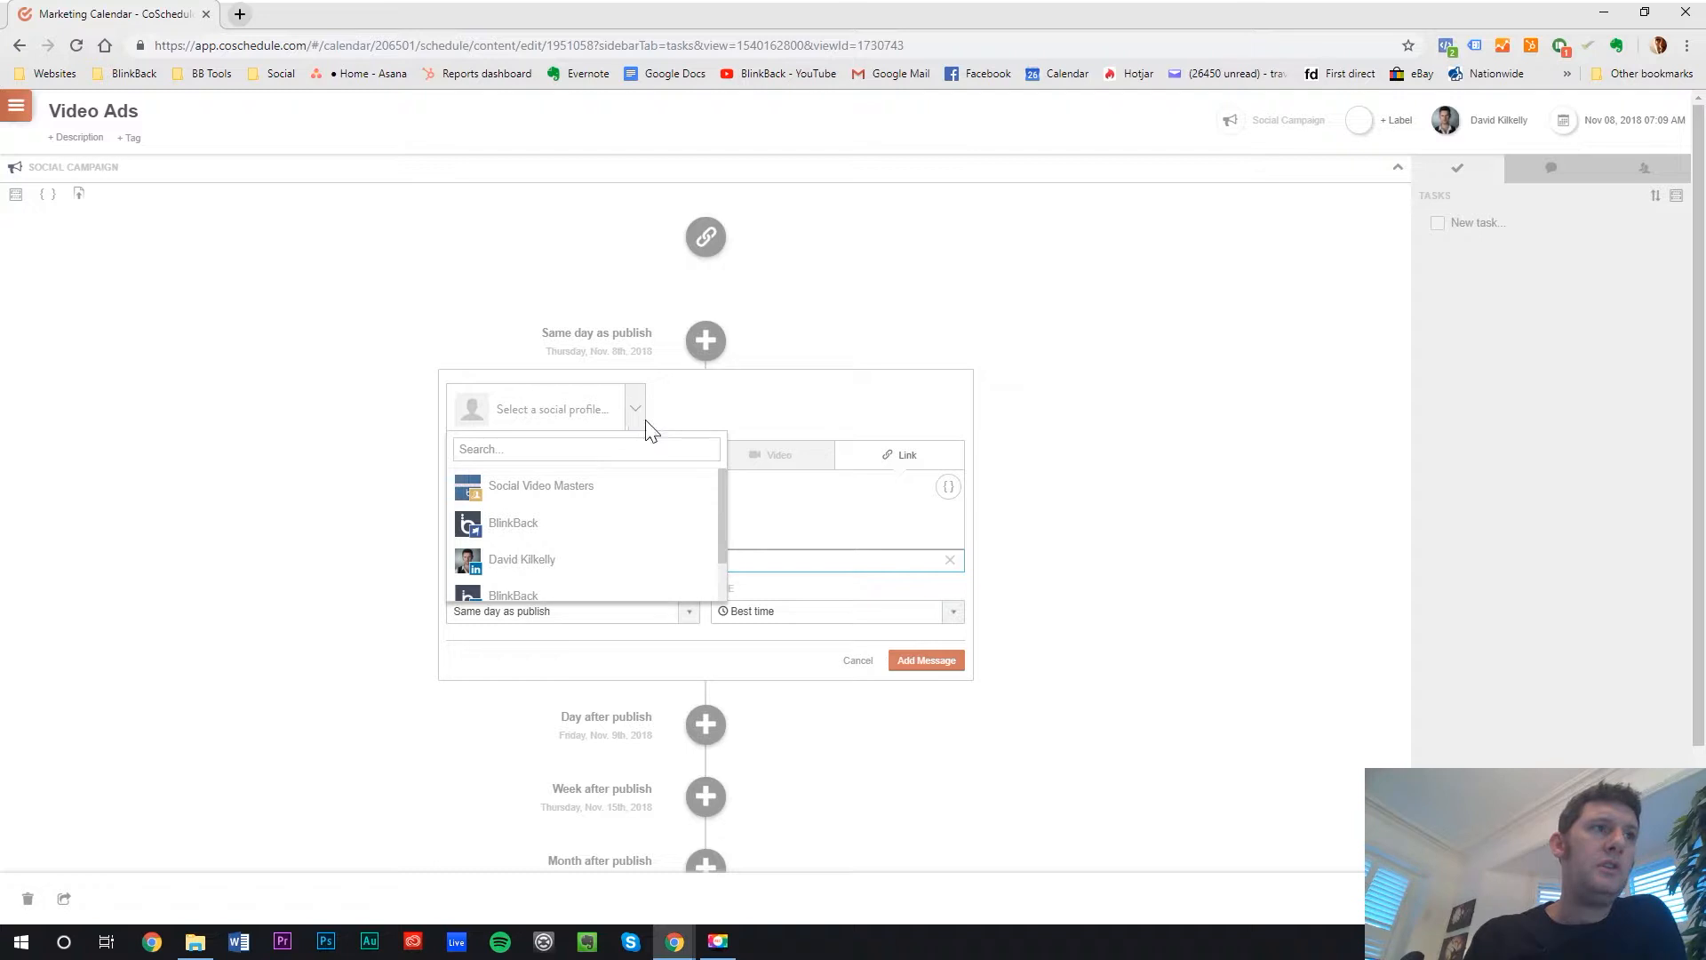
scroll(536, 524, down, 1)
scroll(533, 525, down, 2)
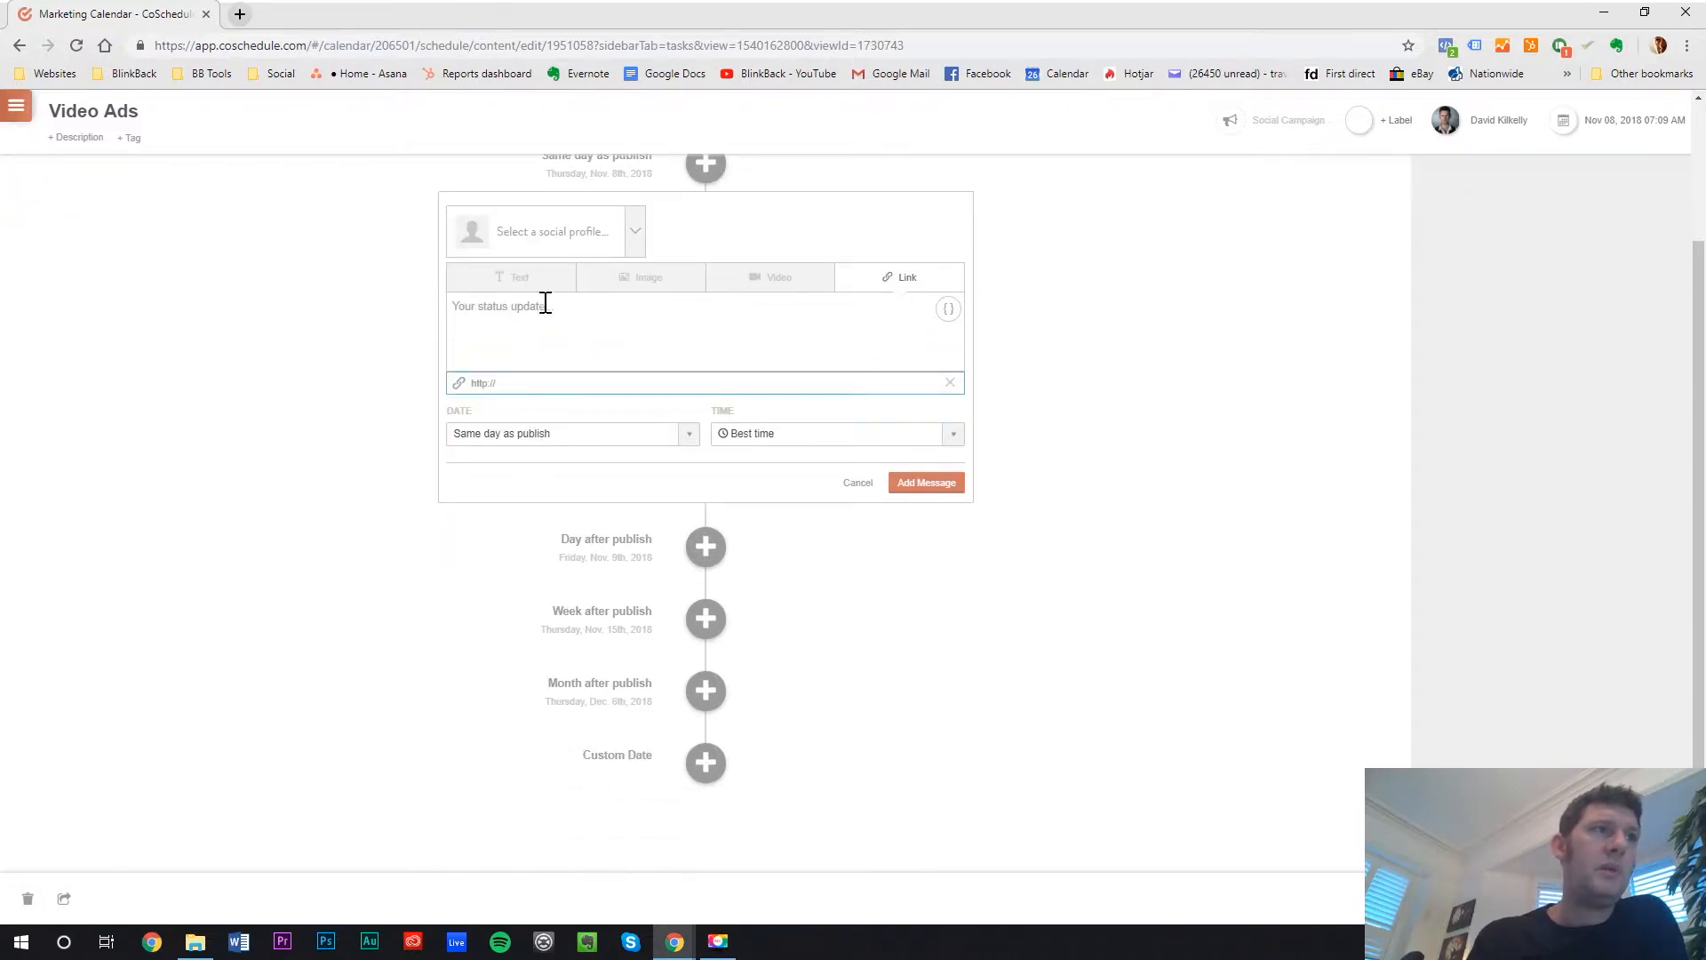
click(636, 240)
scroll(640, 258, up, 1)
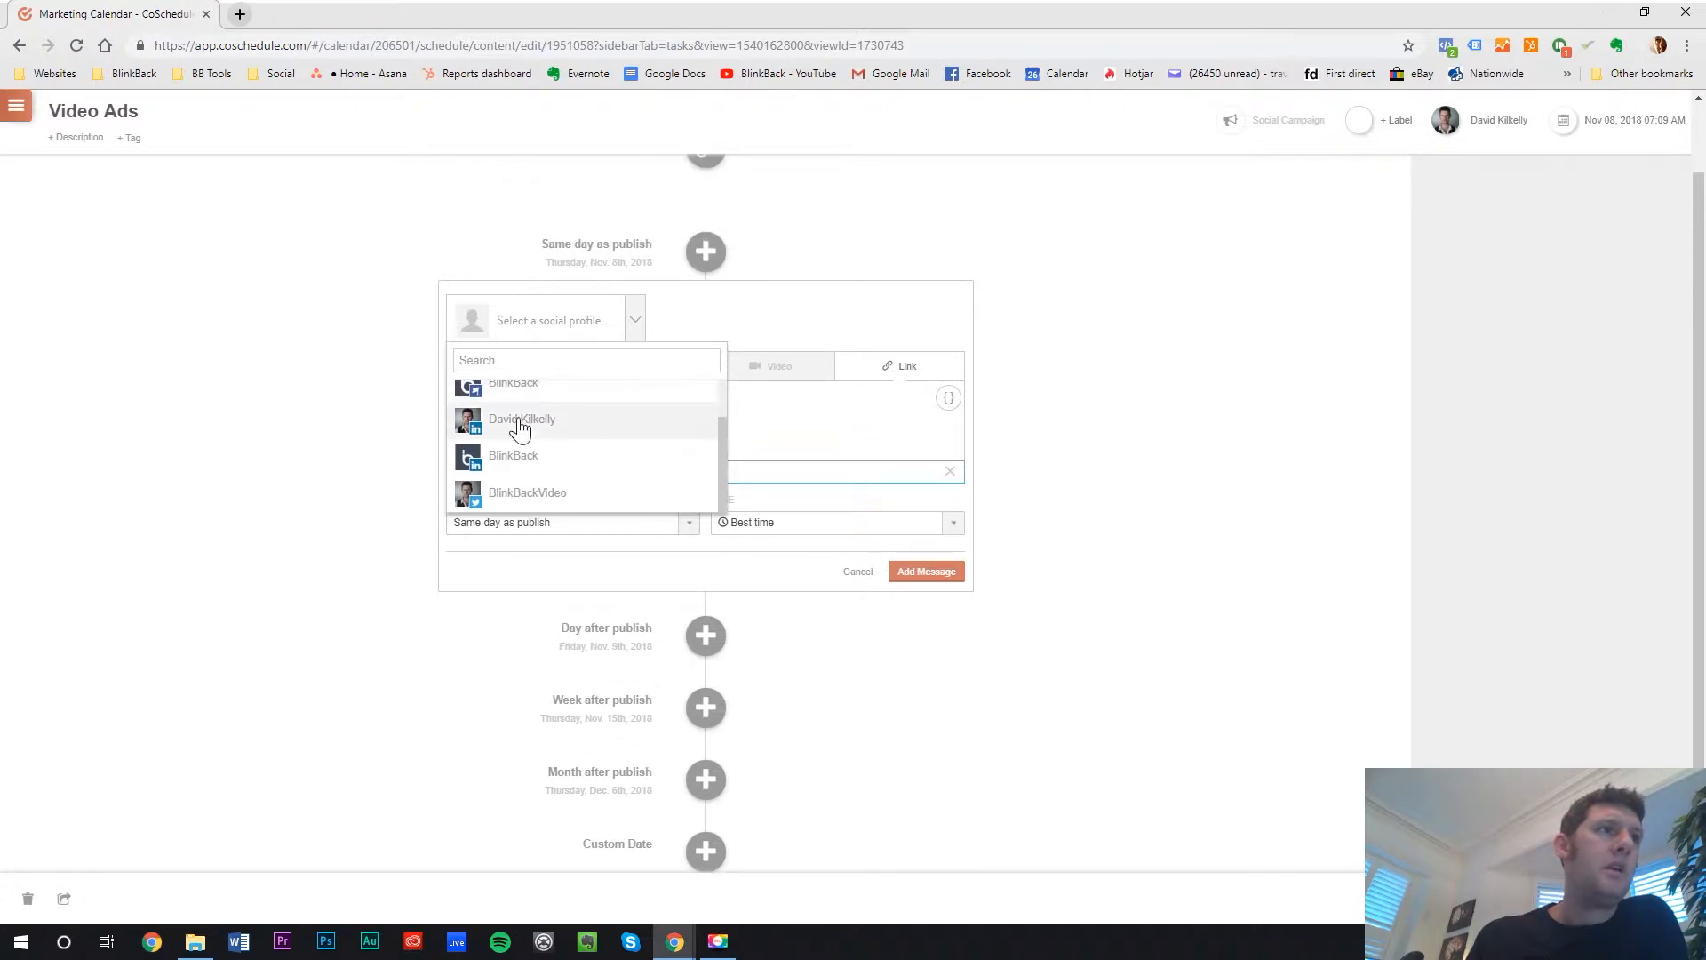
click(565, 503)
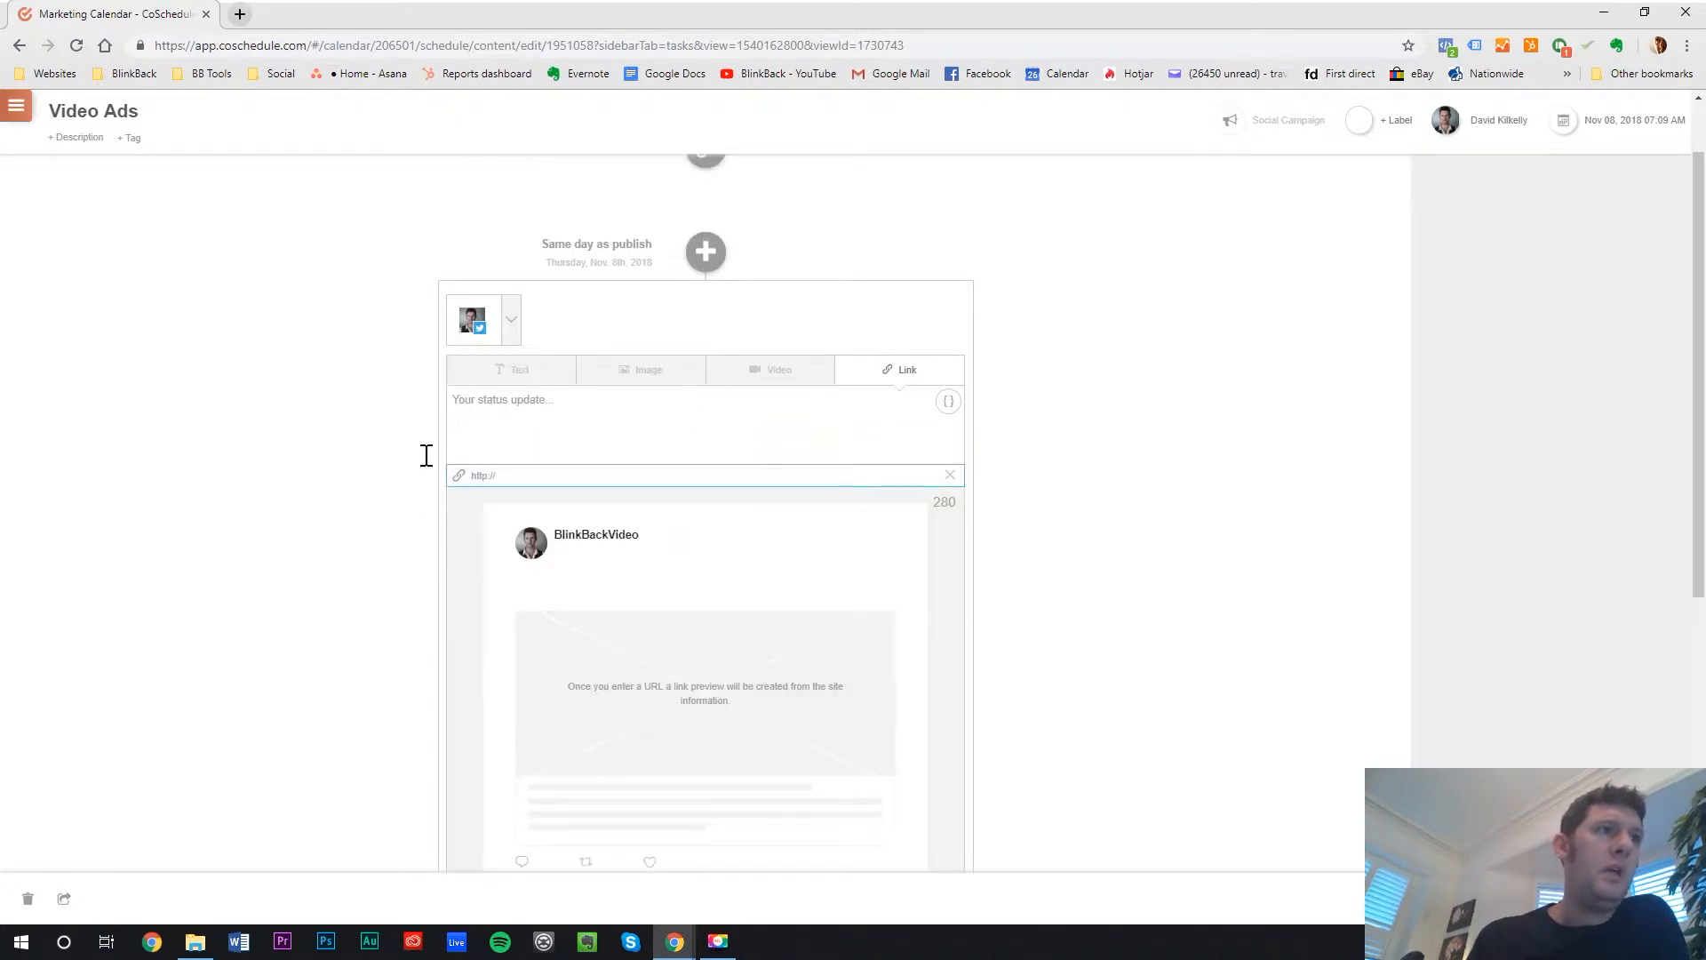
Write "Hip to be square" as the status update and upload the square video file to the message
click(506, 407)
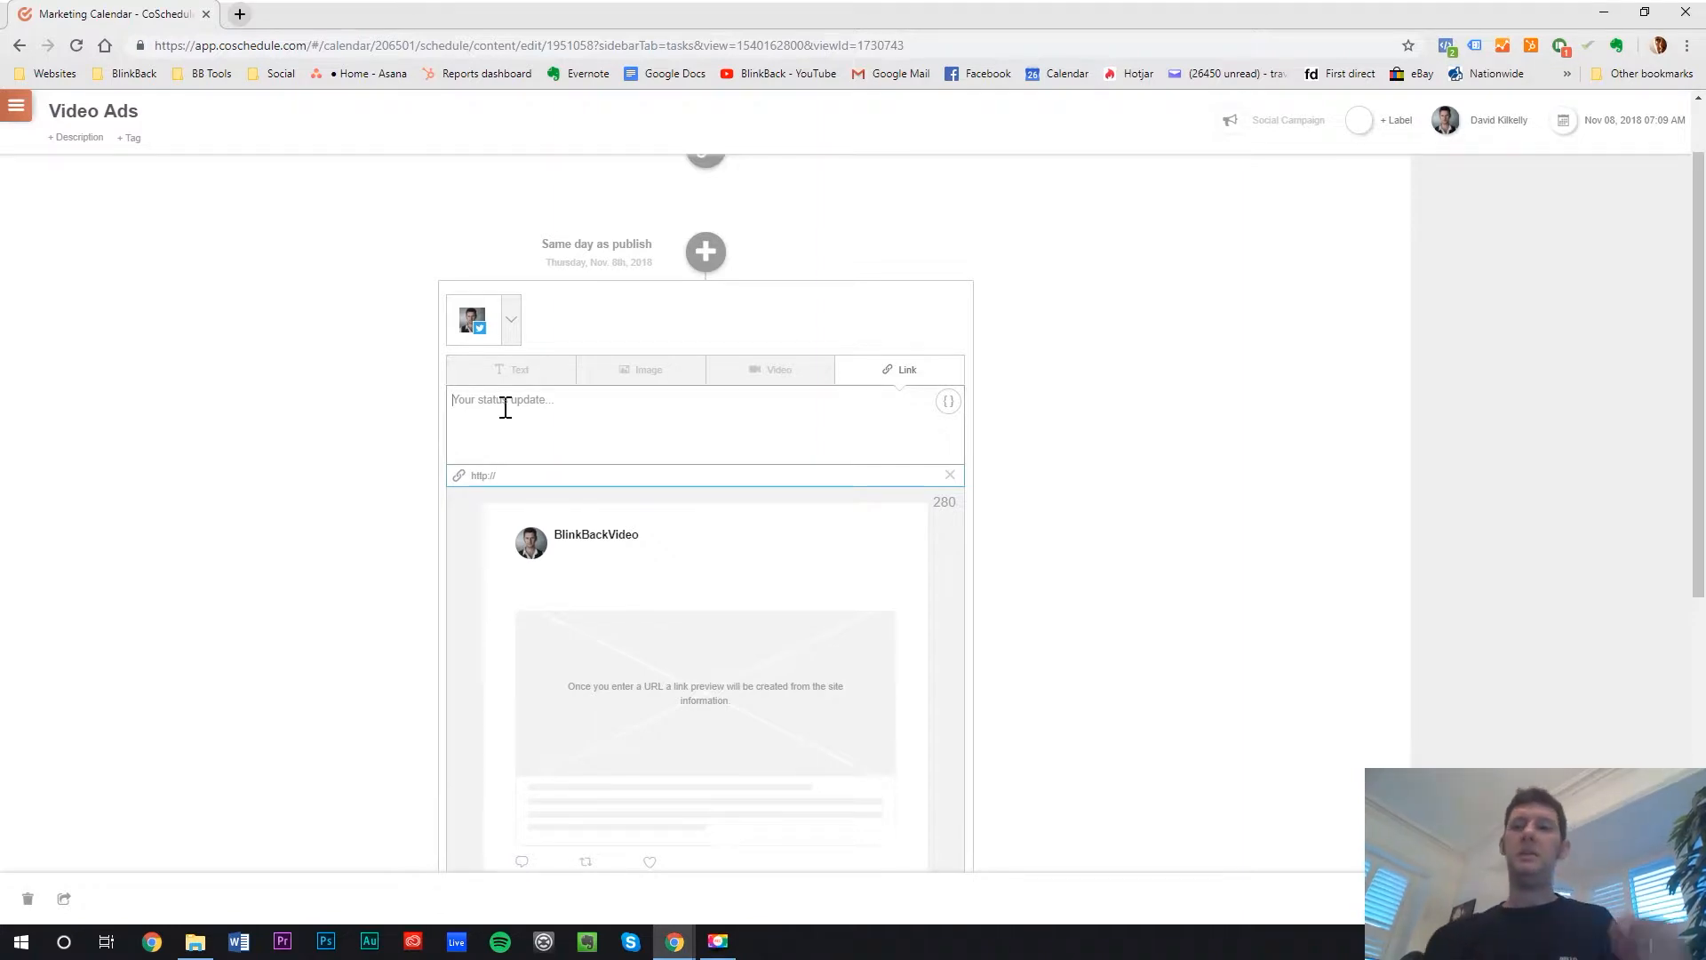
text(Hip to be square)
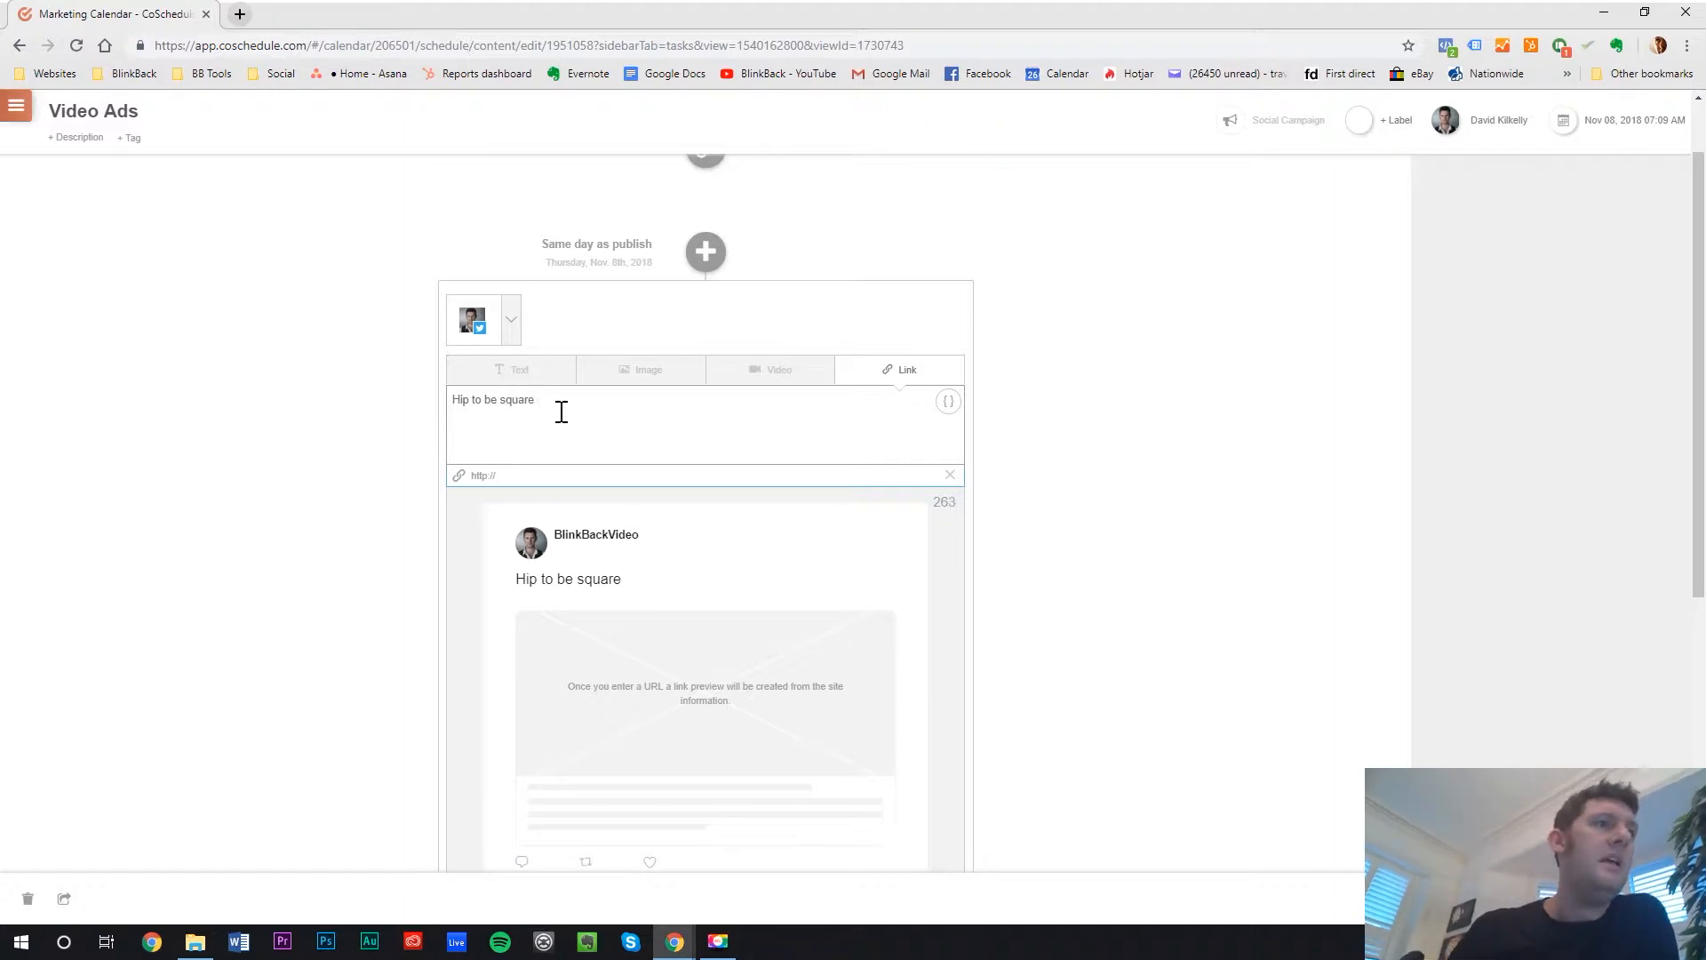
click(793, 385)
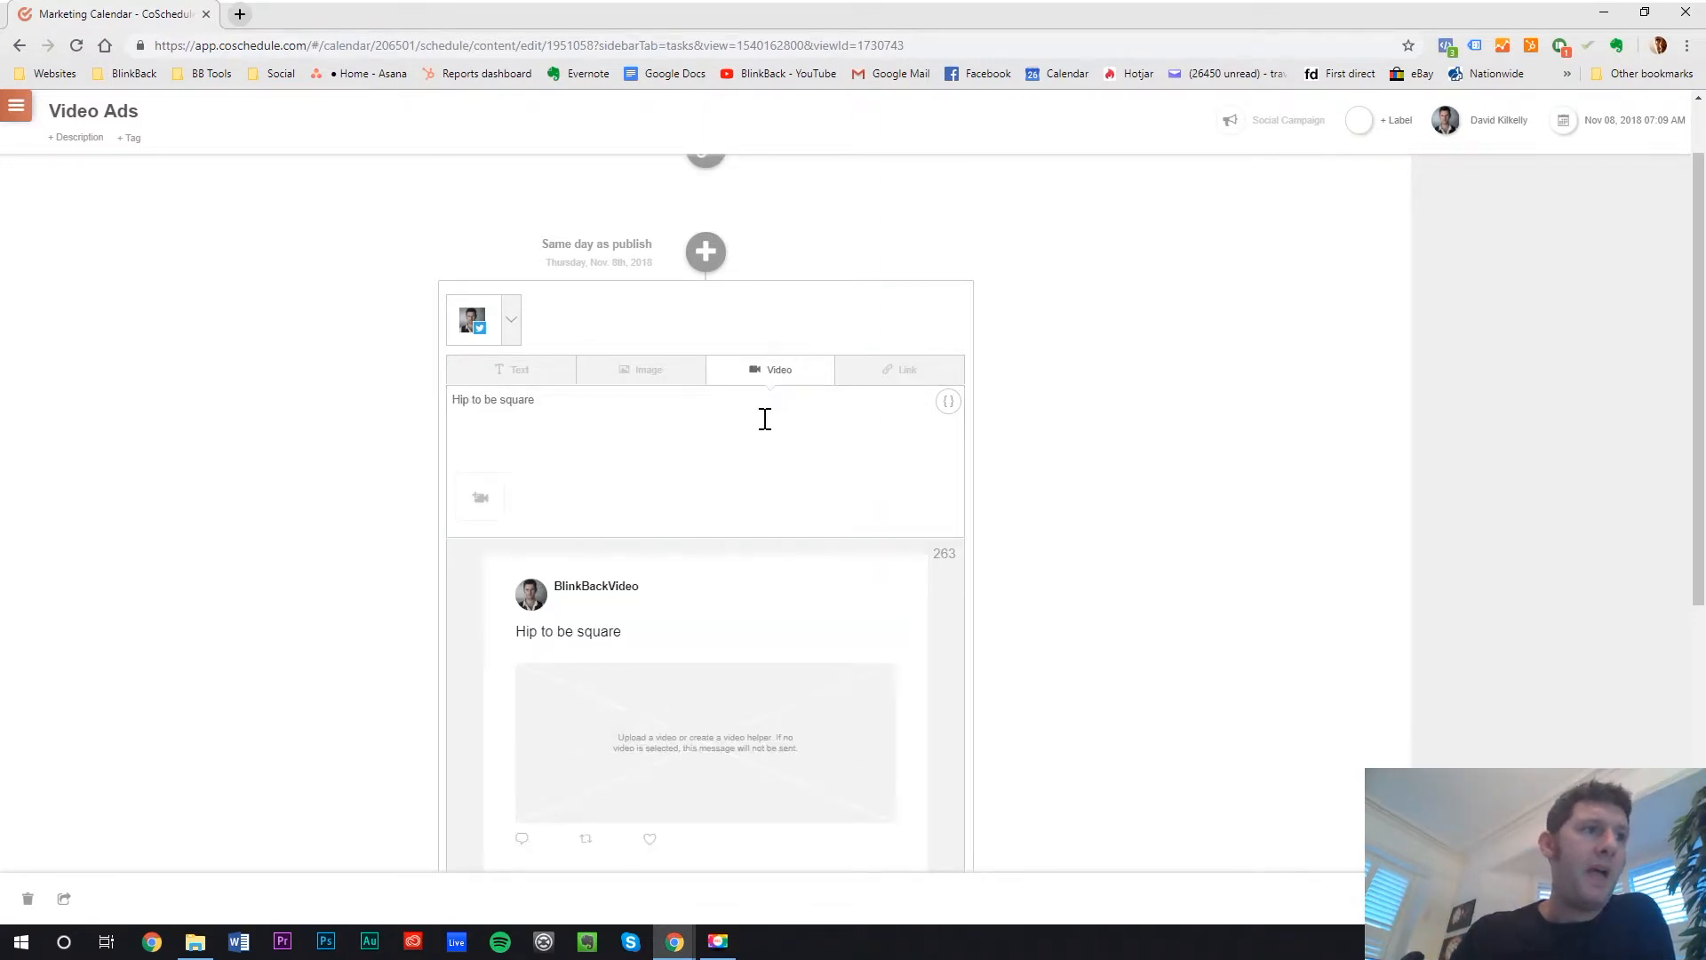
click(484, 506)
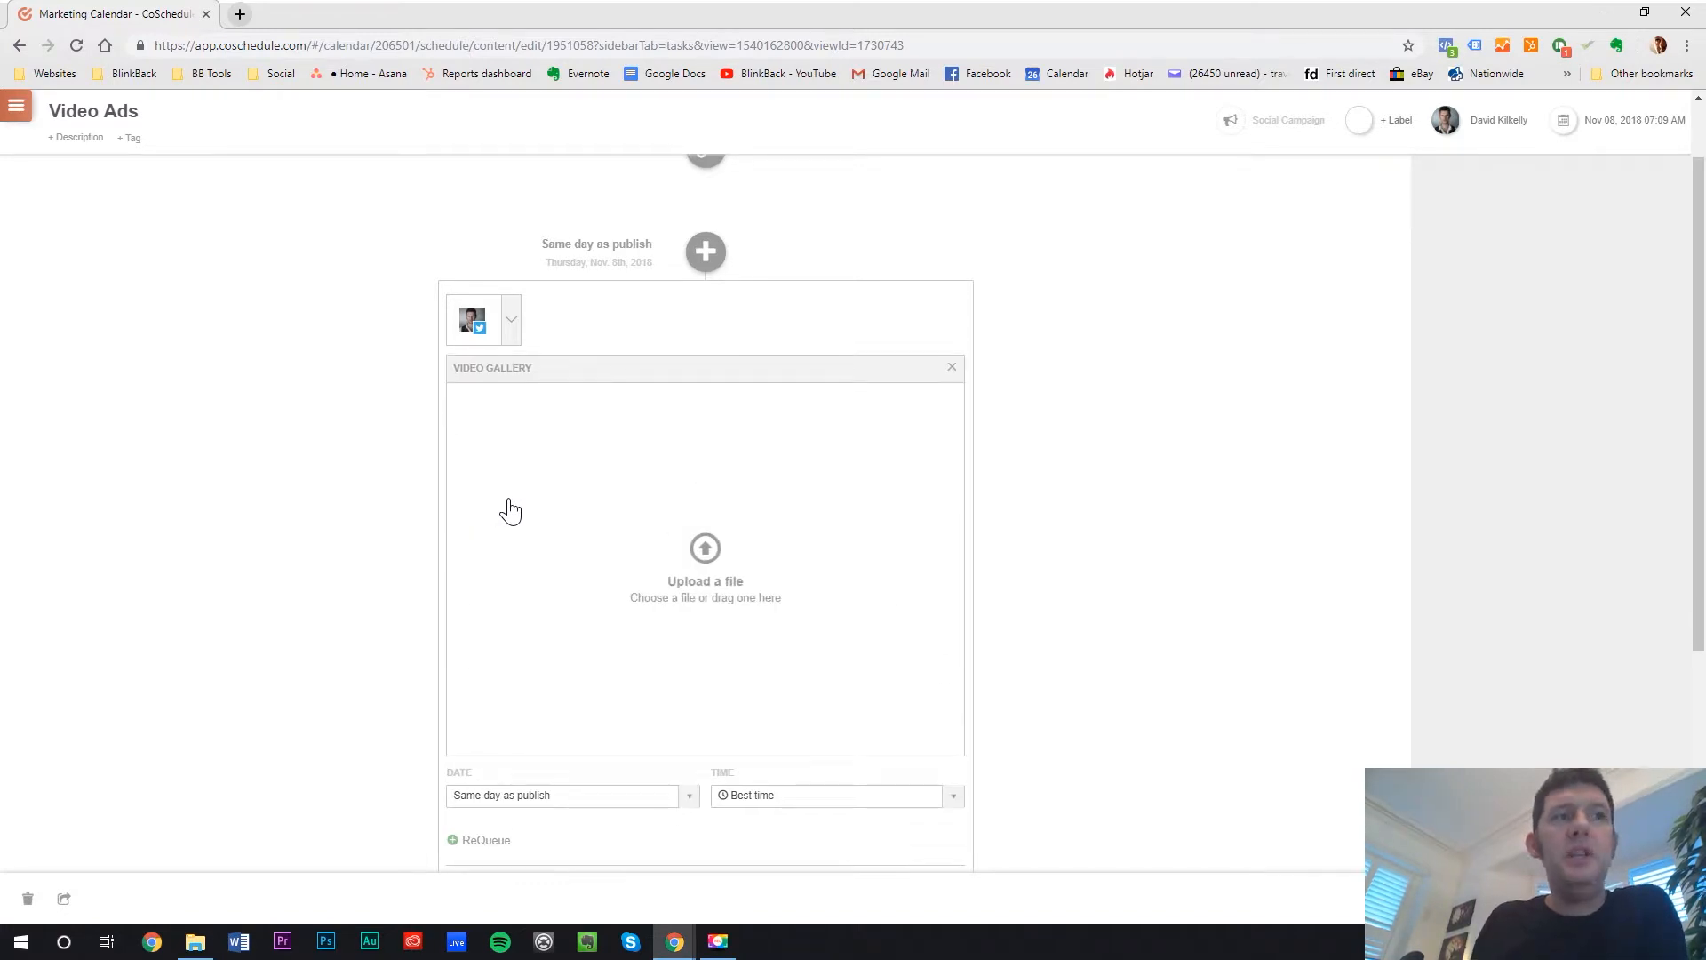
click(706, 551)
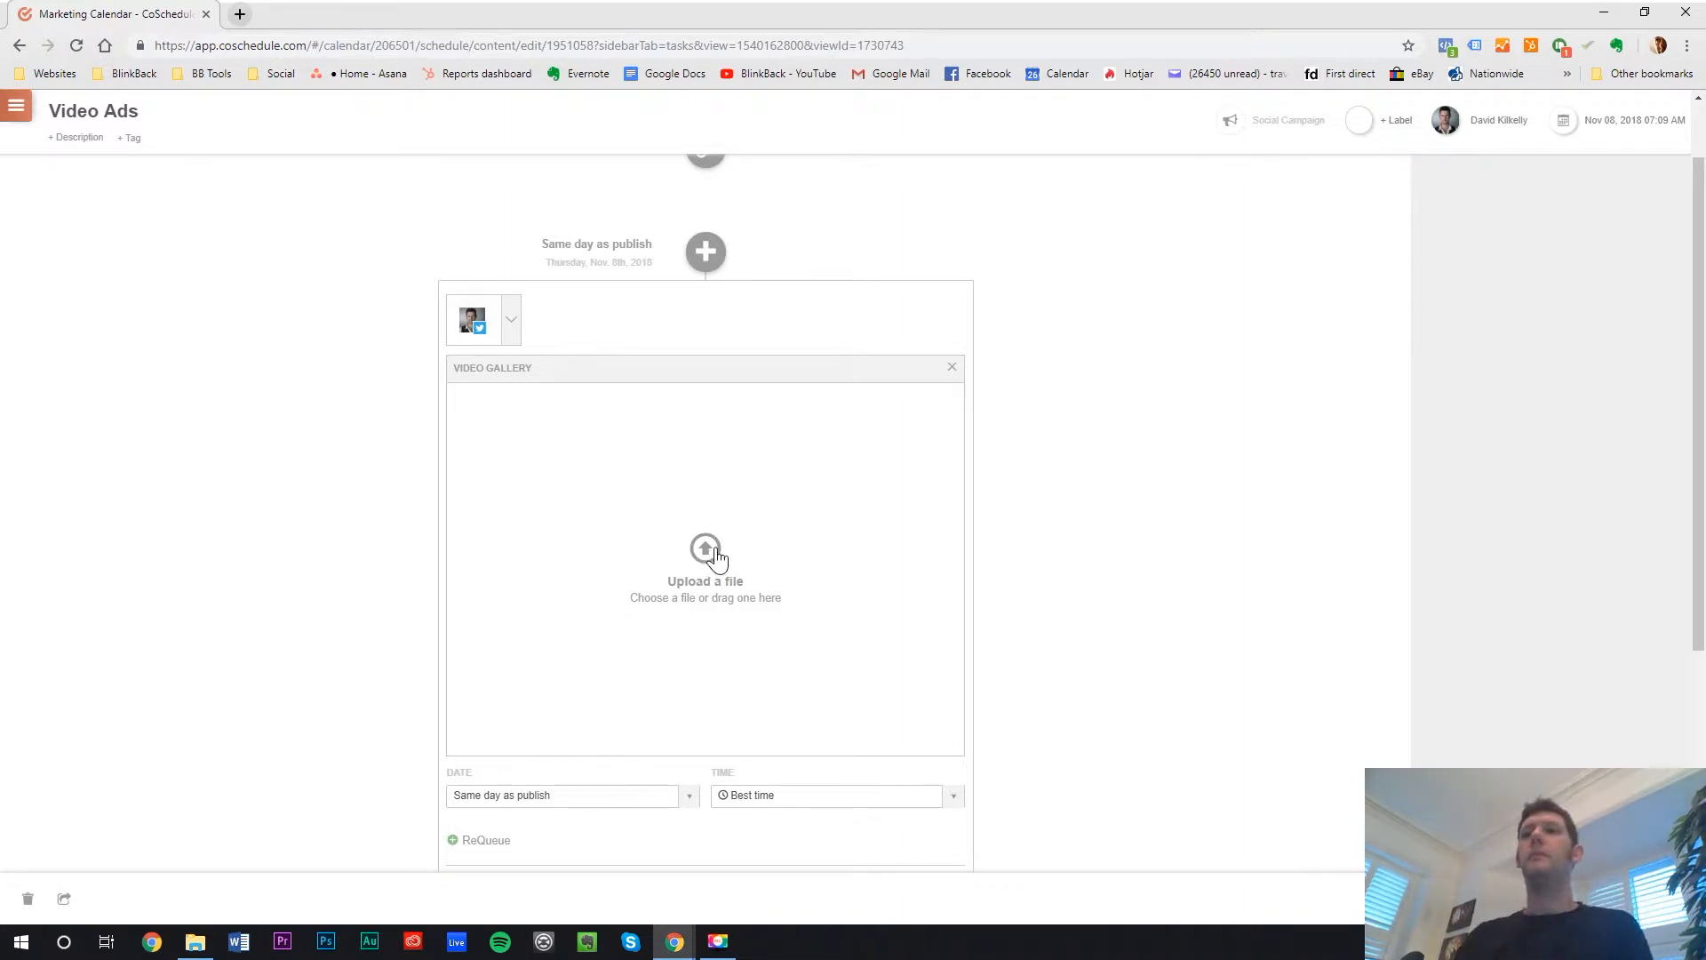
click(757, 286)
click(628, 597)
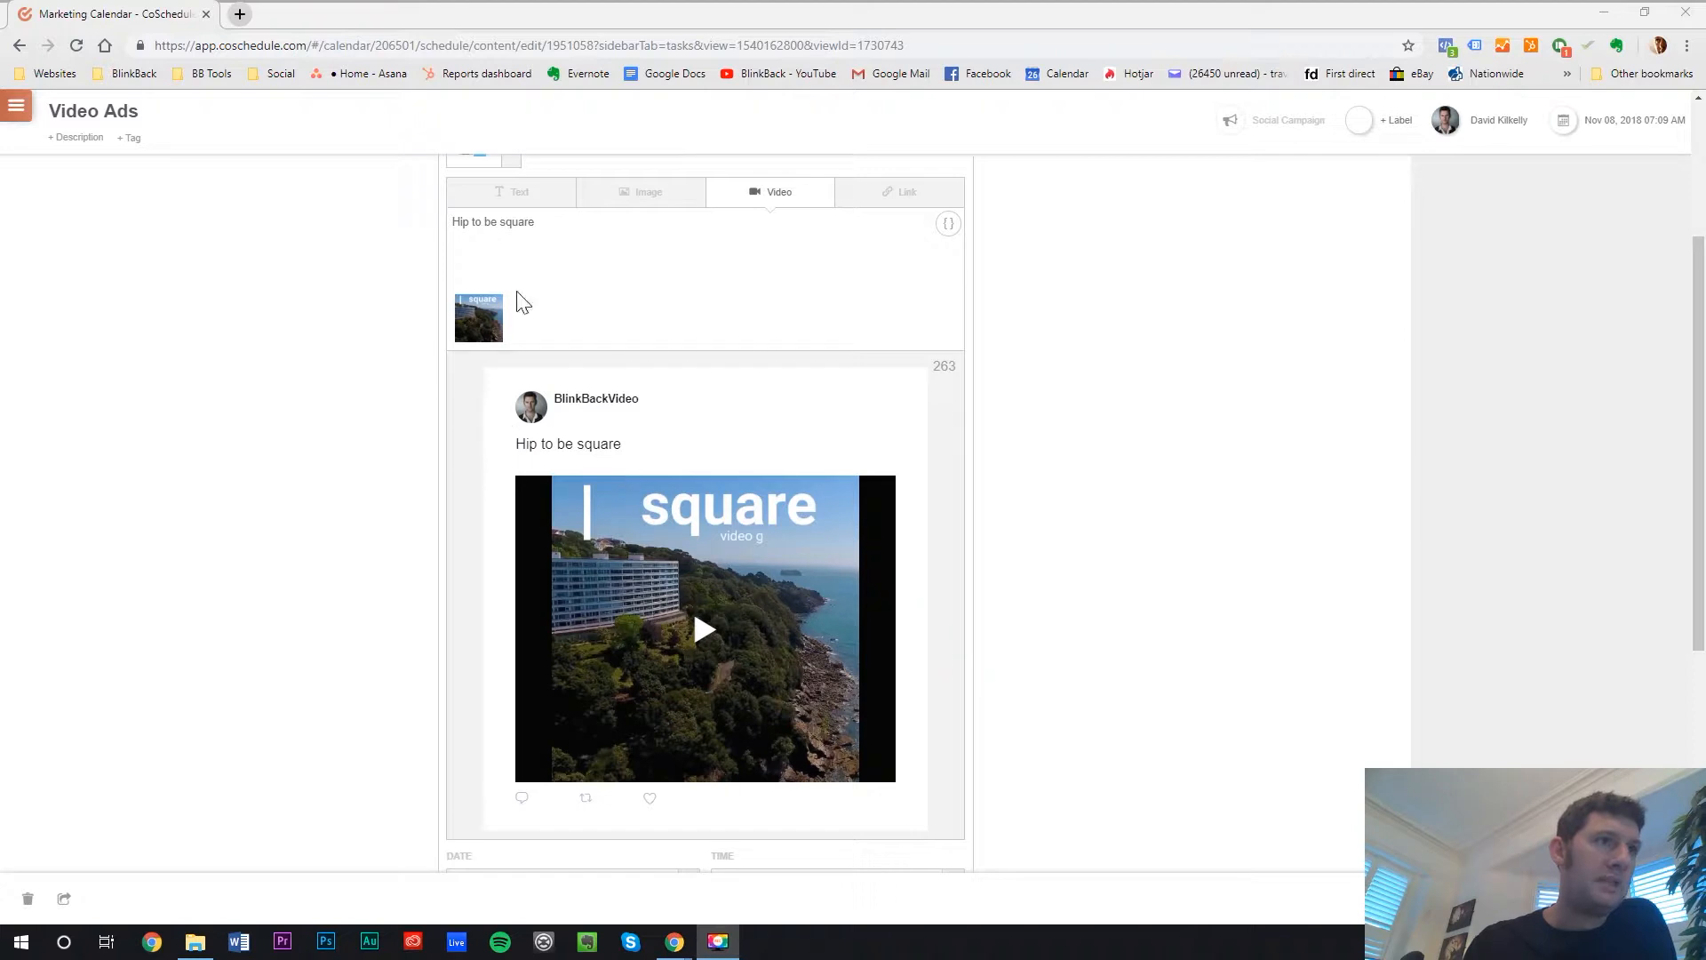
click(545, 223)
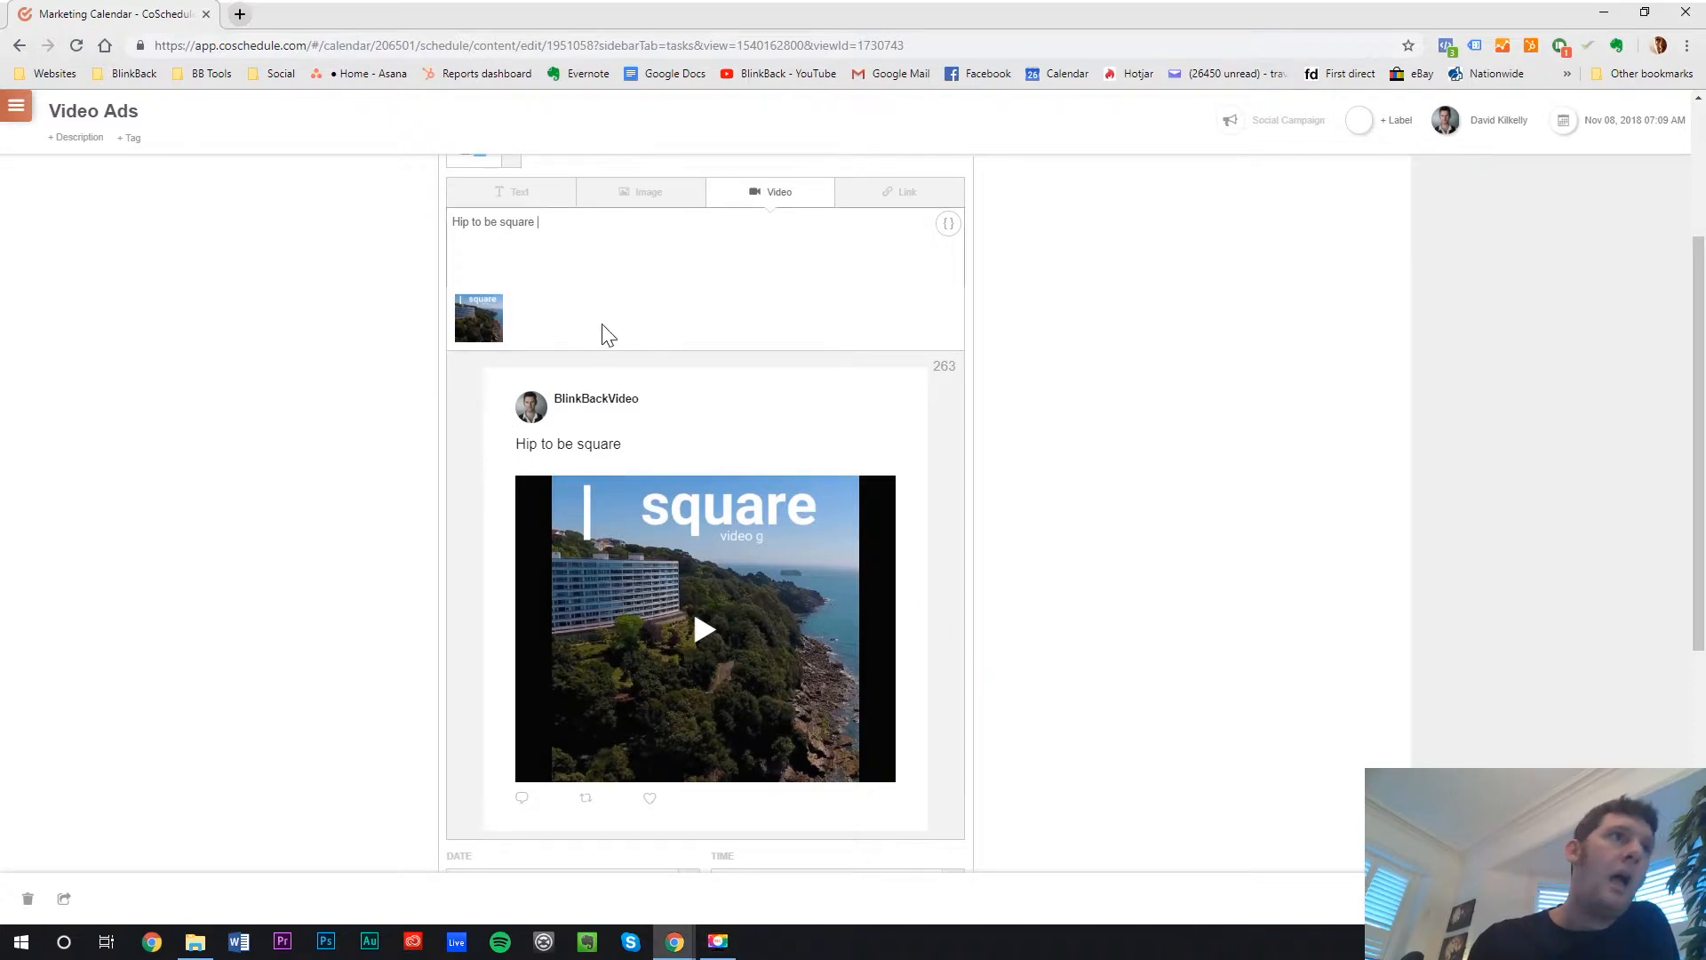
Add the Twitter message to the campaign, keeping its date at Same day as publish and its time at Best time
scroll(822, 569, down, 2)
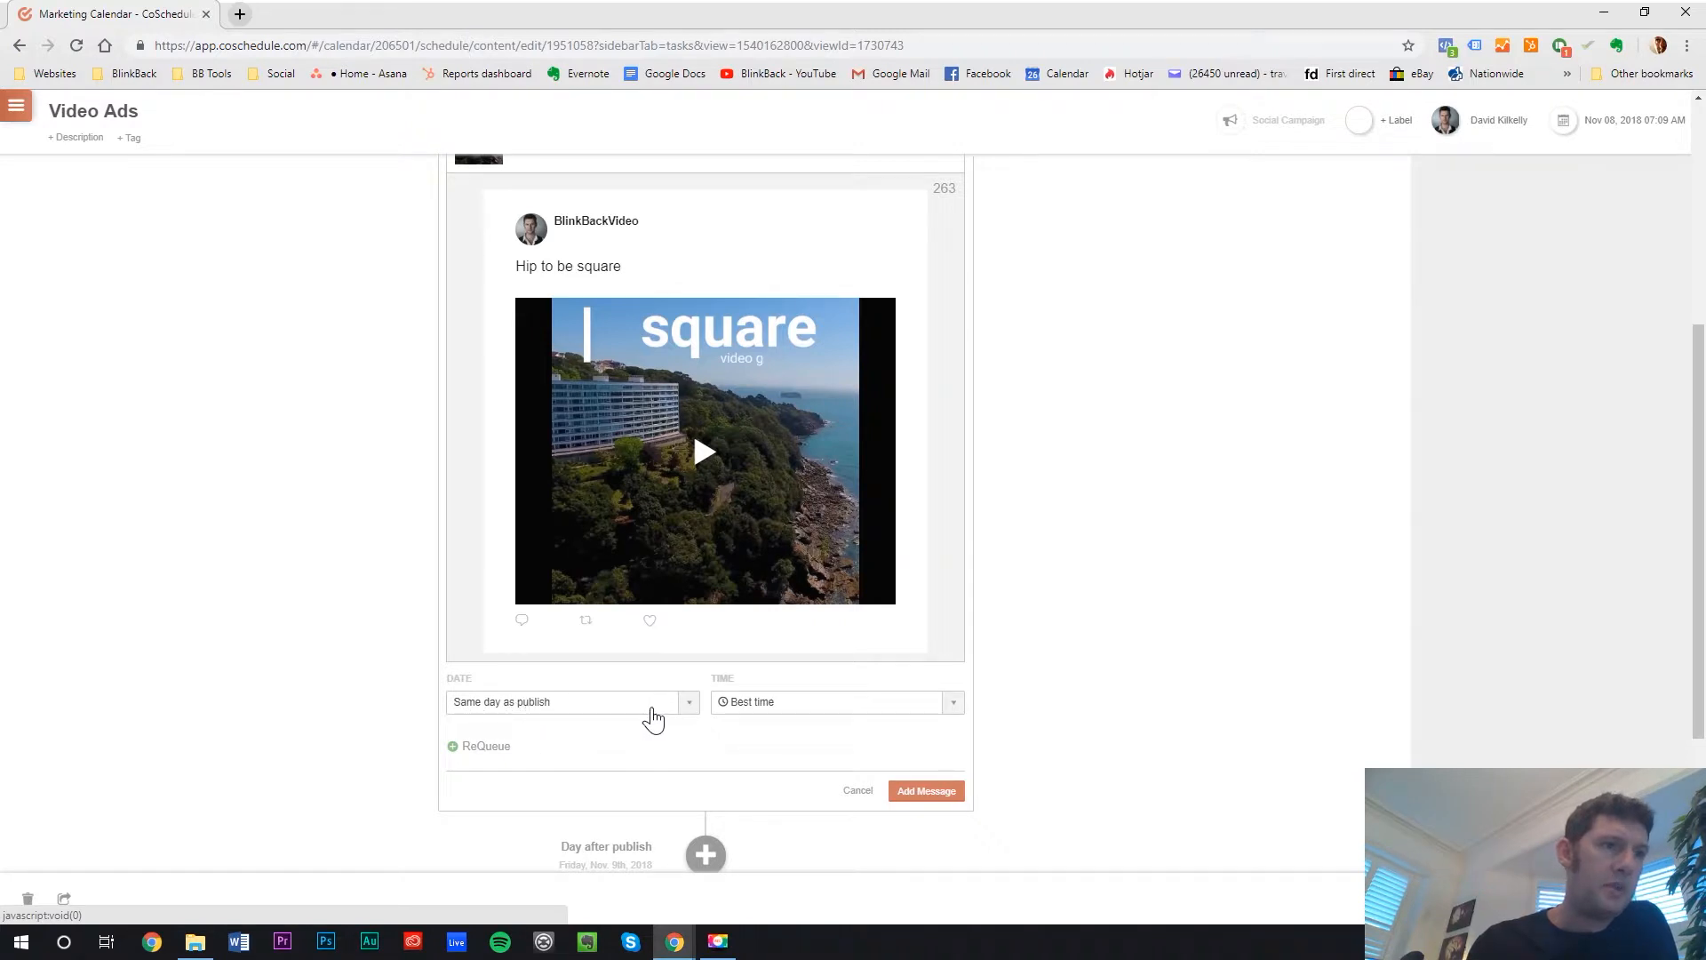
click(951, 703)
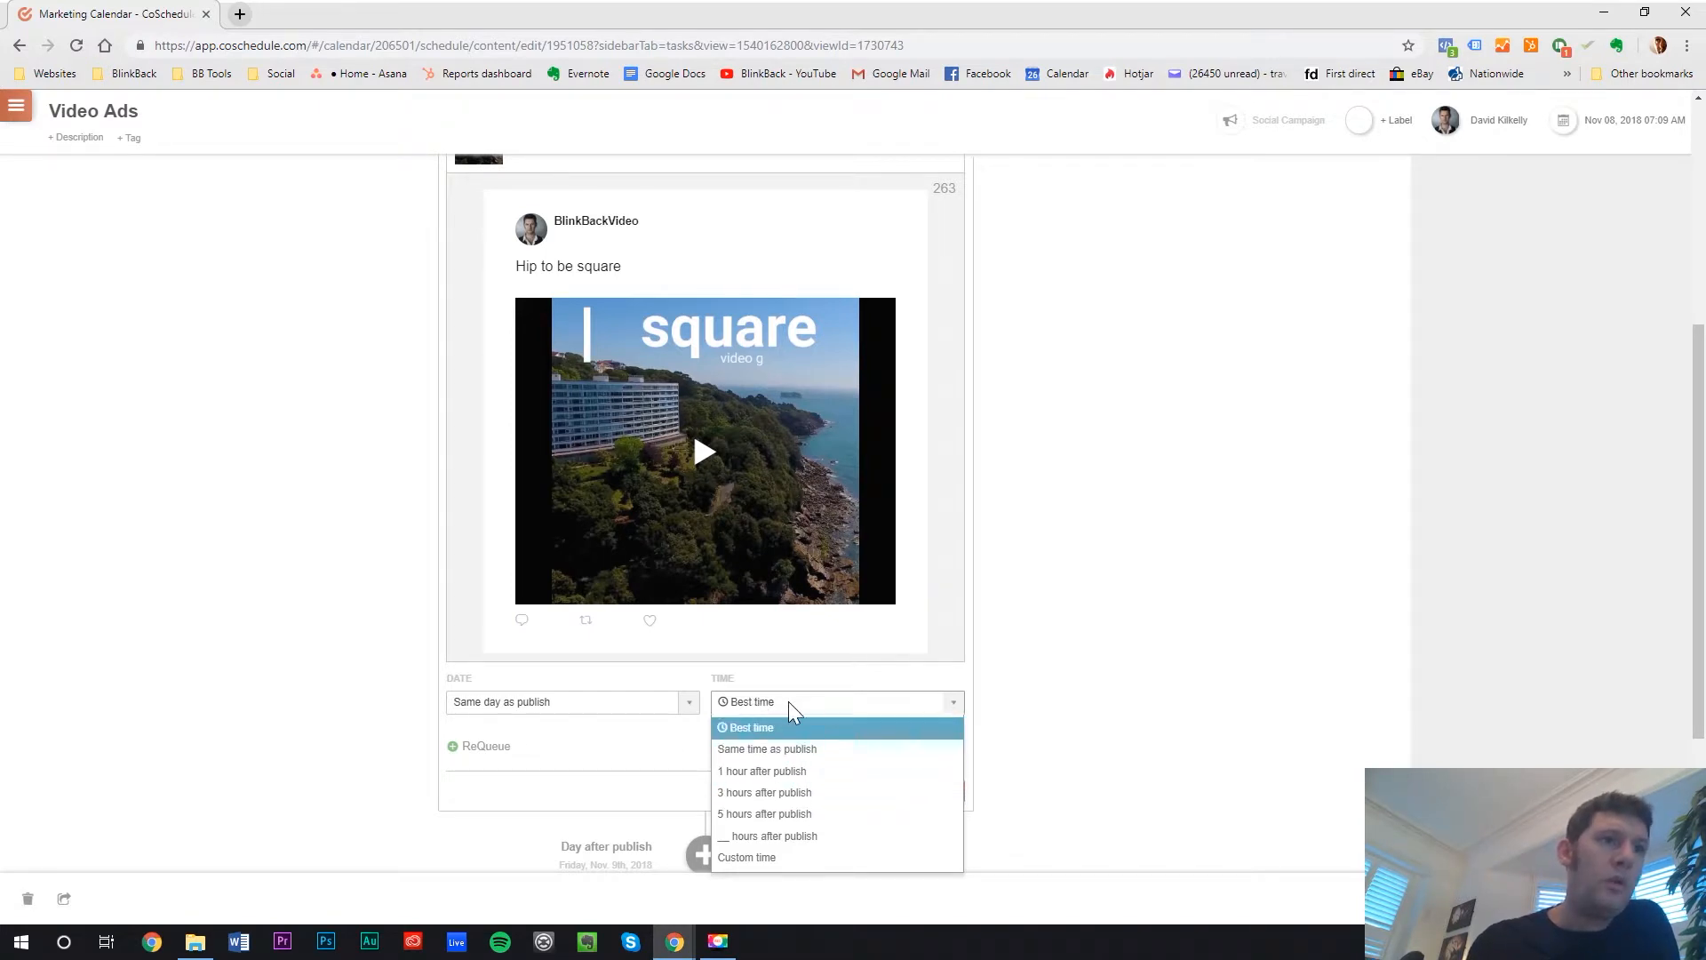
click(960, 709)
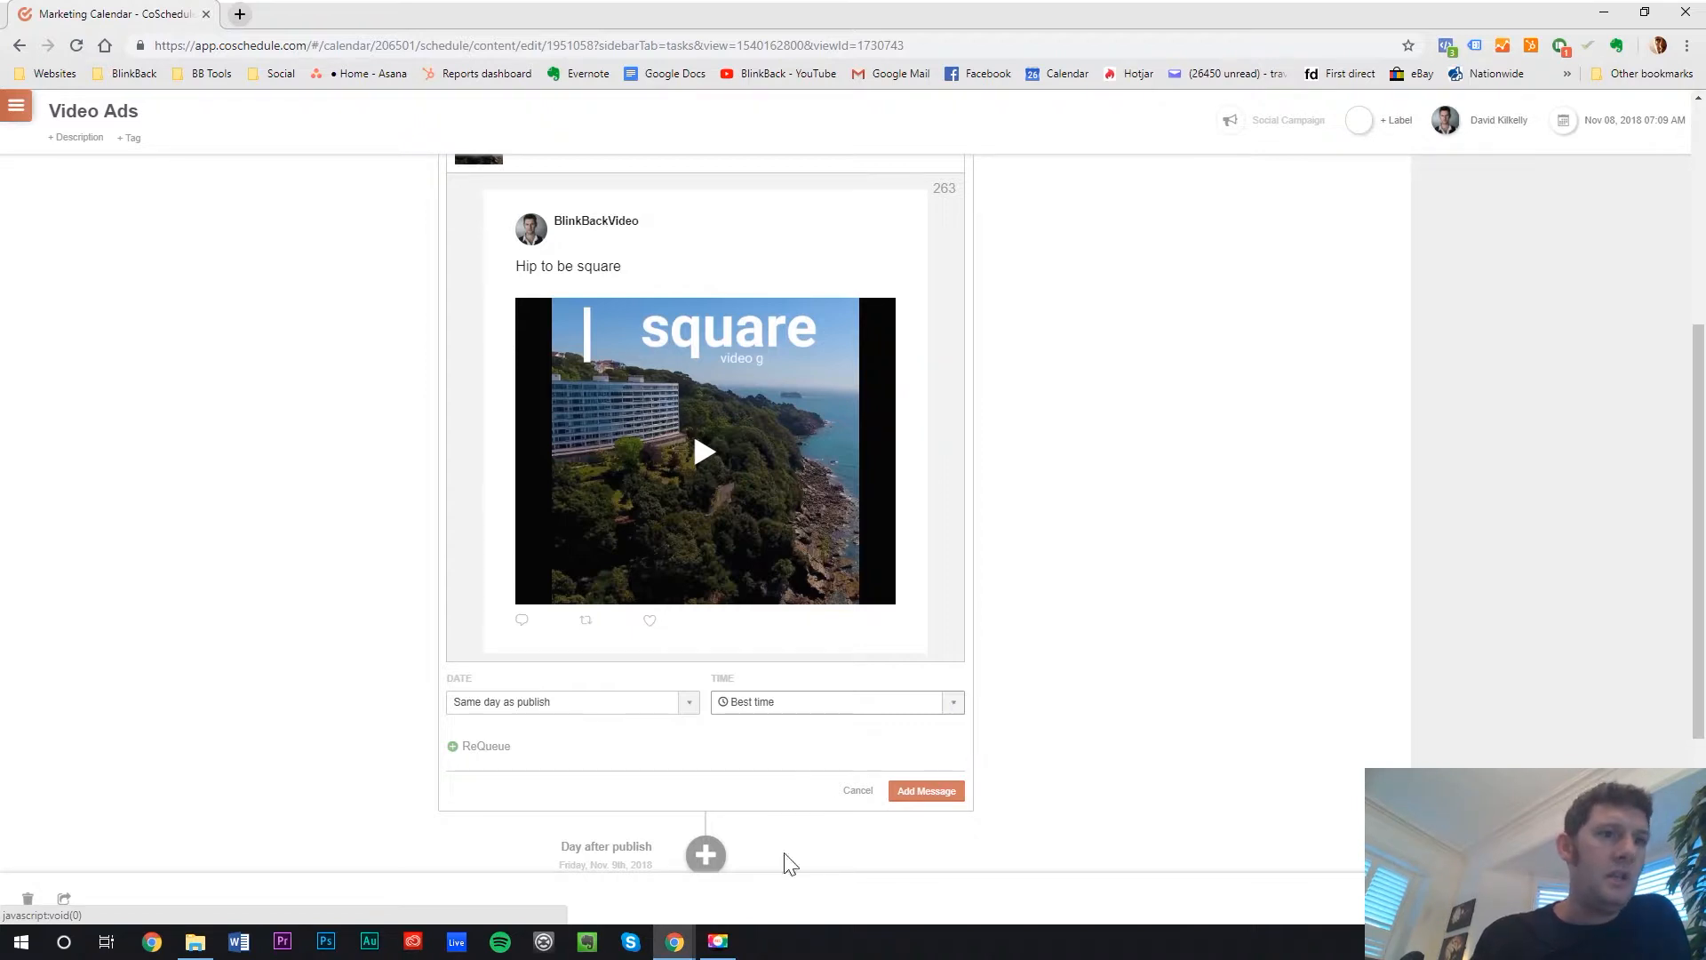
click(928, 797)
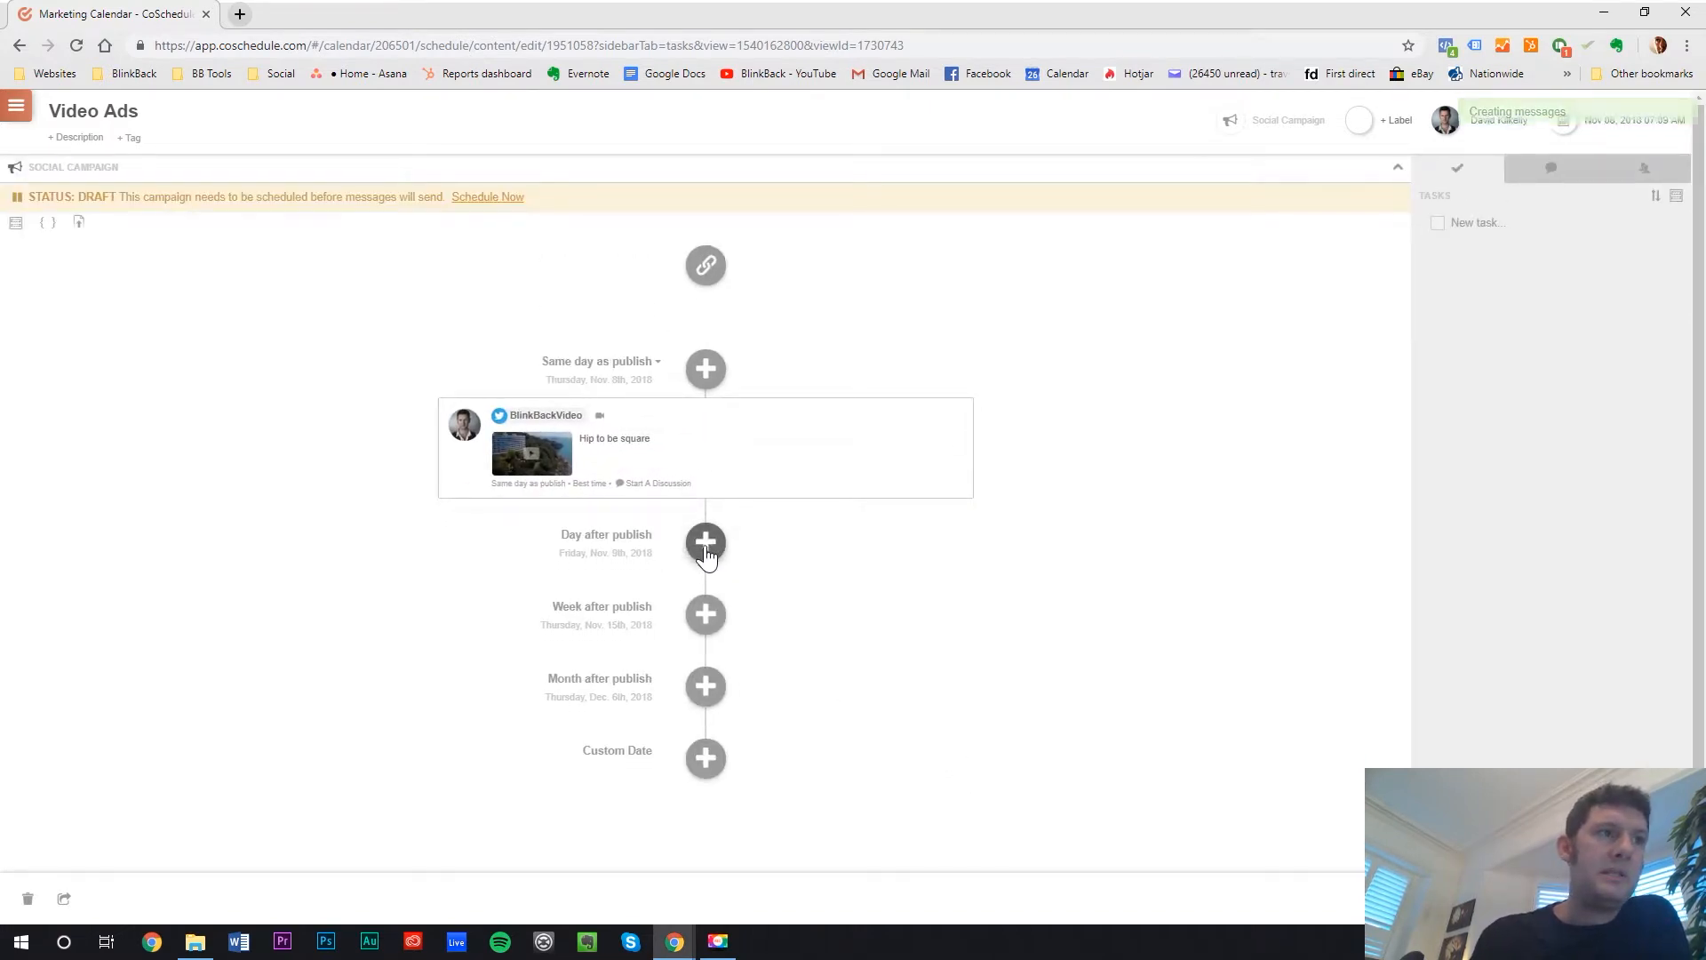
Start a second campaign message for the day after publish, using the BlinkBack Facebook page profile
click(705, 547)
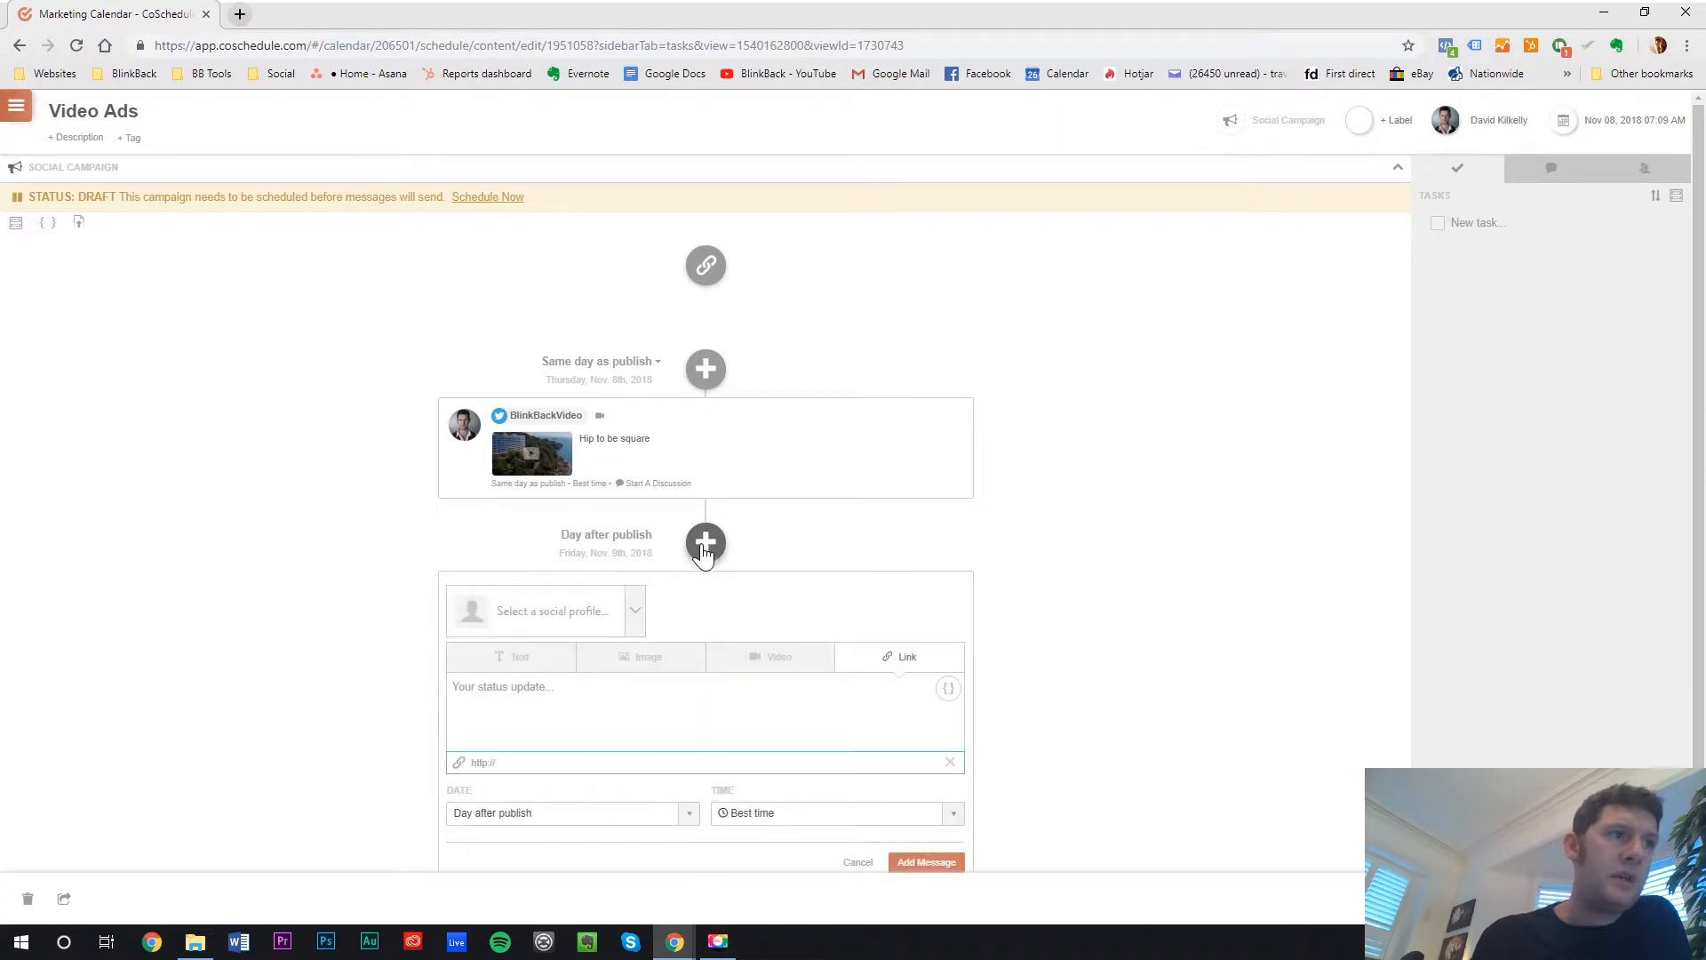
click(636, 613)
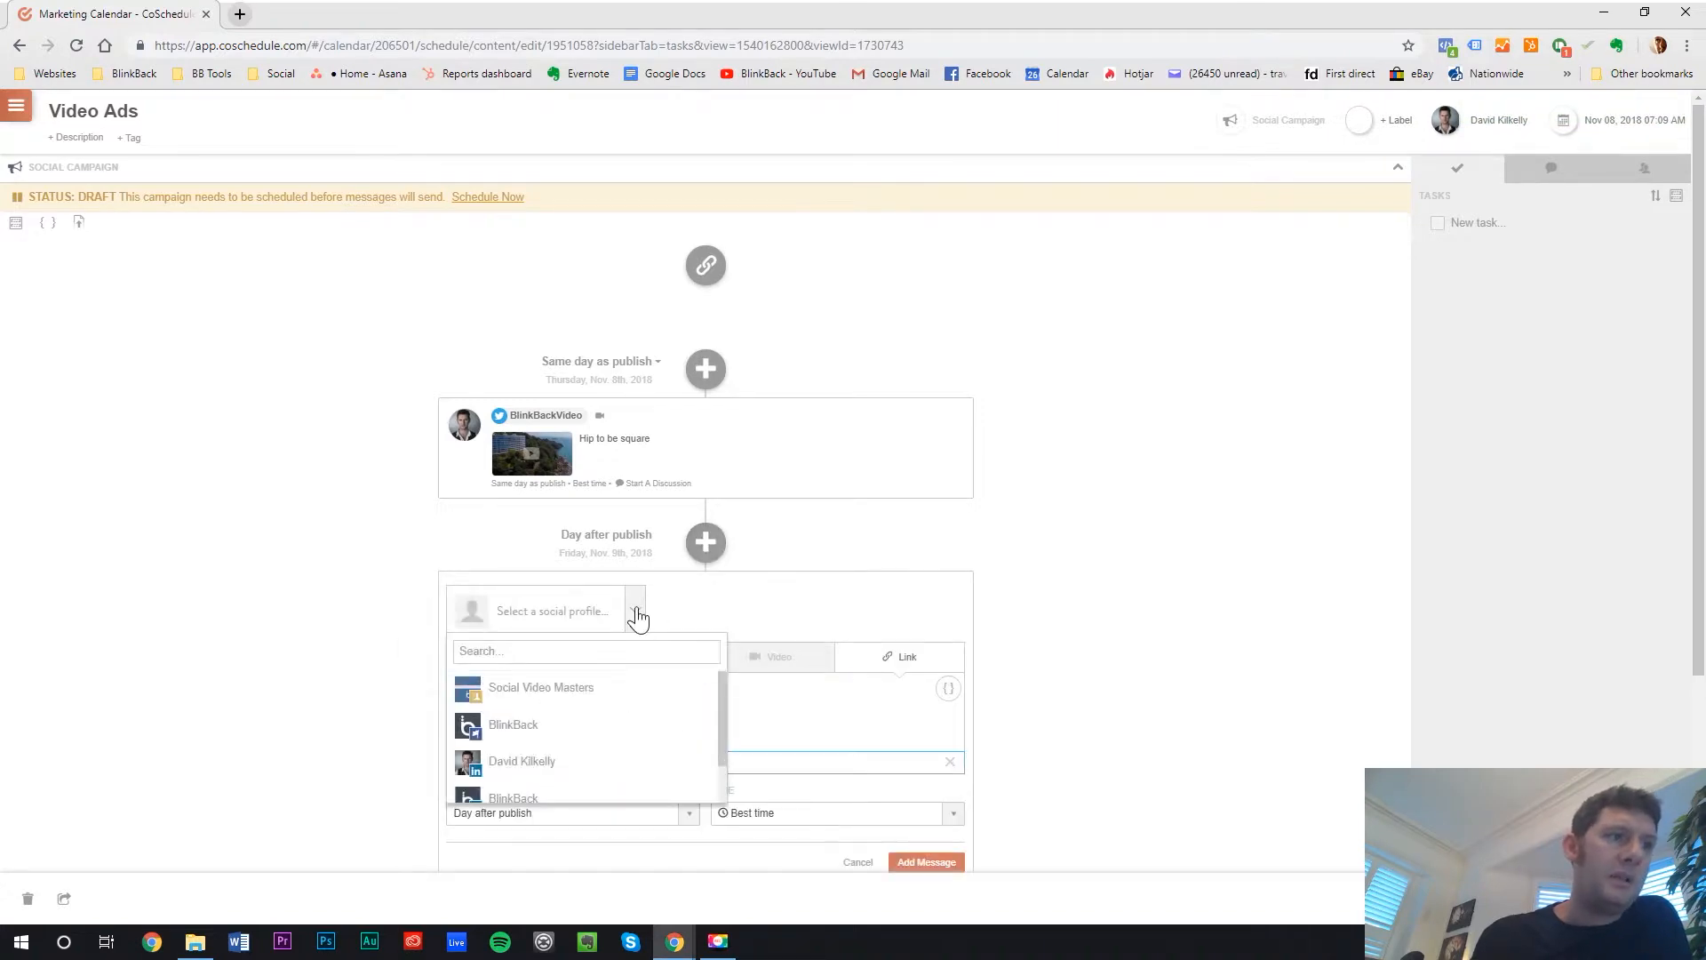
click(600, 743)
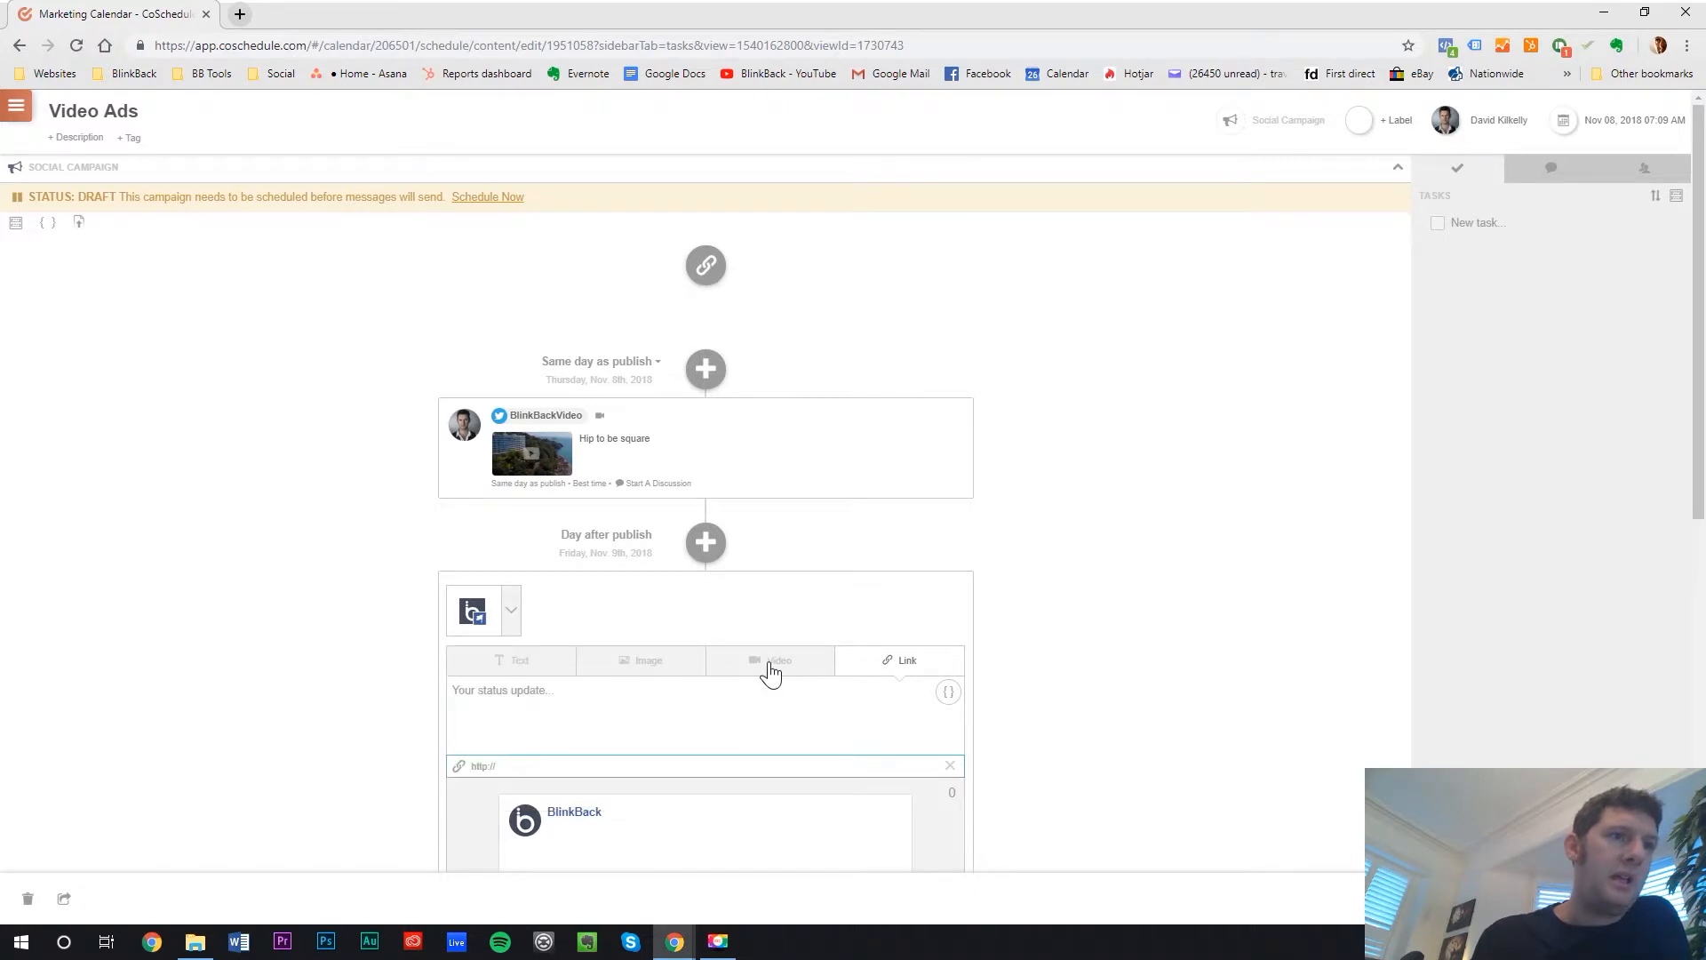
Make the day-after message a video post and attach the already uploaded square video from the video gallery
click(770, 674)
scroll(711, 702, down, 2)
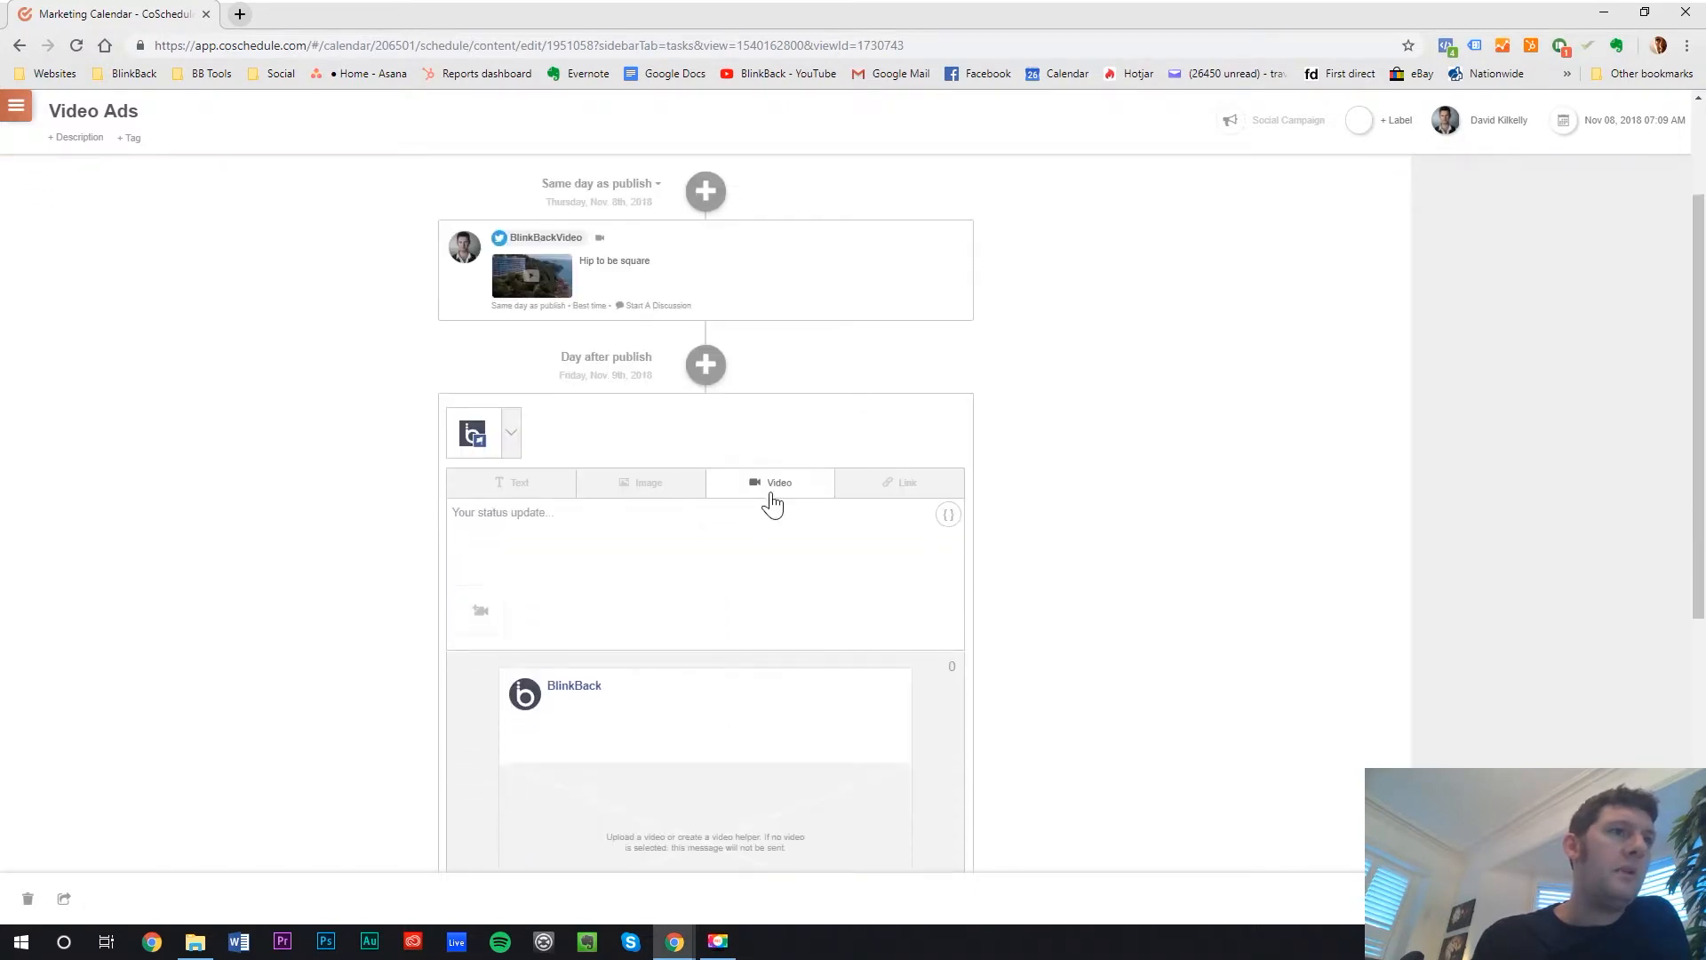
click(480, 613)
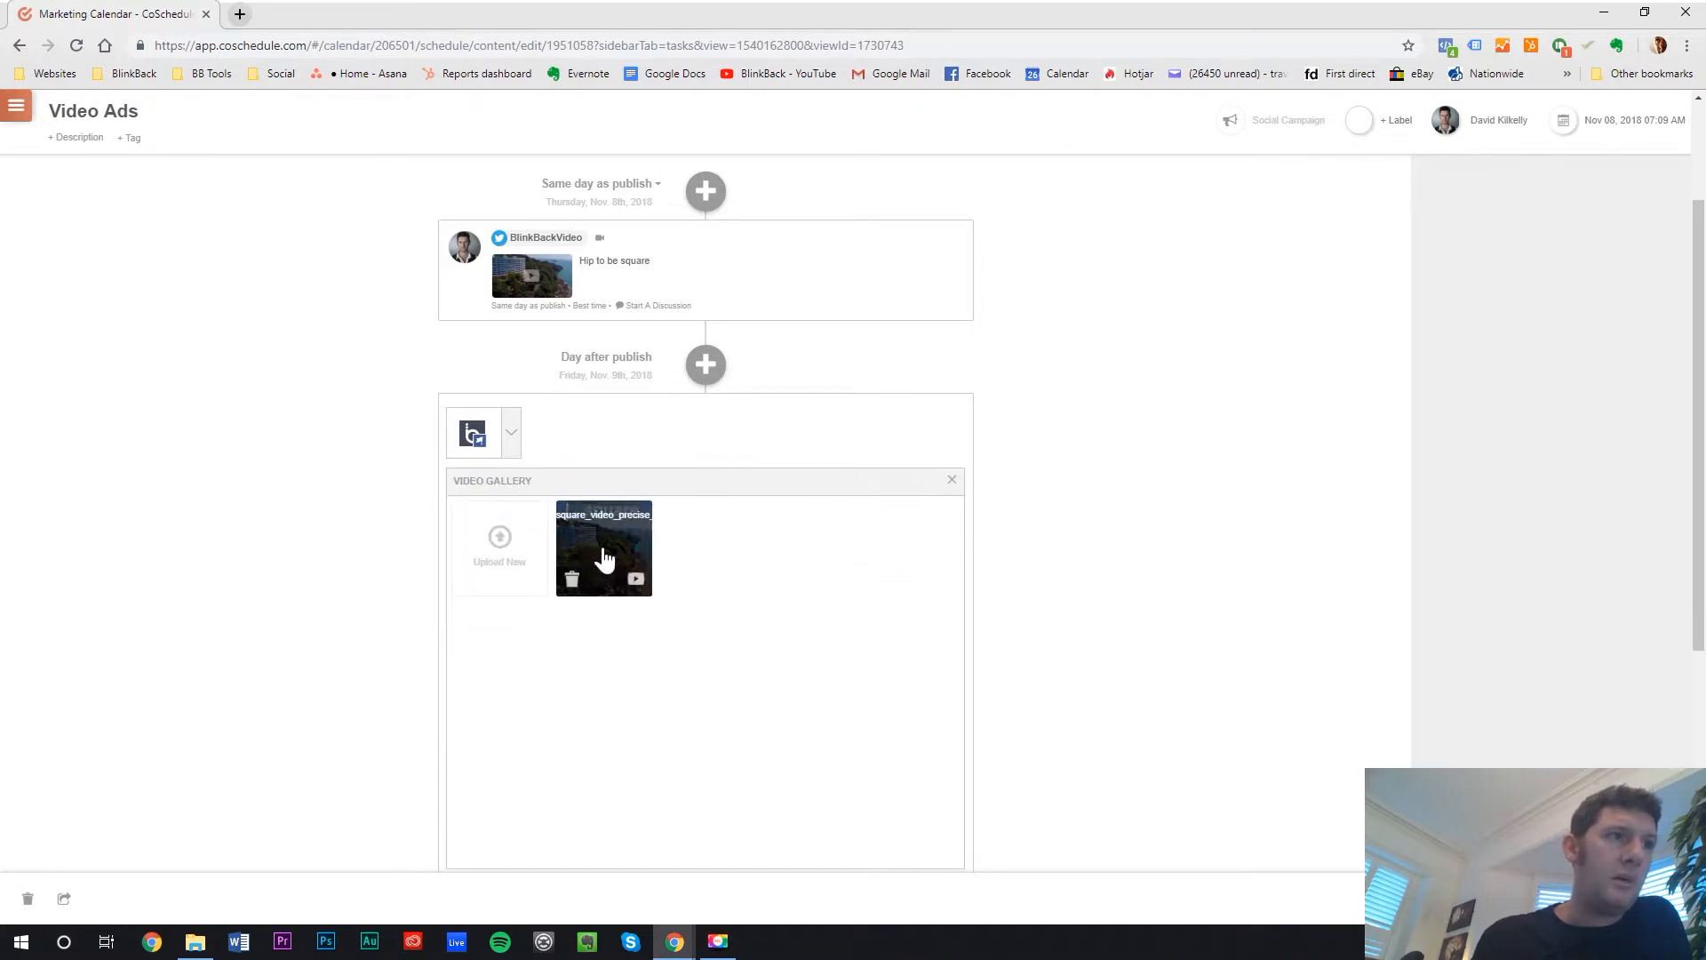
click(607, 557)
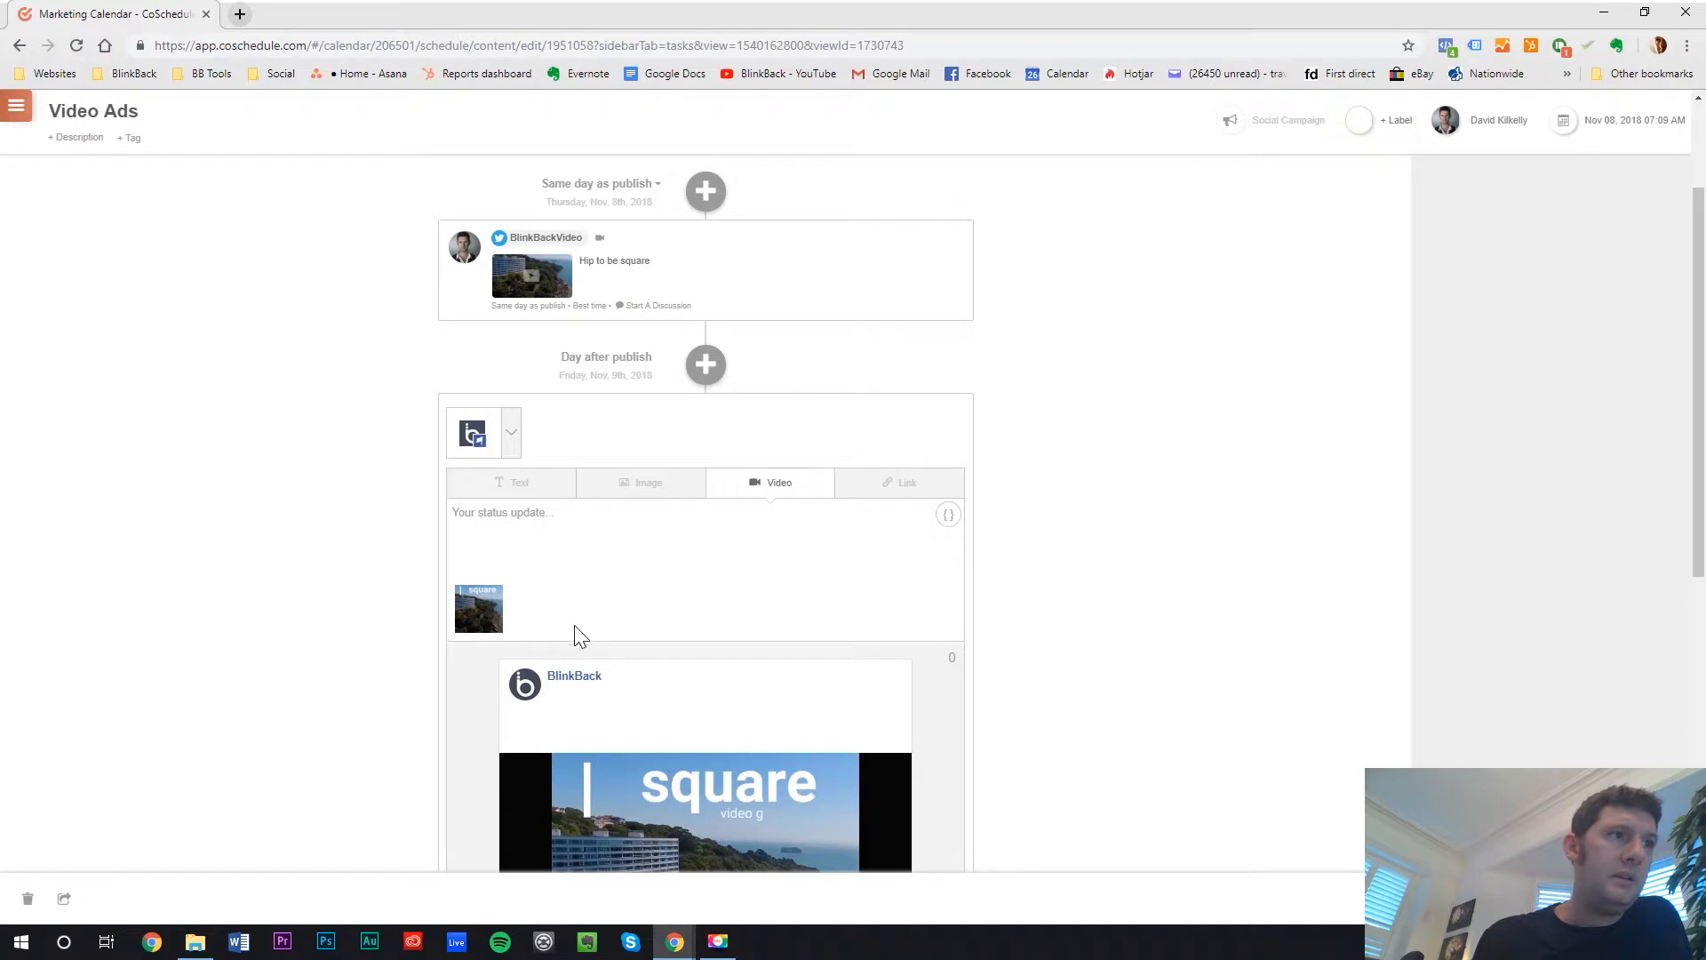
scroll(672, 651, down, 2)
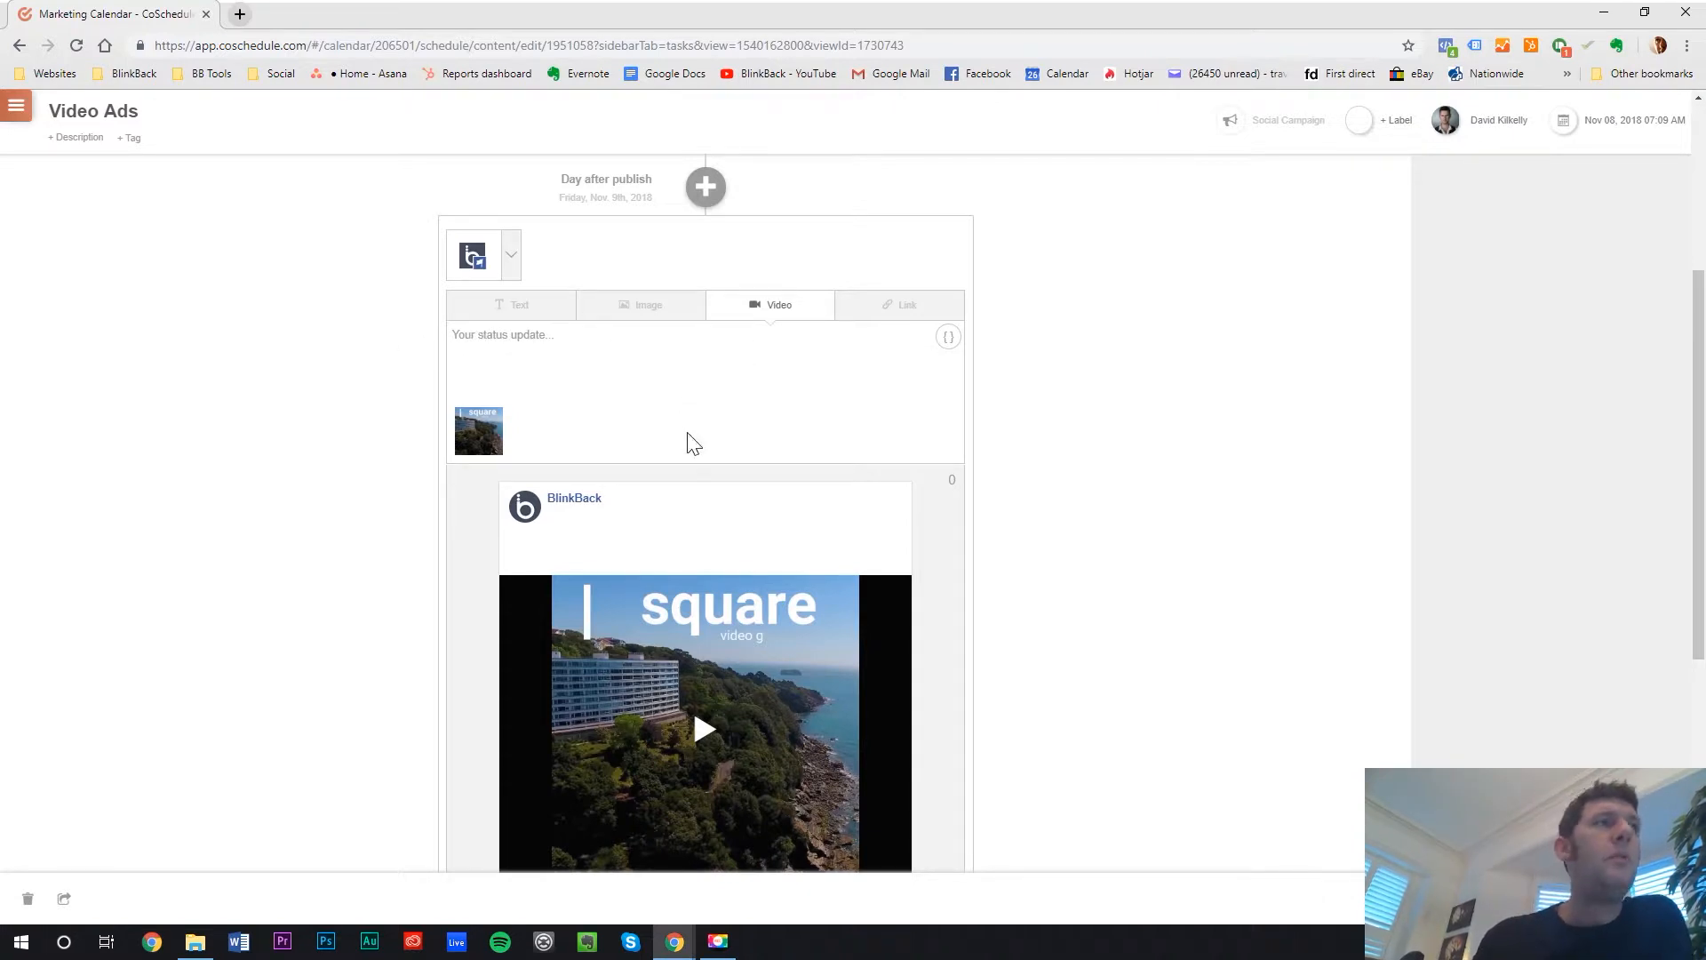
Write "This is why square video is important" as the status update of the day-after message
scroll(694, 445, up, 2)
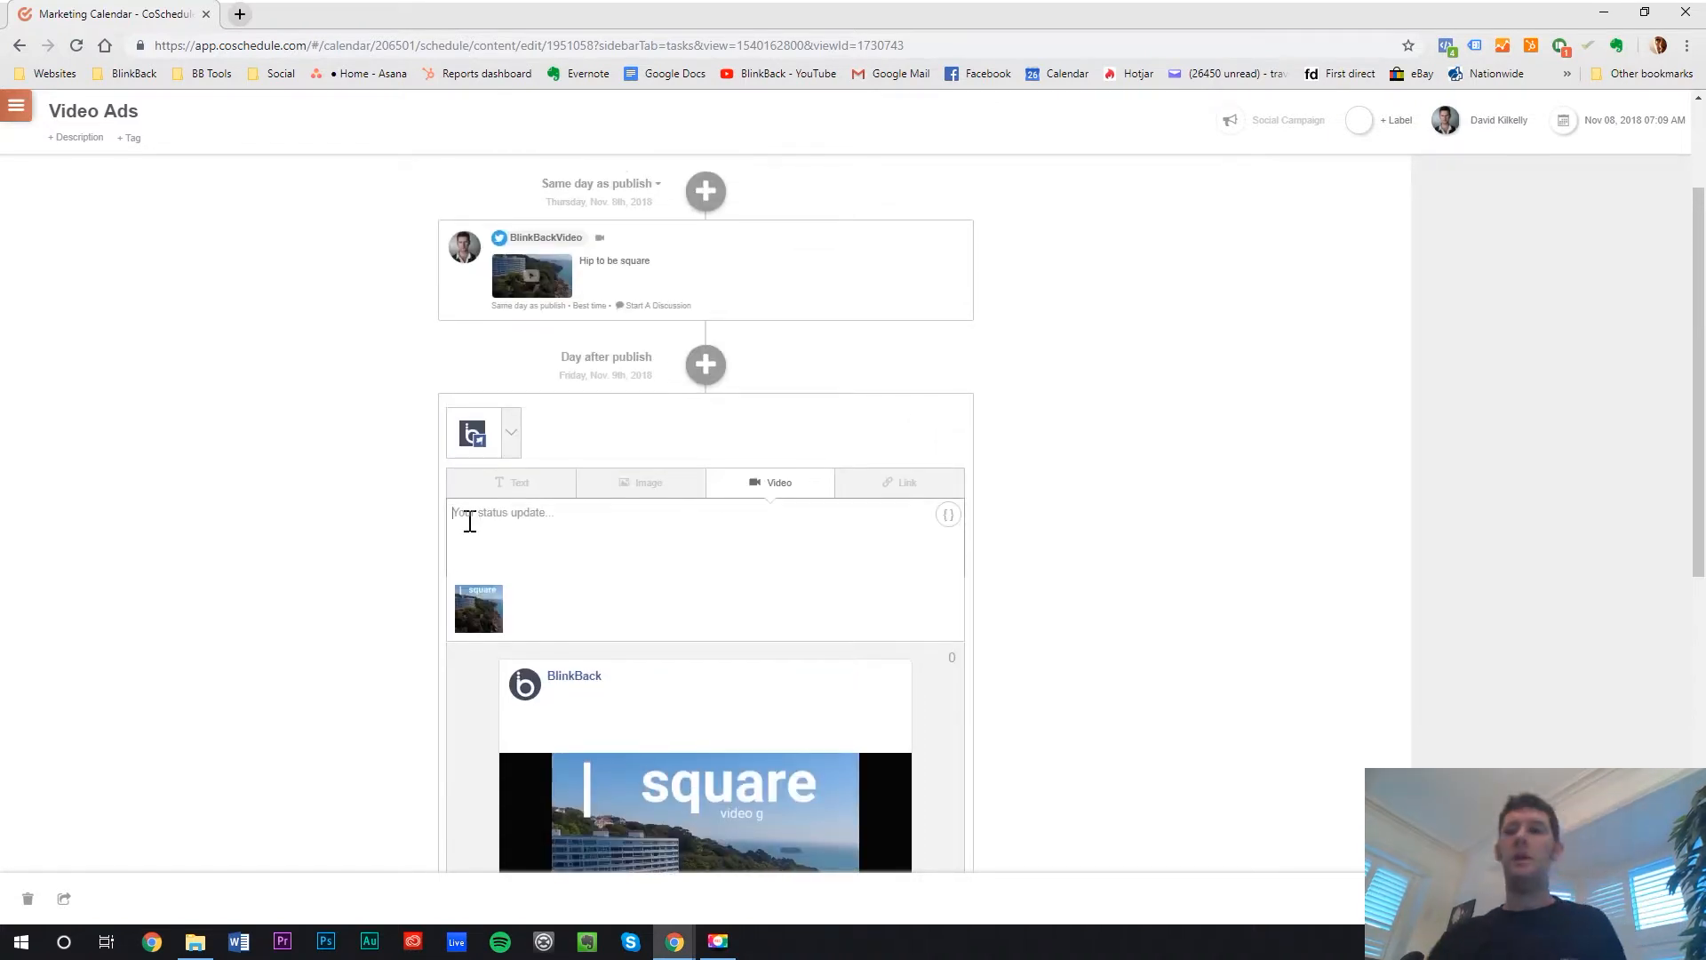
text(This is)
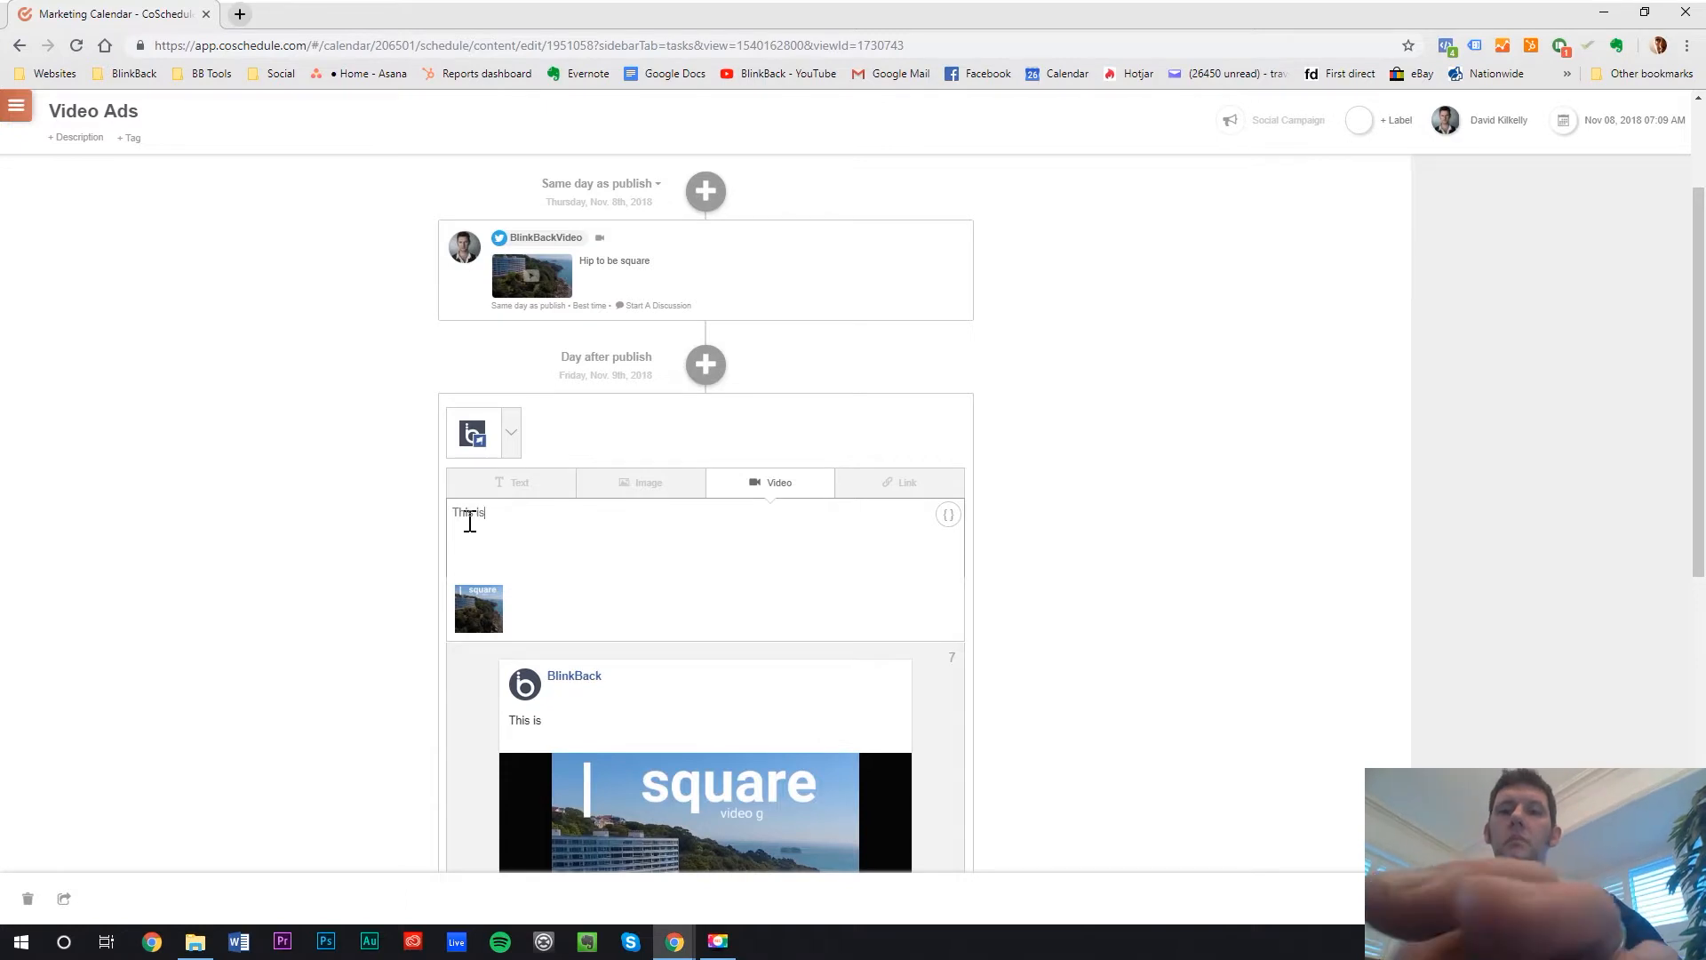
text( why square video is important)
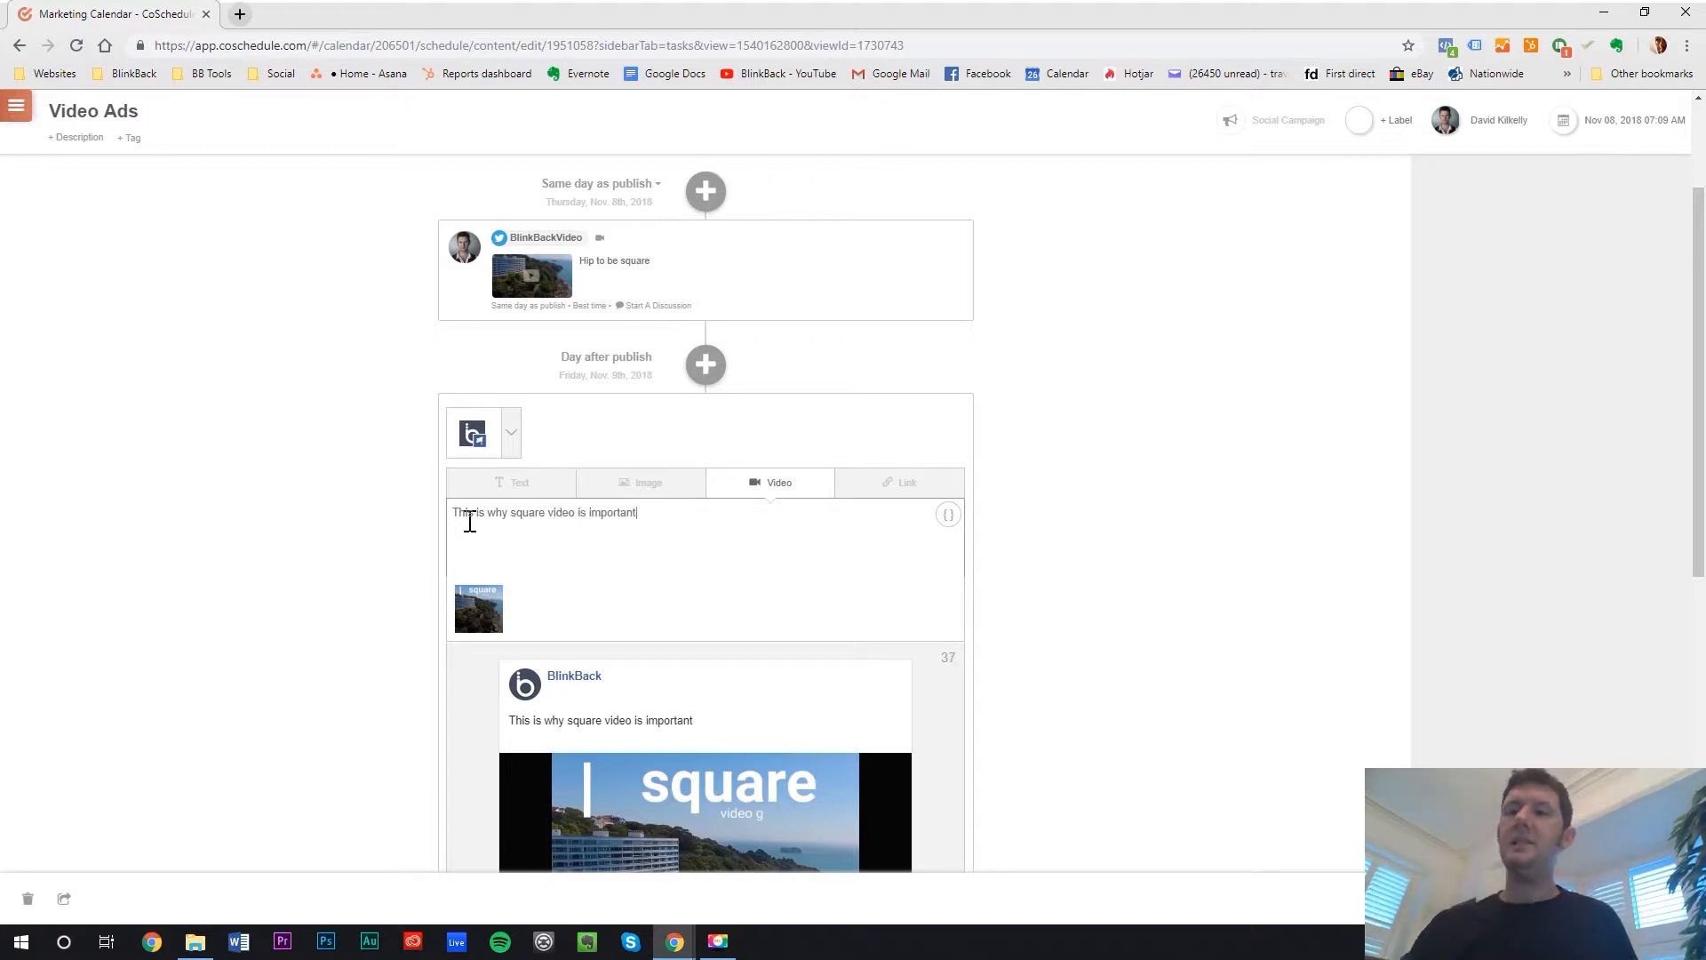
End the day-after status update with a full stop and add the message, keeping its date at Day after publish and time at Best time
text(.)
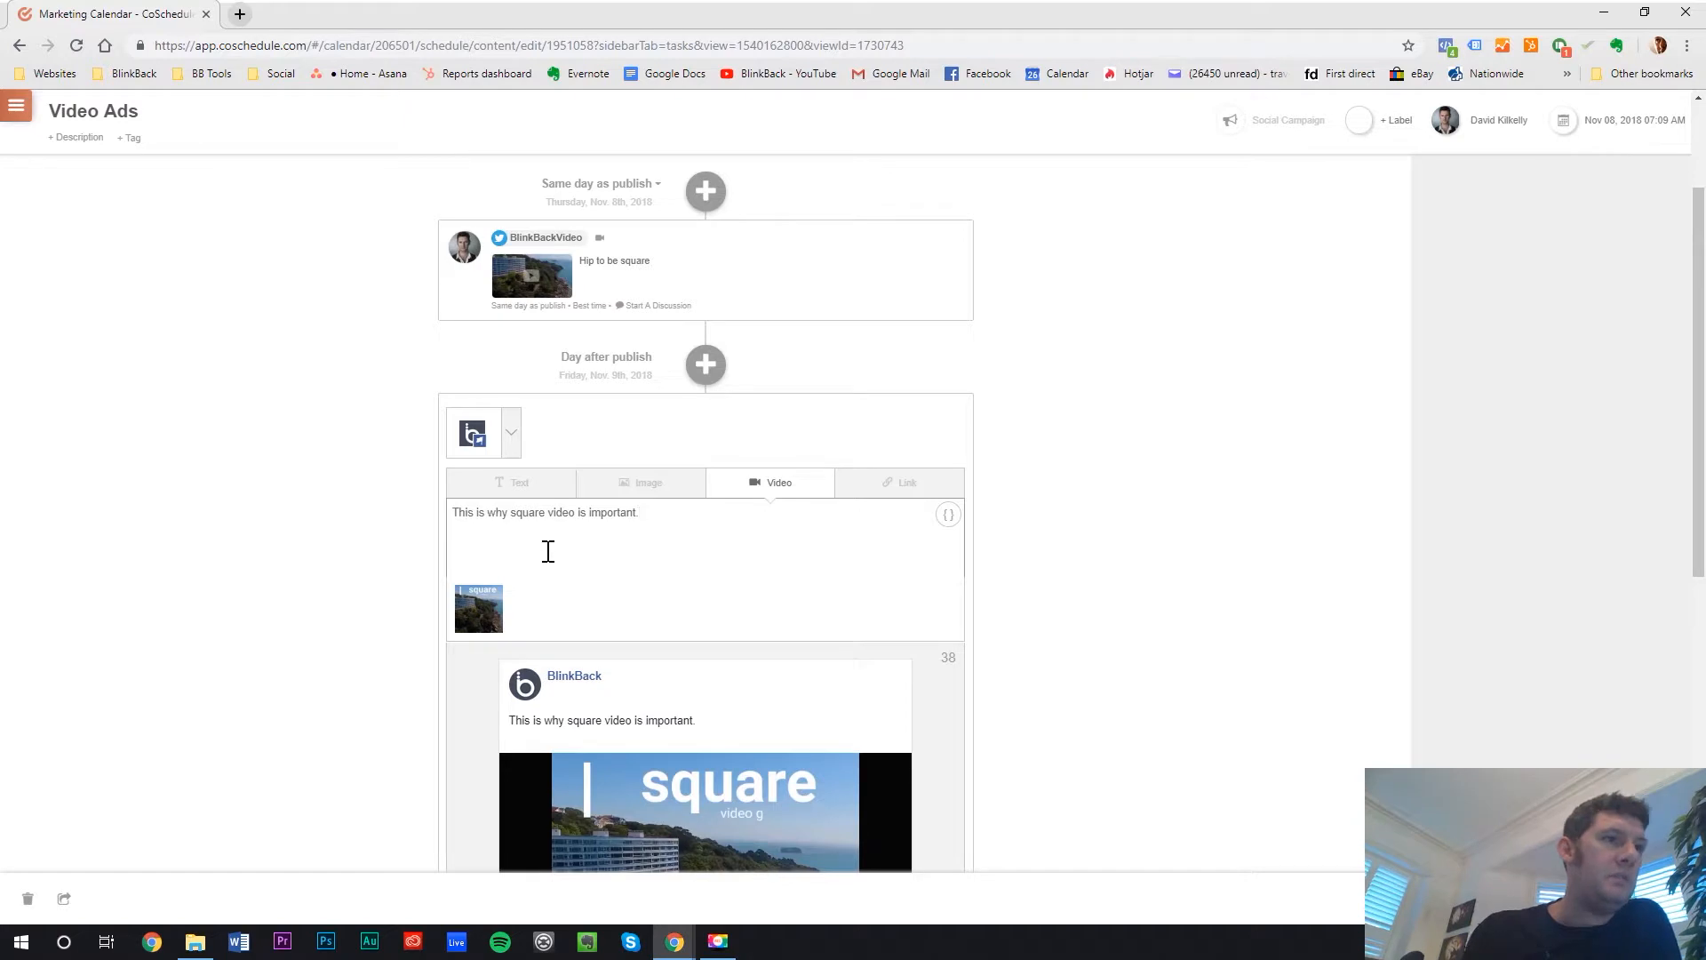
scroll(548, 552, down, 3)
scroll(547, 553, down, 2)
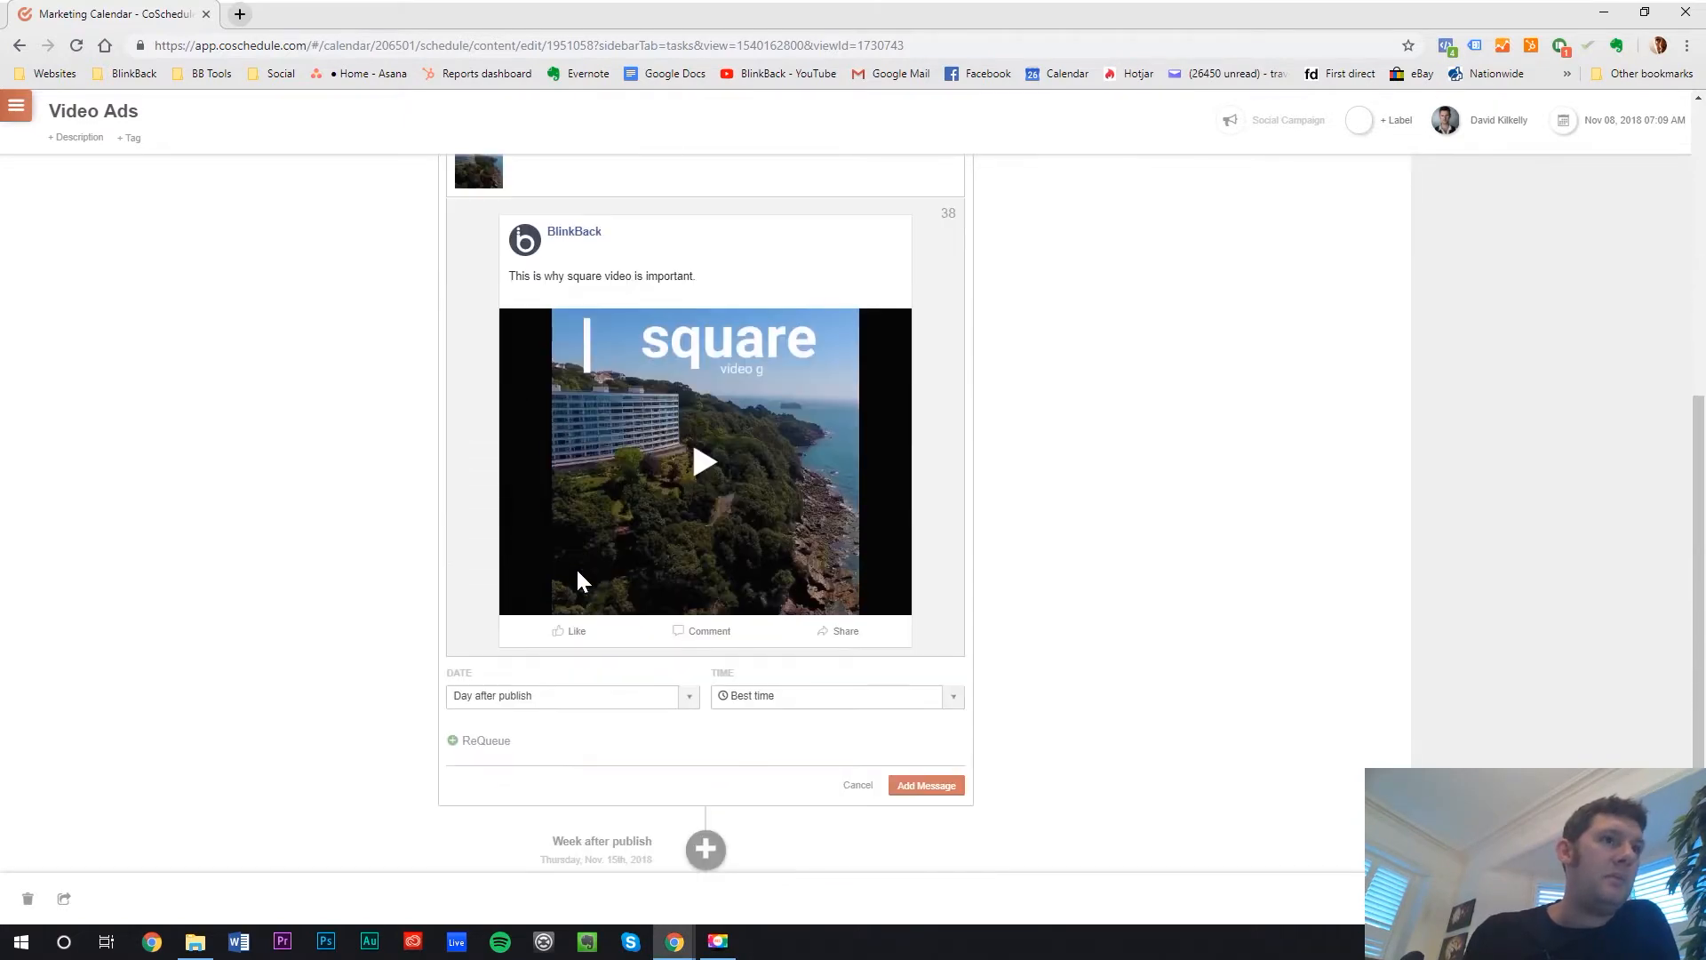
click(927, 786)
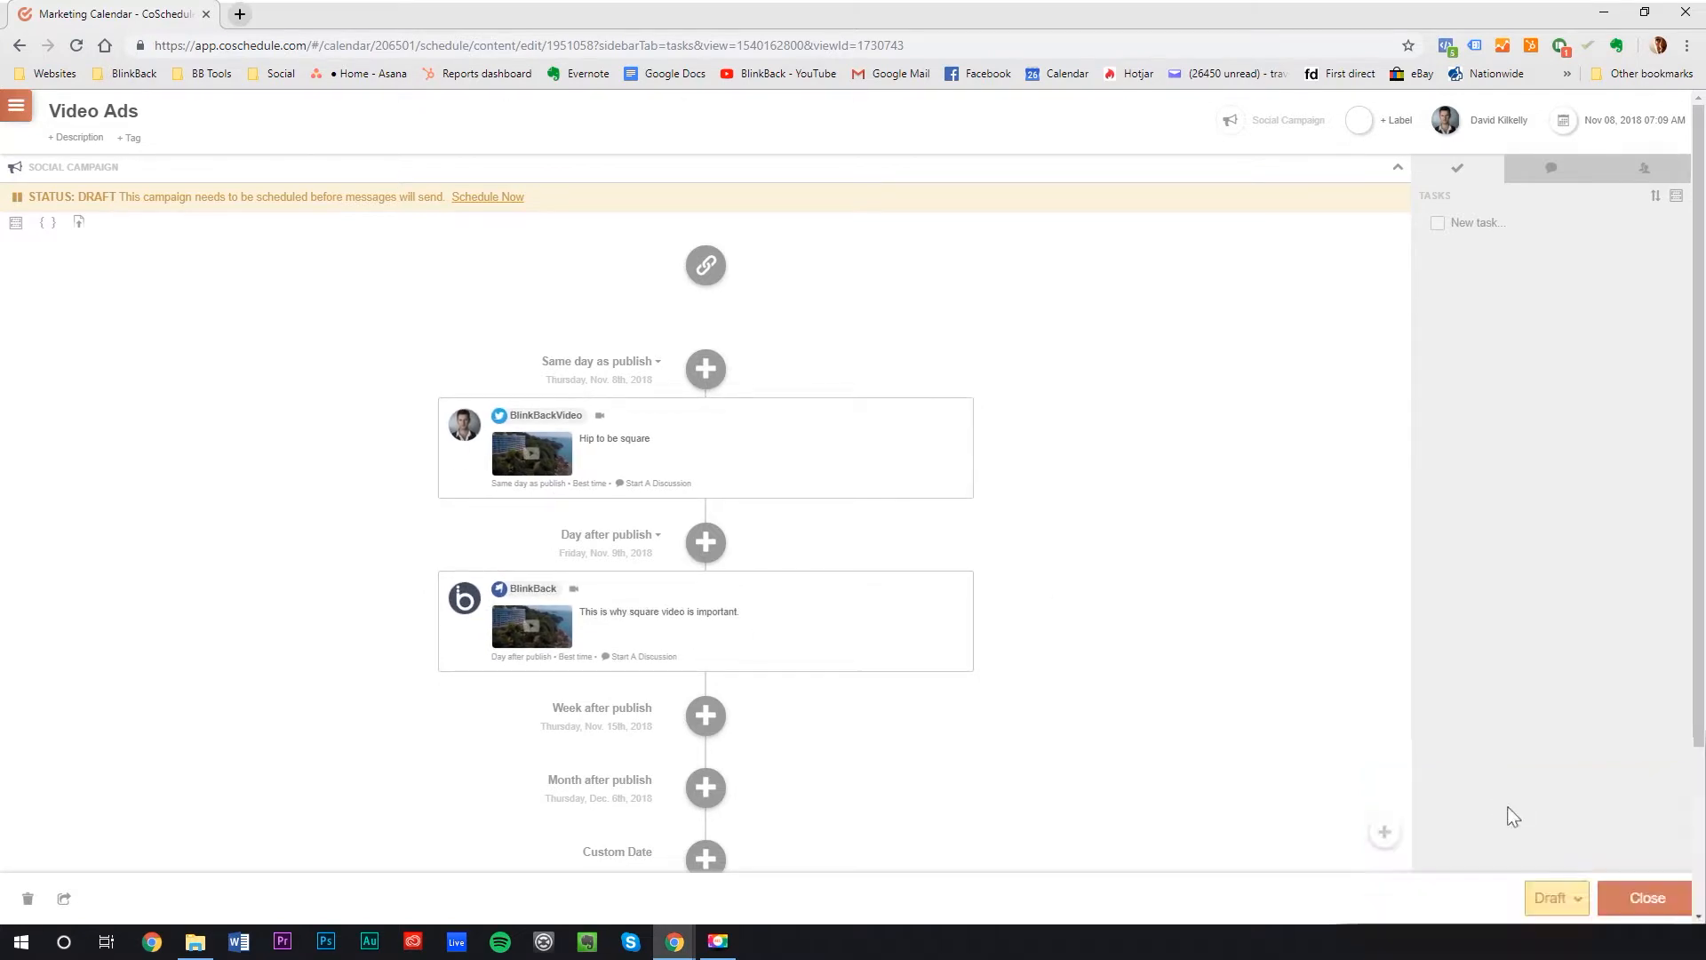
Change the Video Ads campaign's status to Scheduled and close the campaign
click(1557, 899)
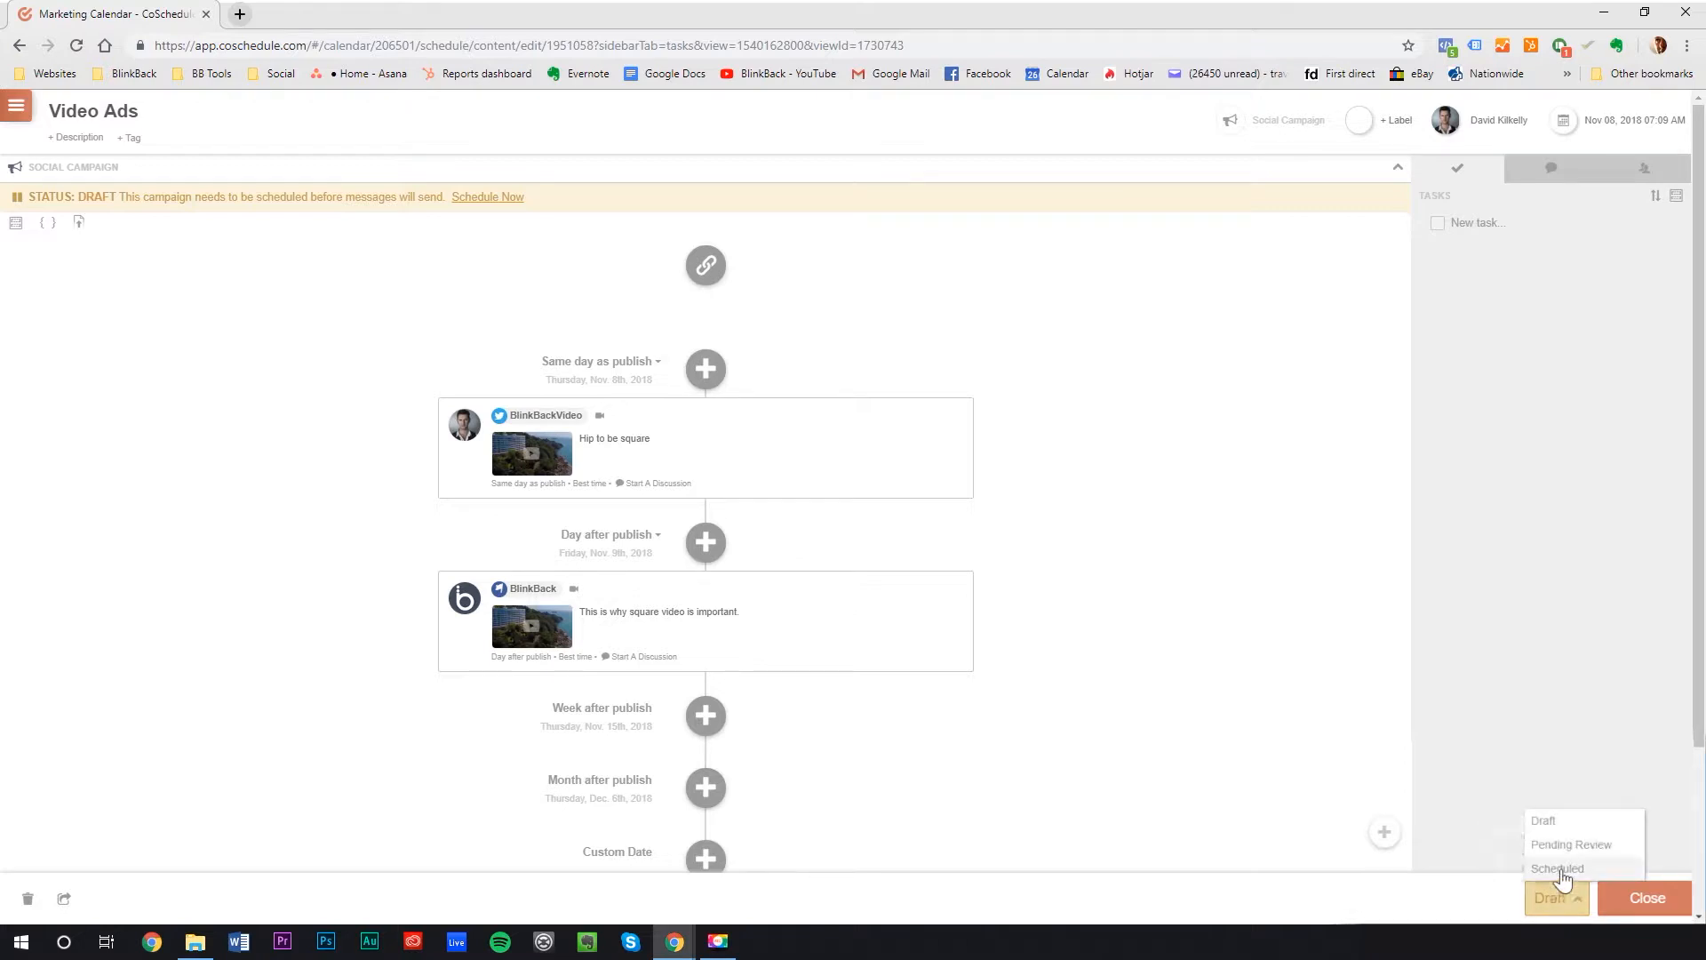
click(1559, 869)
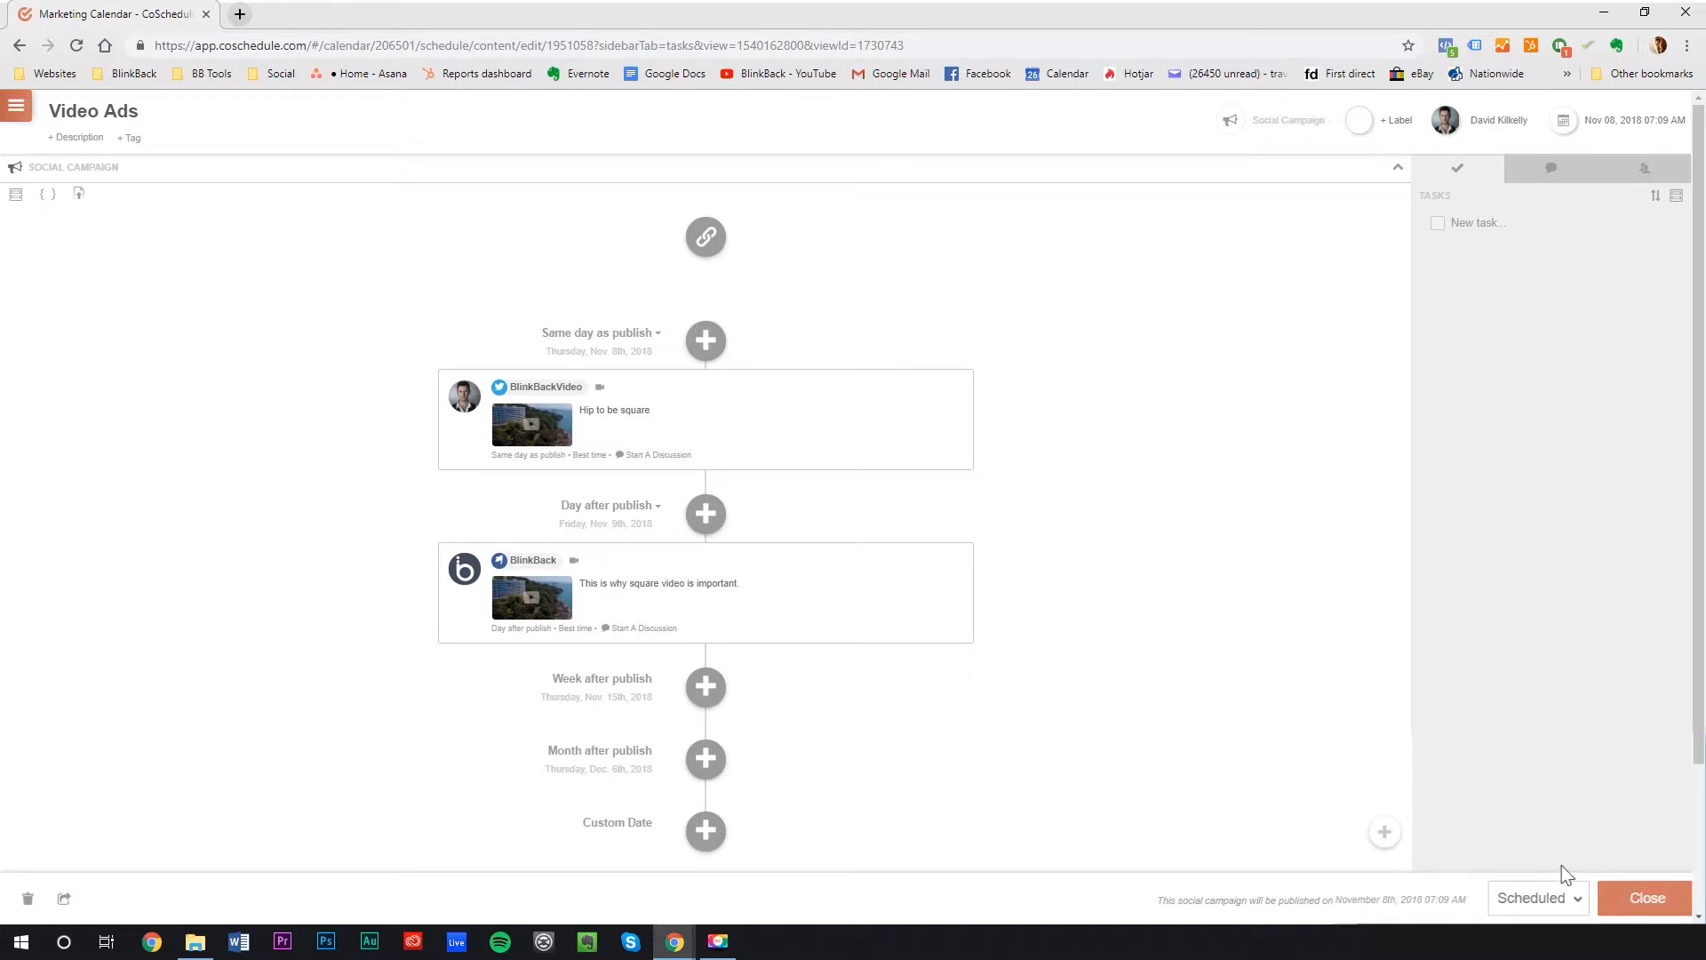
click(1624, 897)
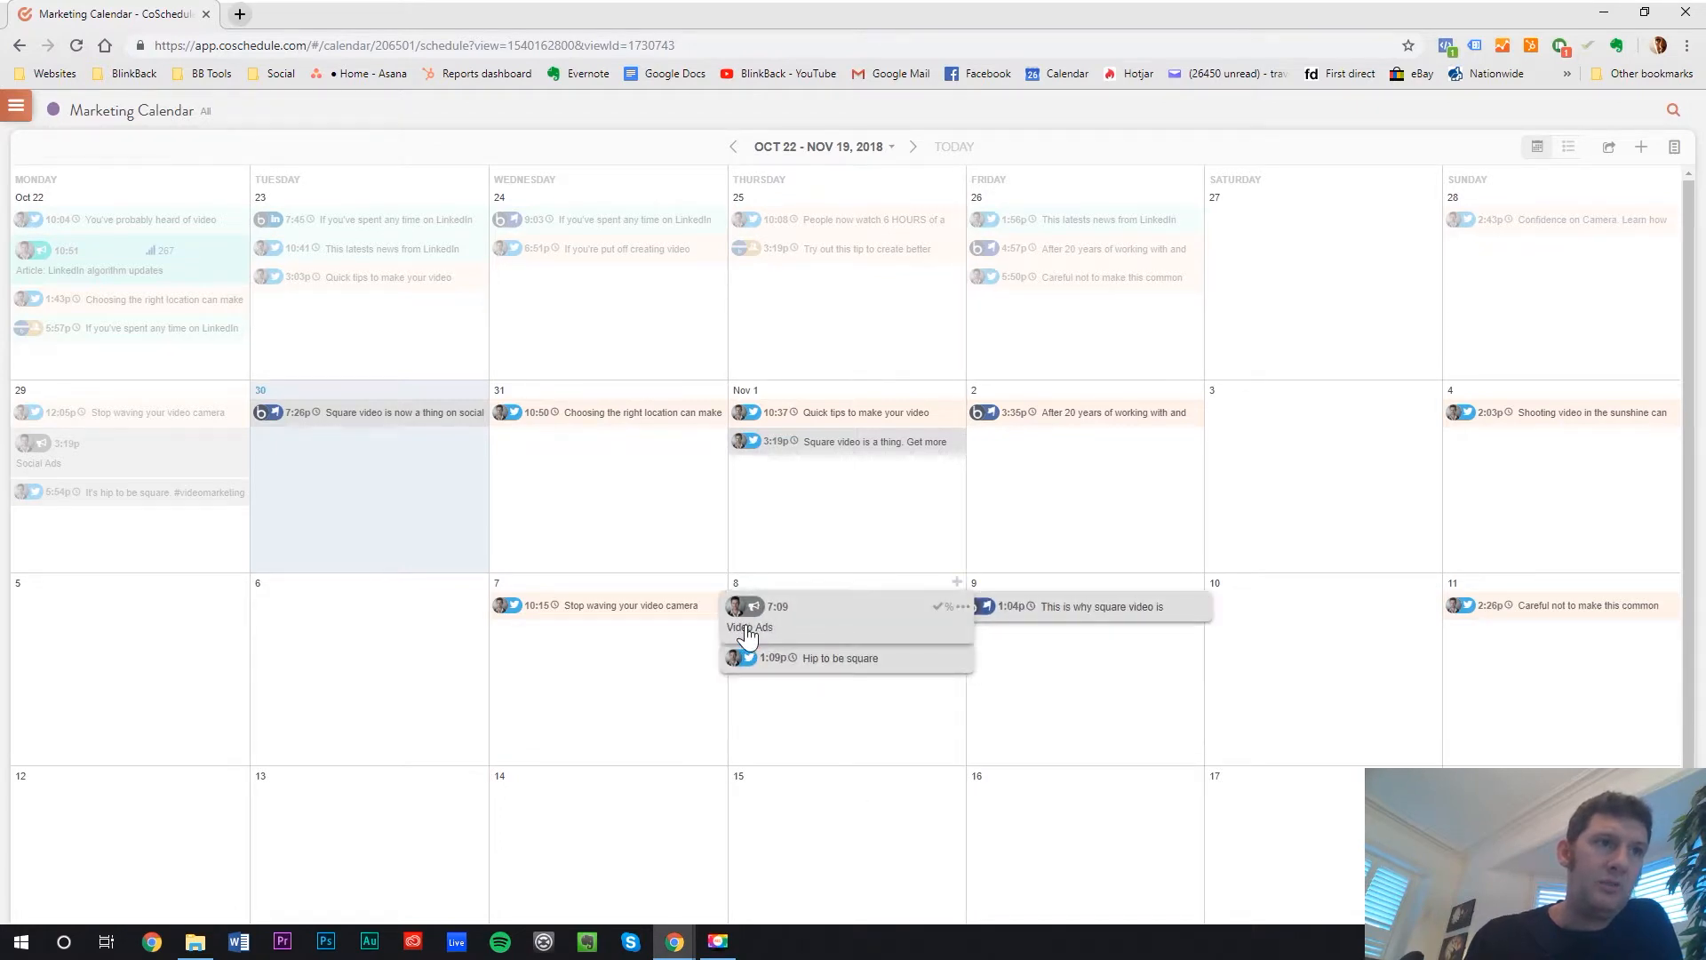
Move the Video Ads campaign to Saturday, November 10, in the calendar and return it to Thursday, November 8
mouse_move(754, 672)
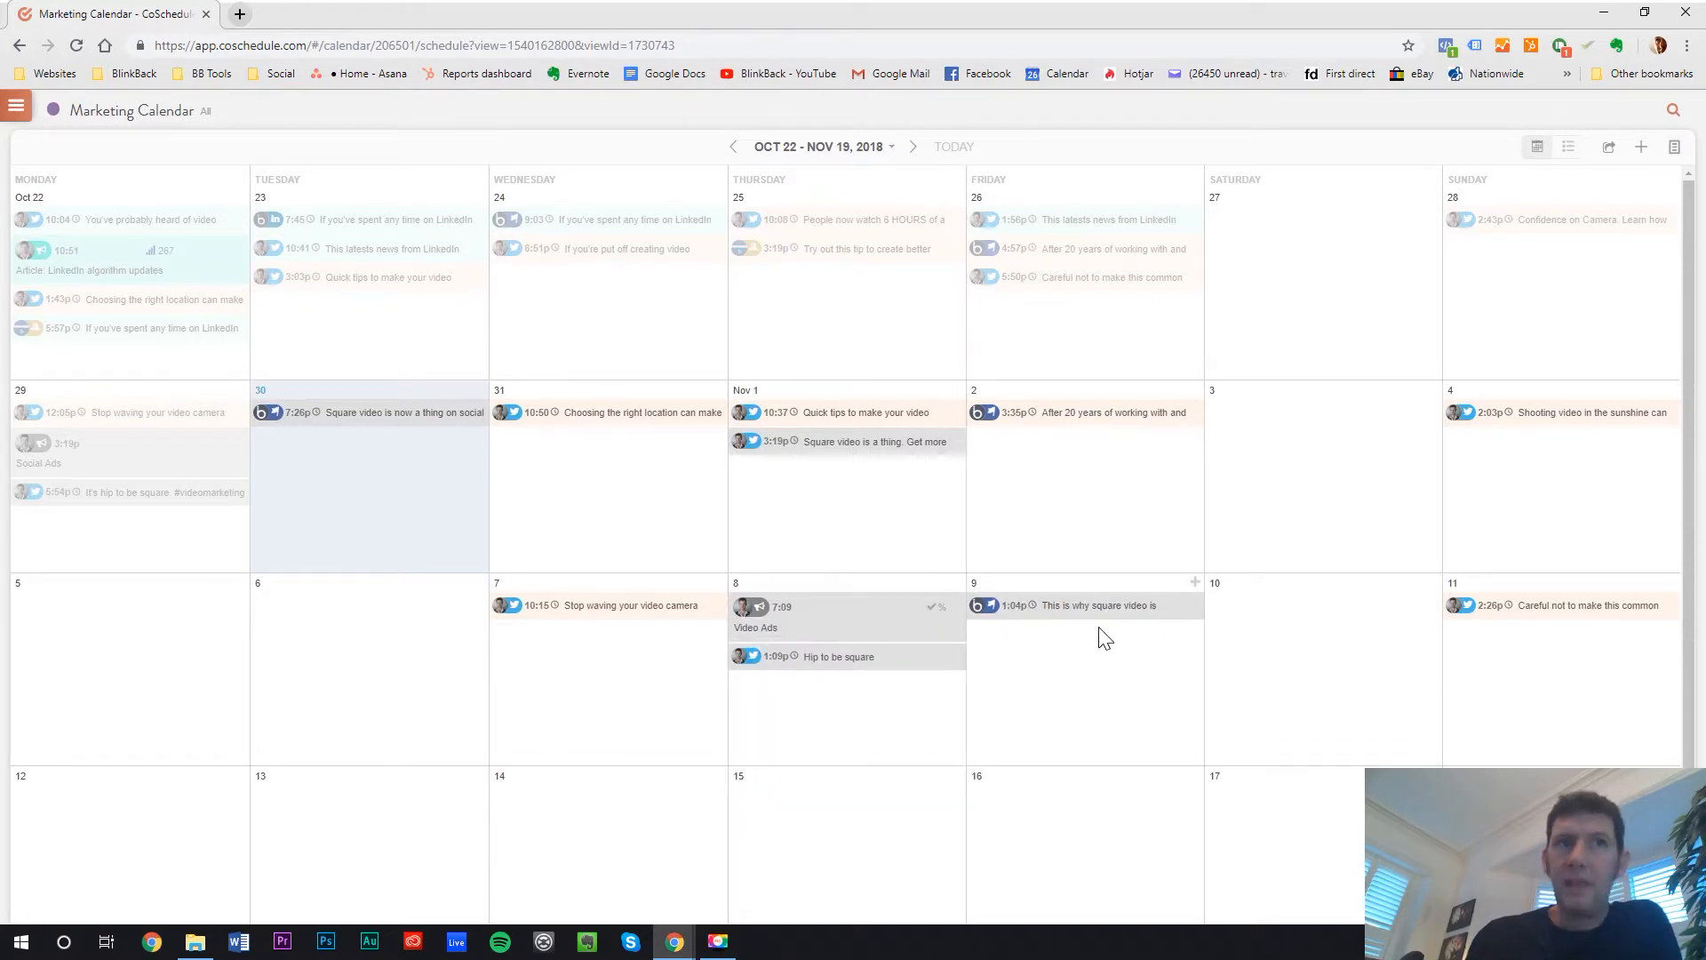
mouse_move(1080, 609)
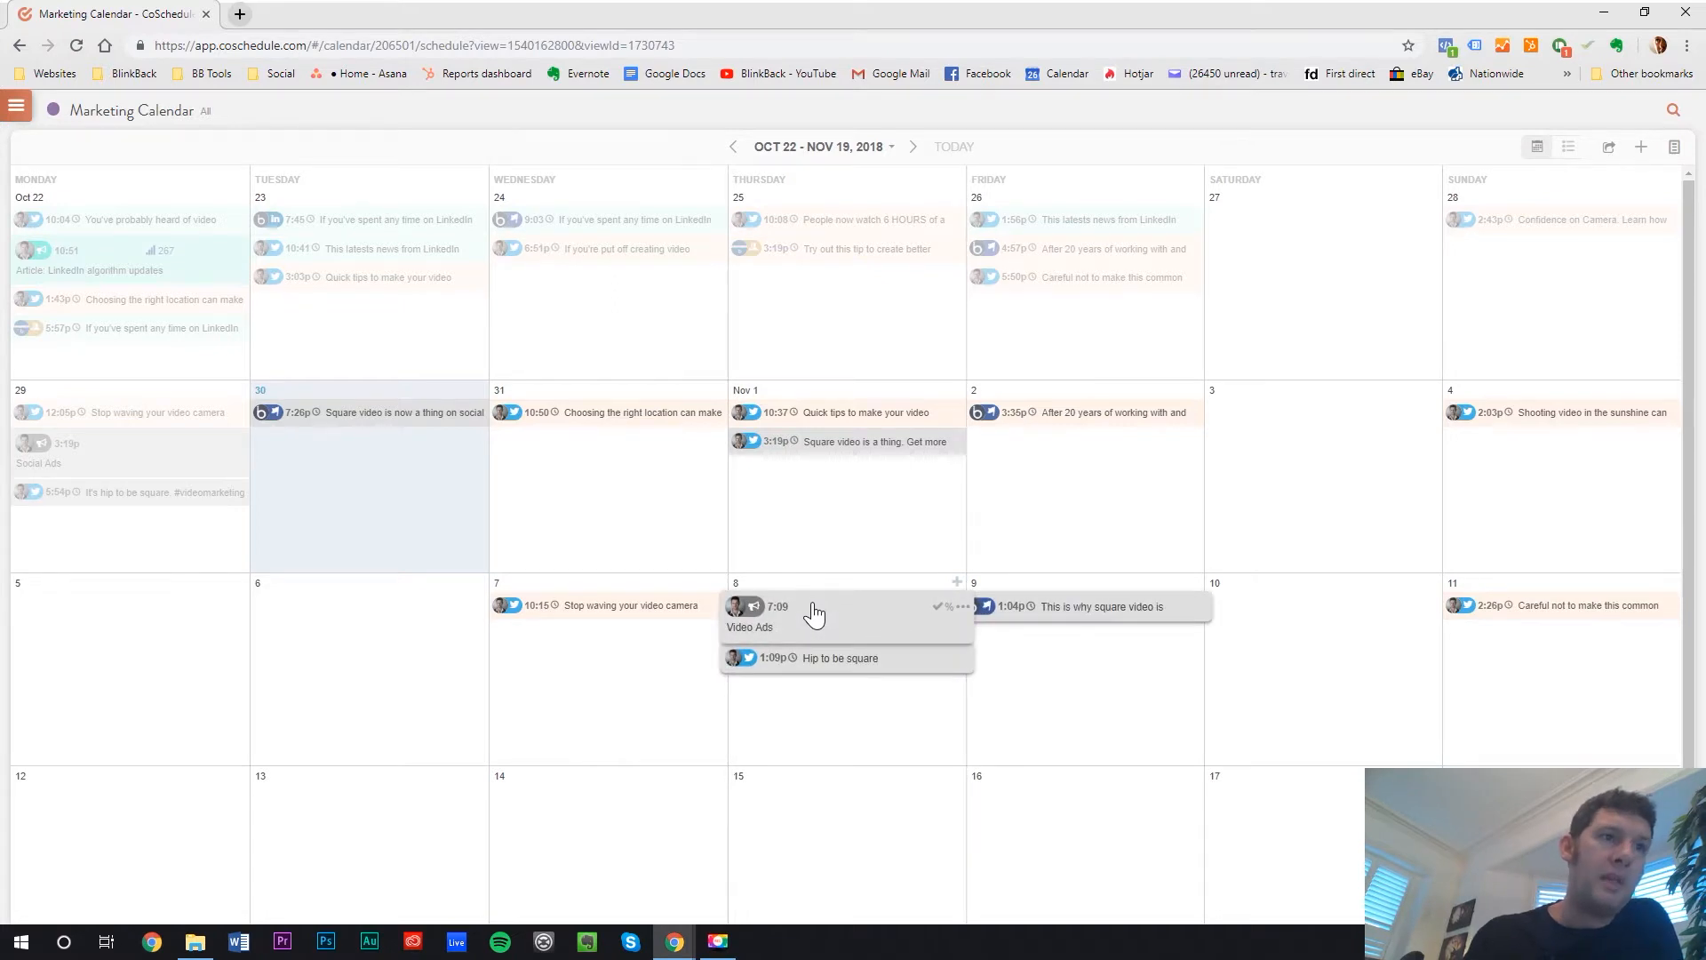
drag(813, 613, 1319, 605)
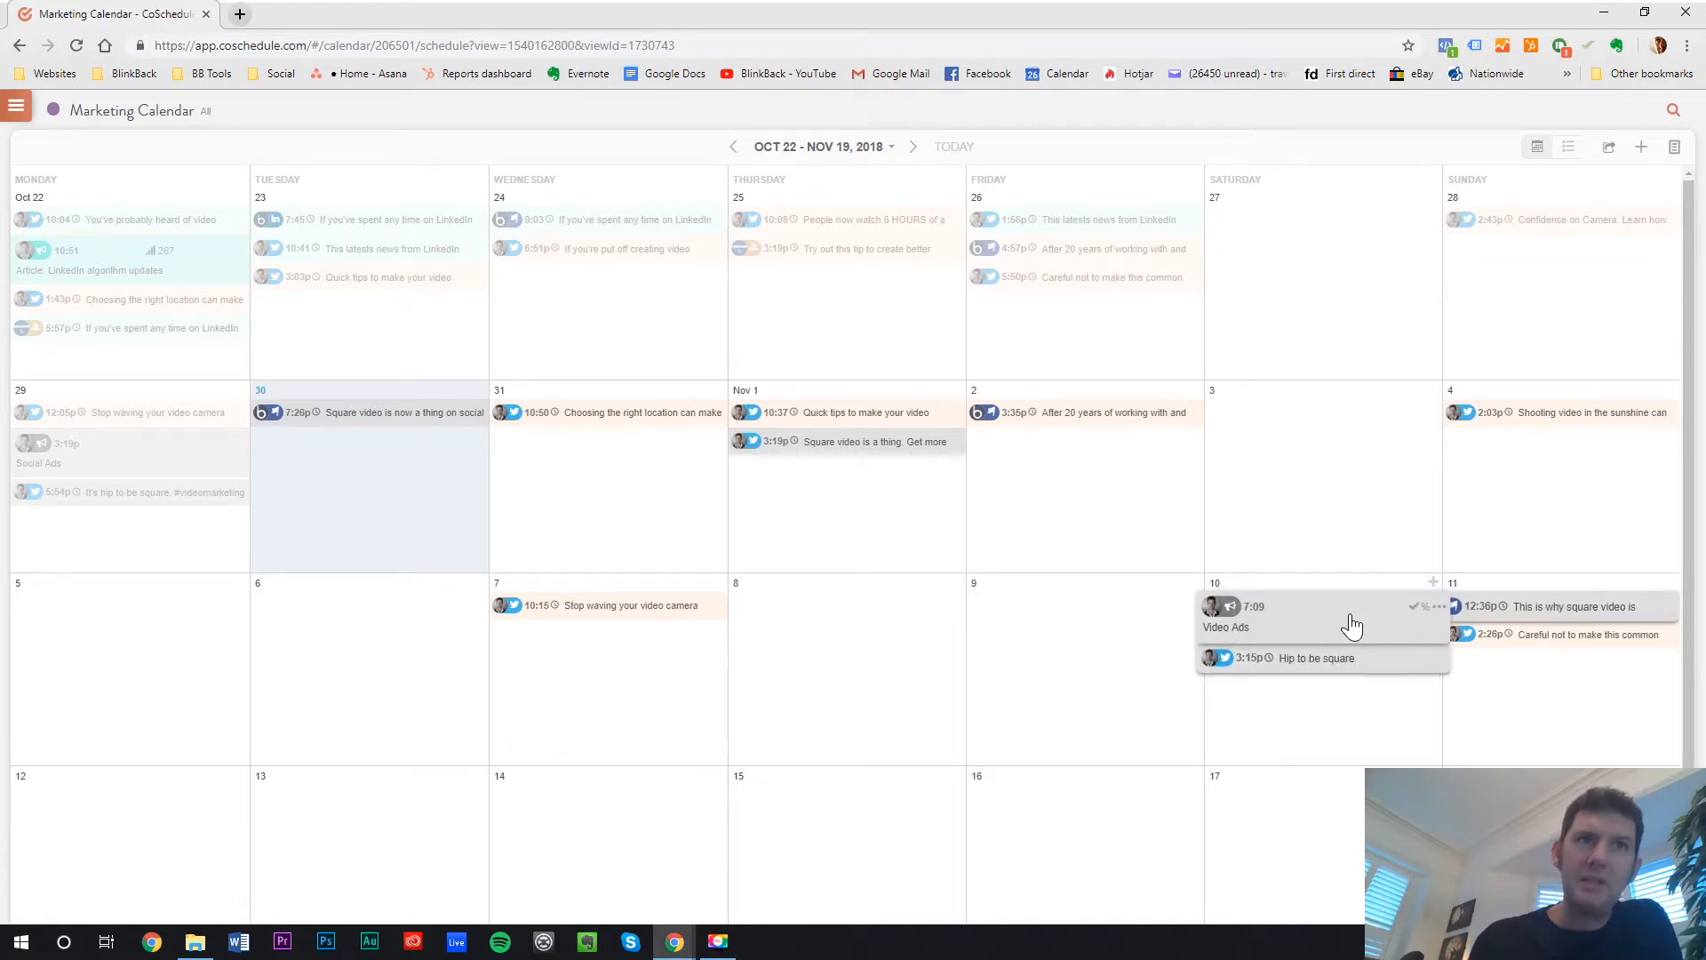
mouse_move(1299, 685)
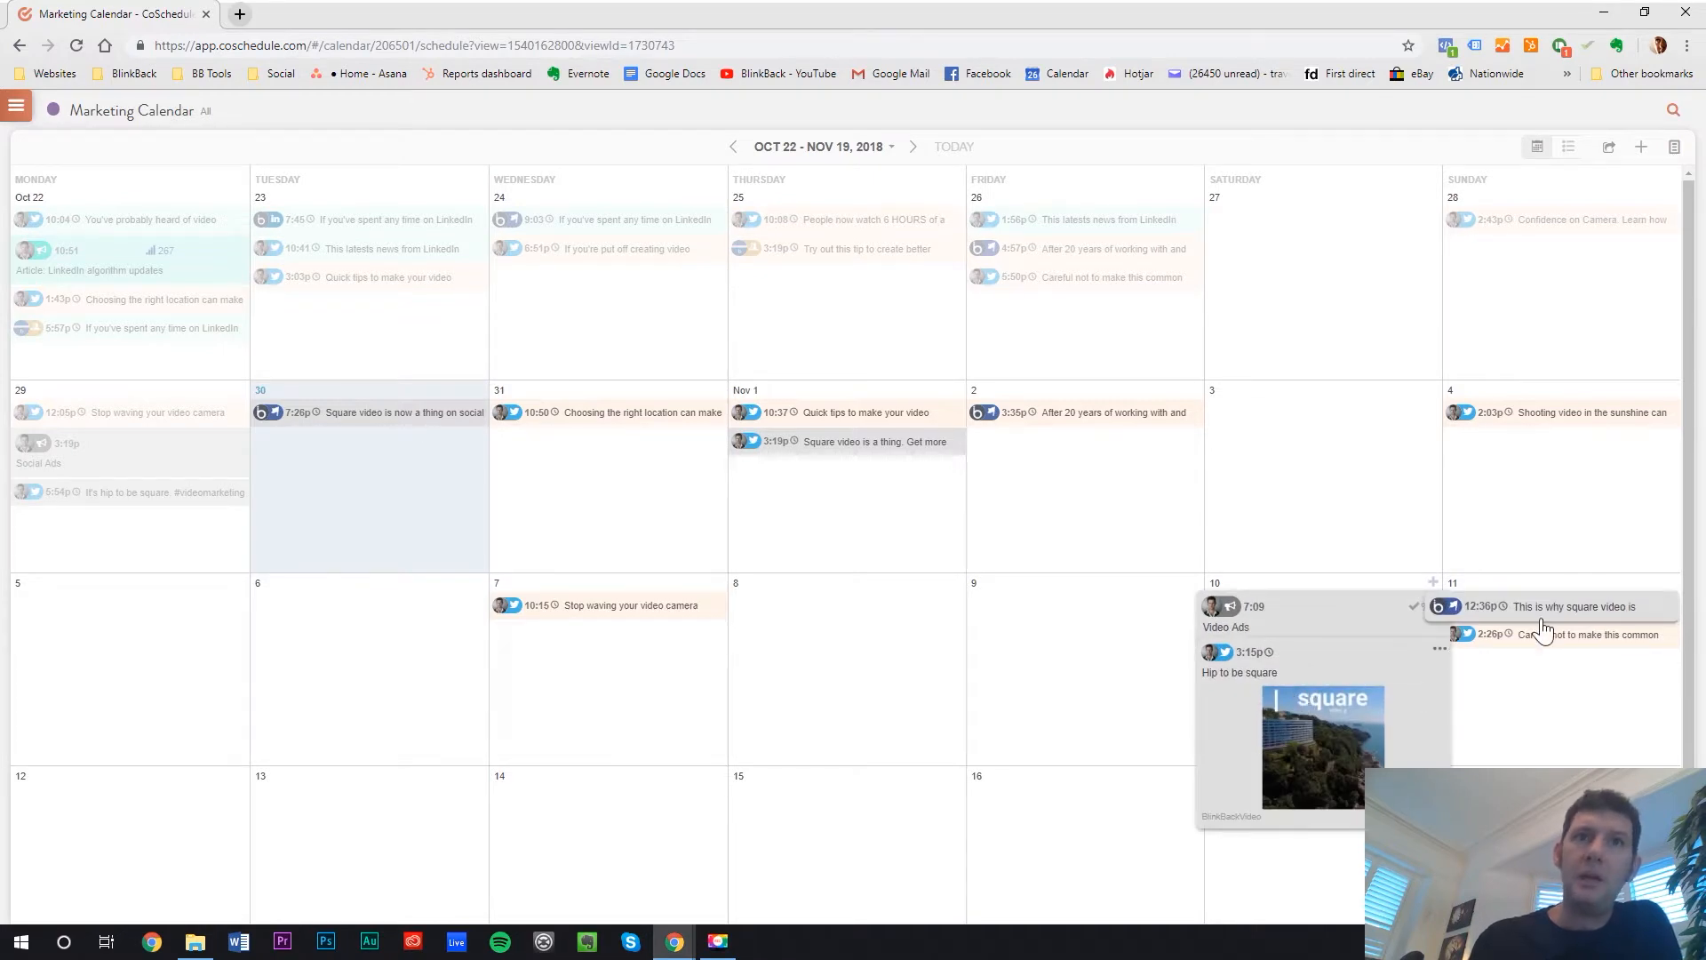
mouse_move(1557, 613)
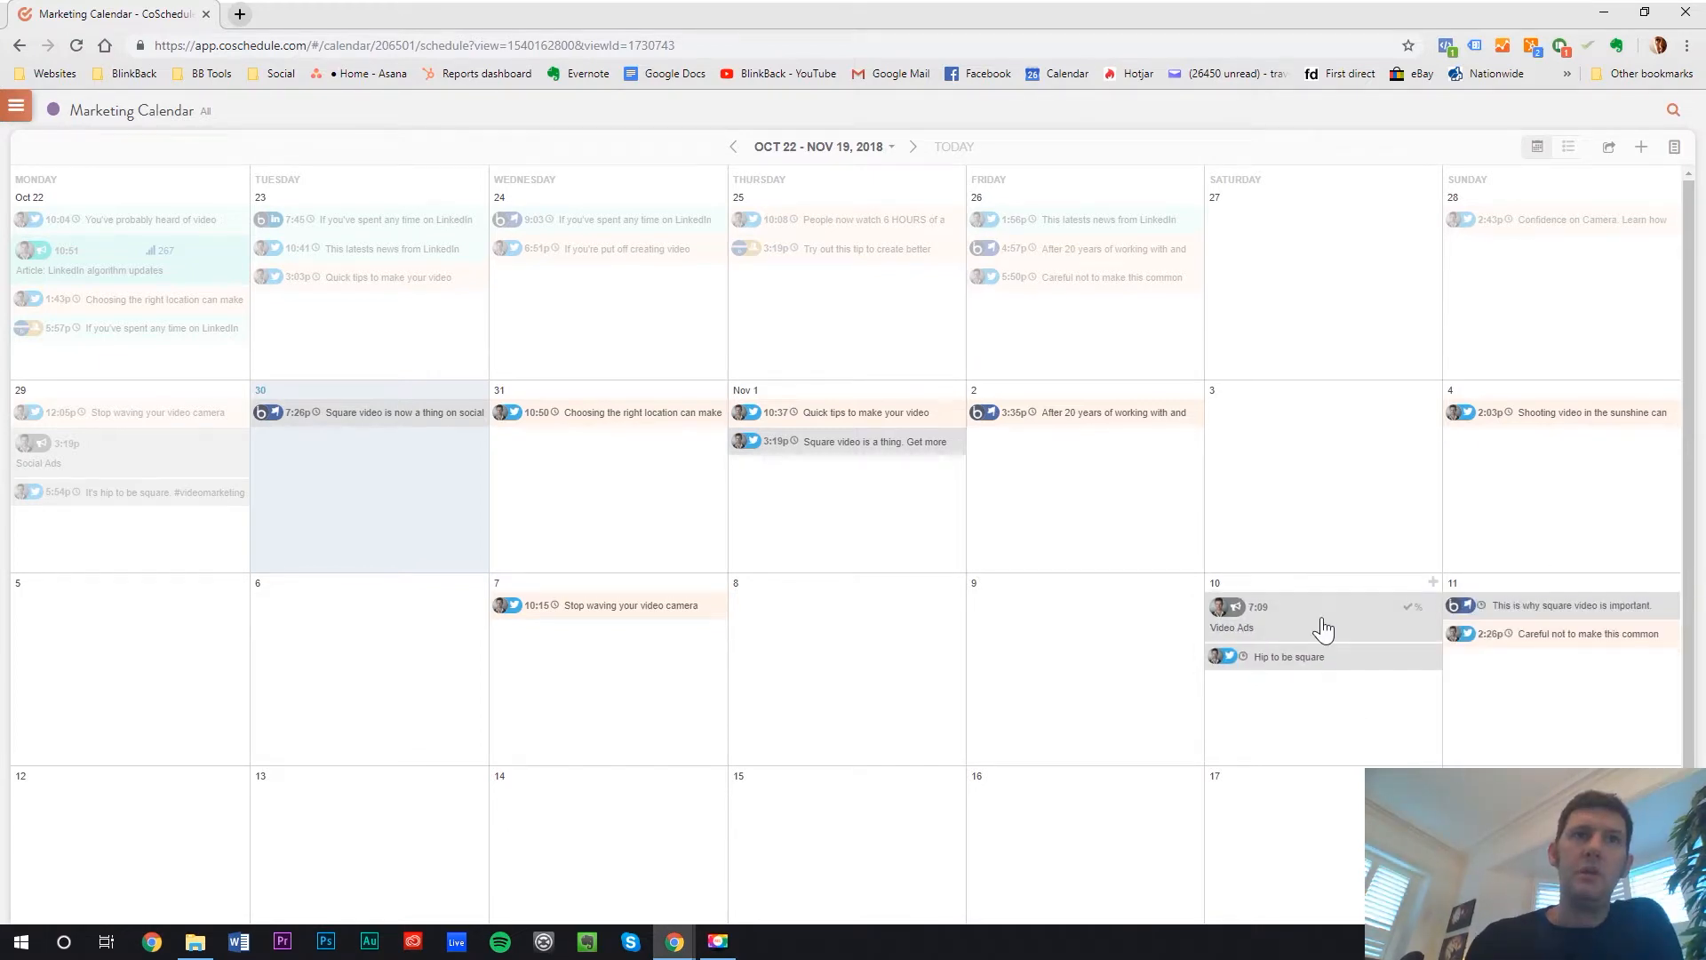
drag(1319, 615, 865, 620)
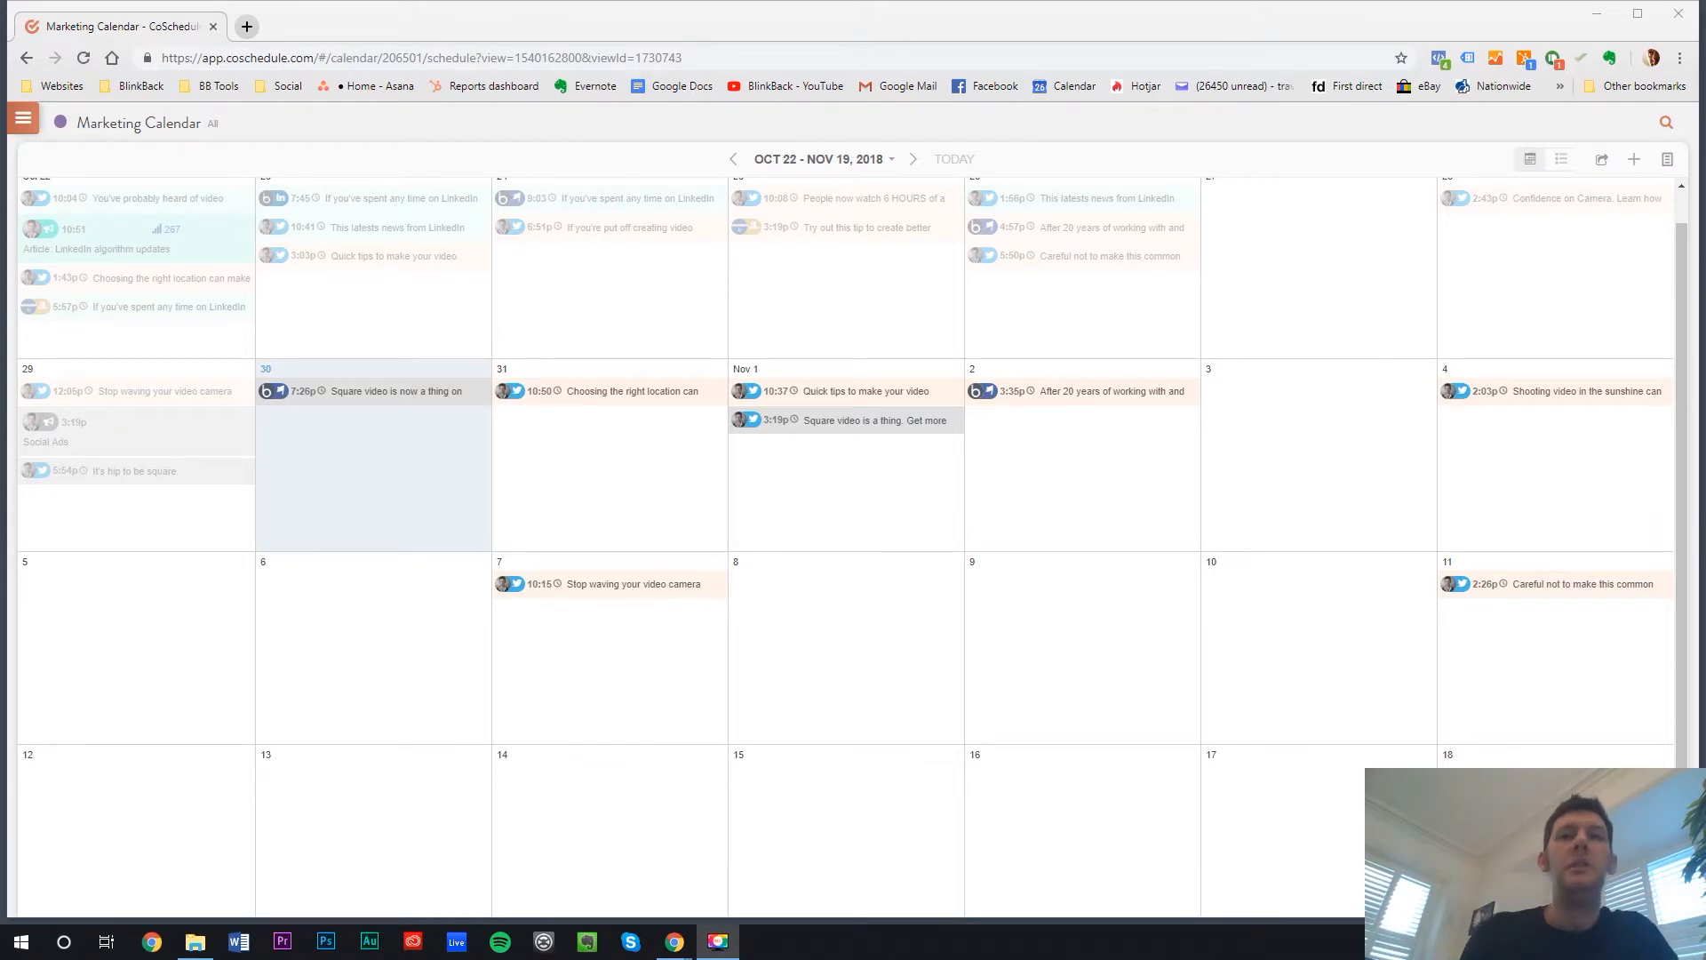
click(23, 118)
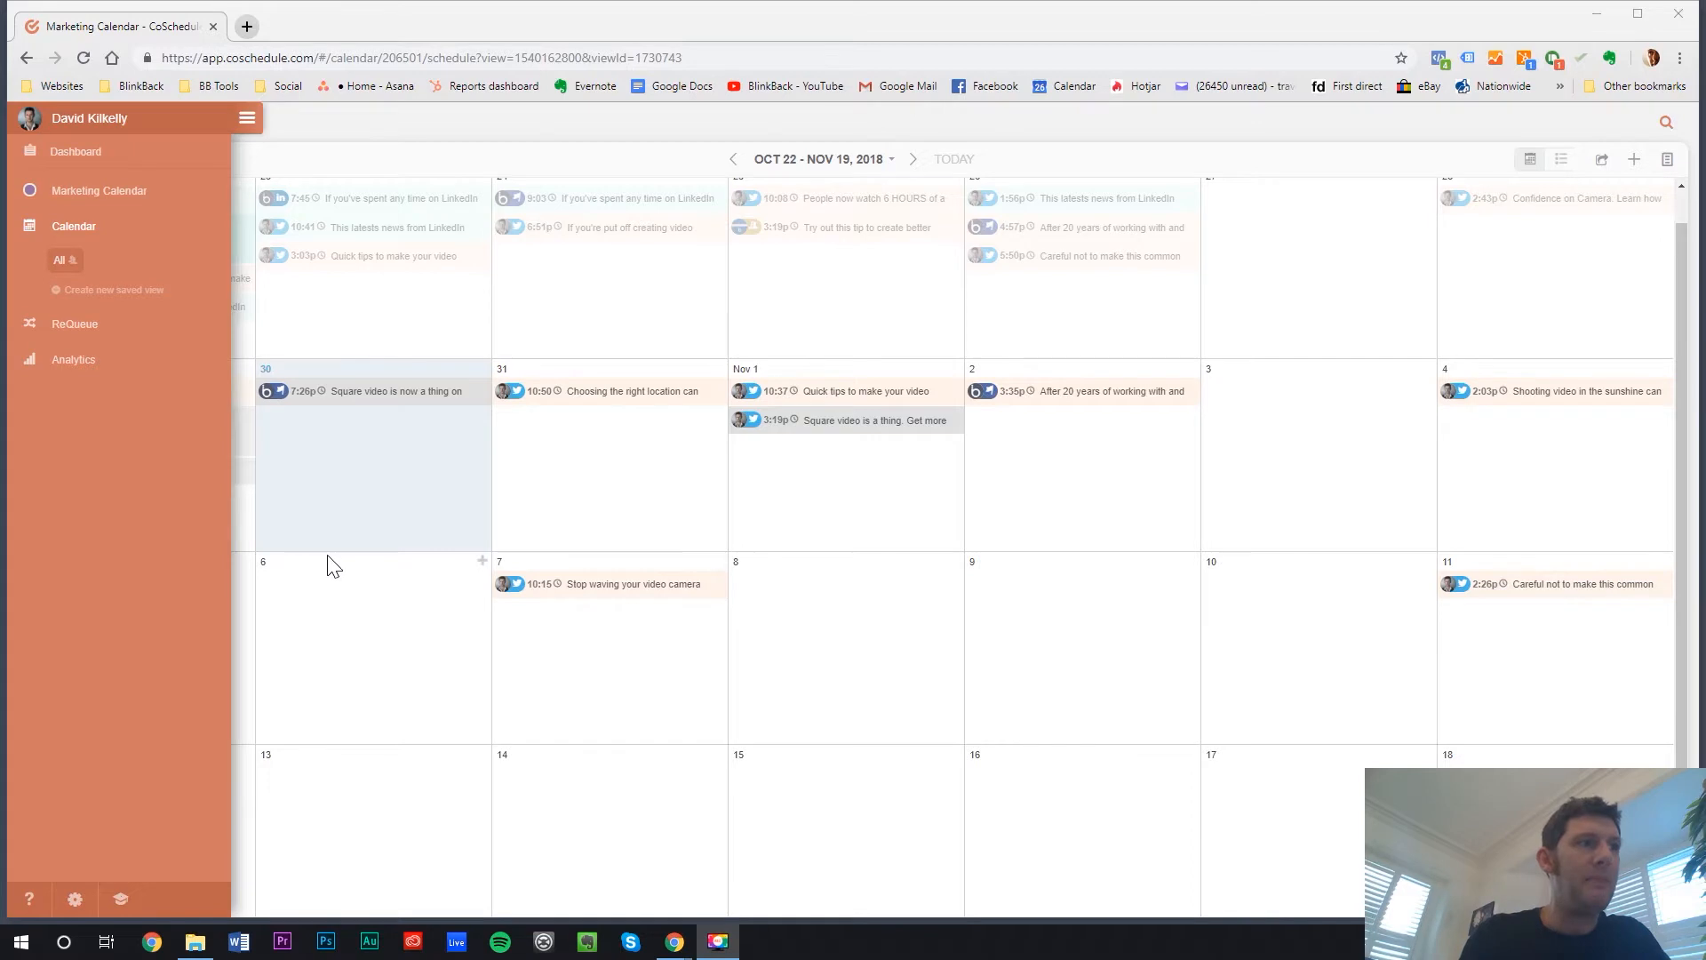
click(296, 610)
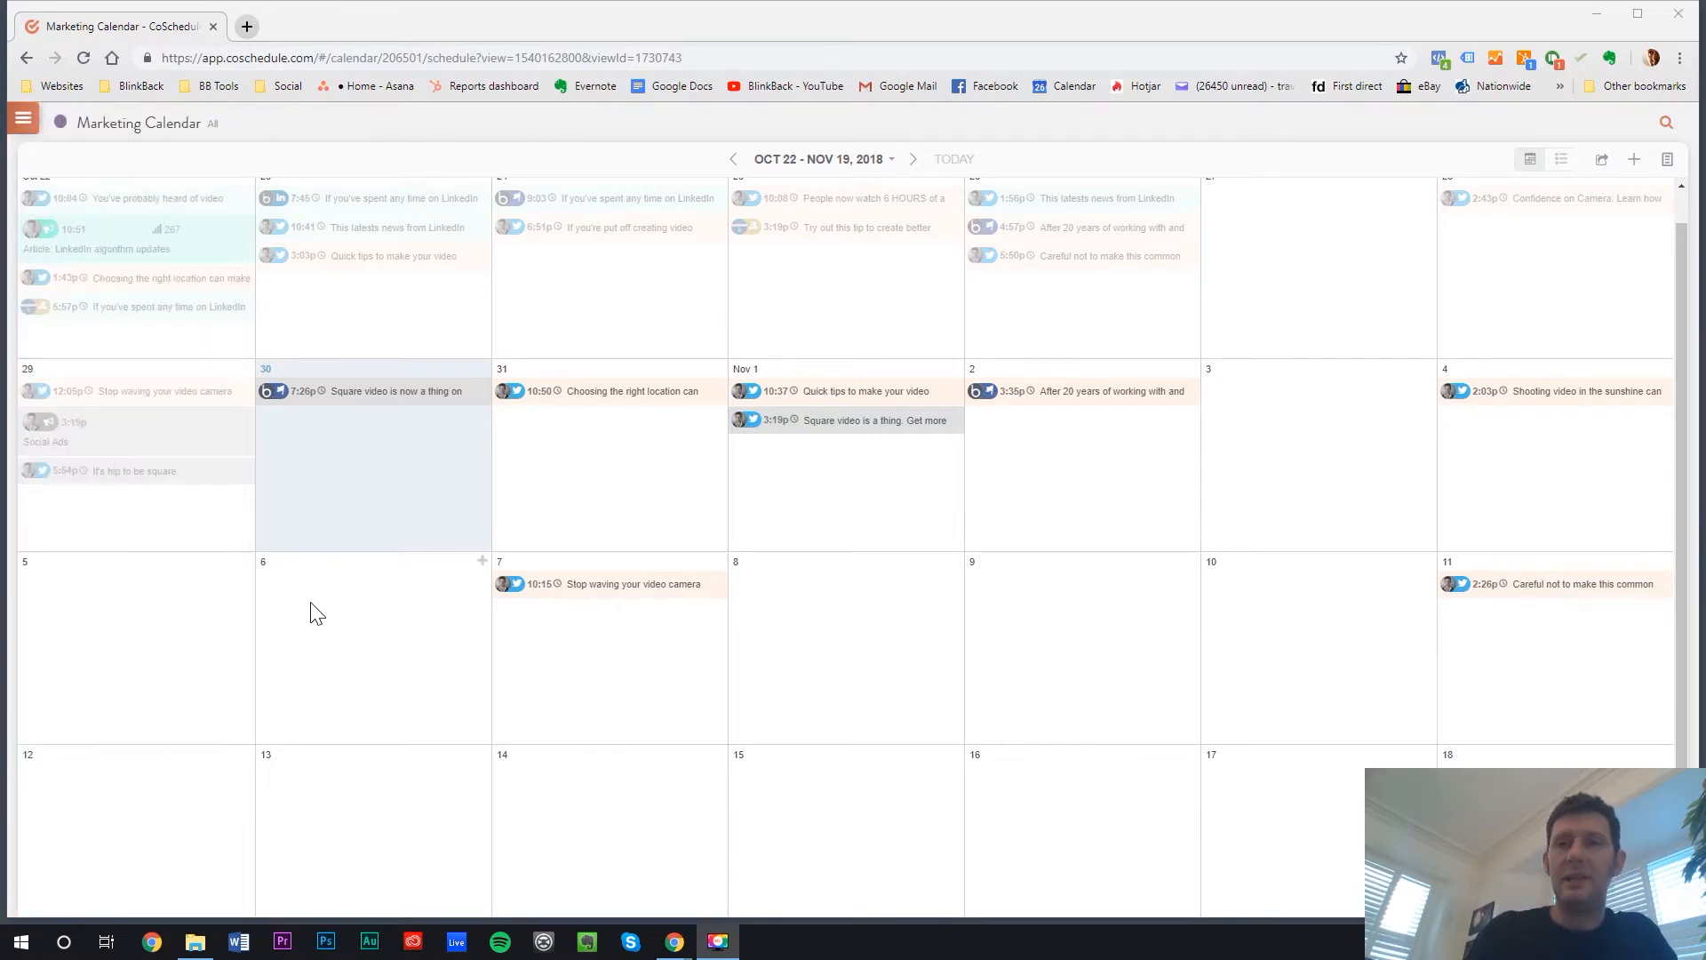
Create a new social campaign titled "Video blast" on November 8 in the calendar
click(953, 564)
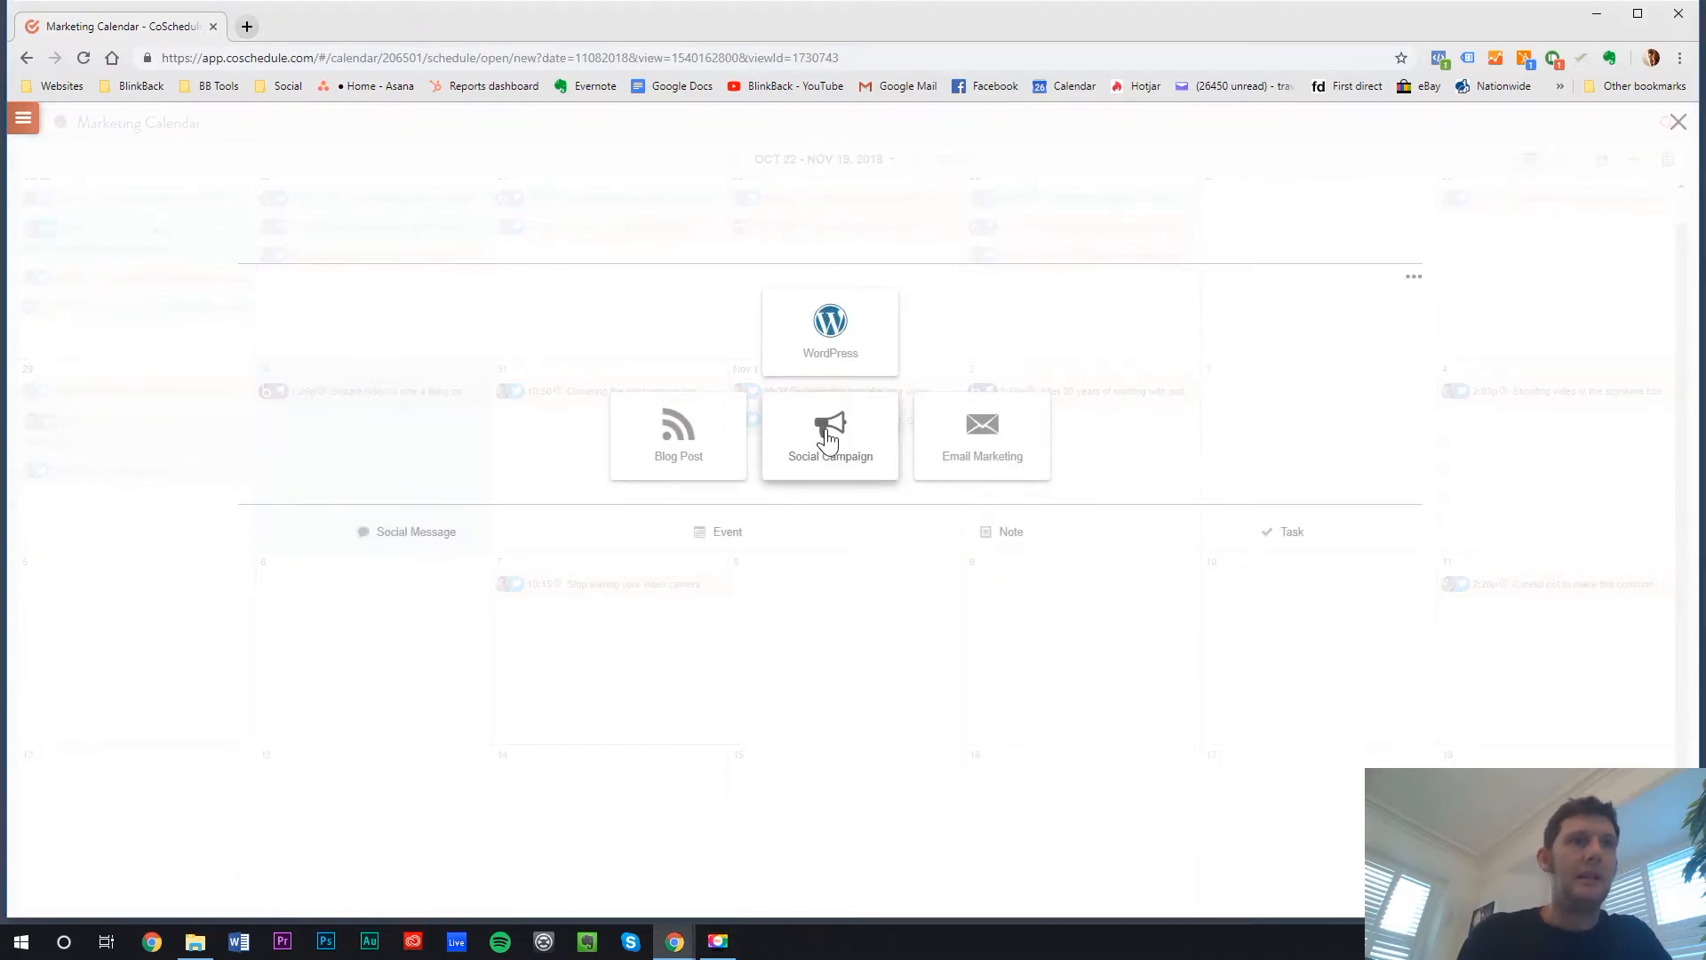
click(827, 437)
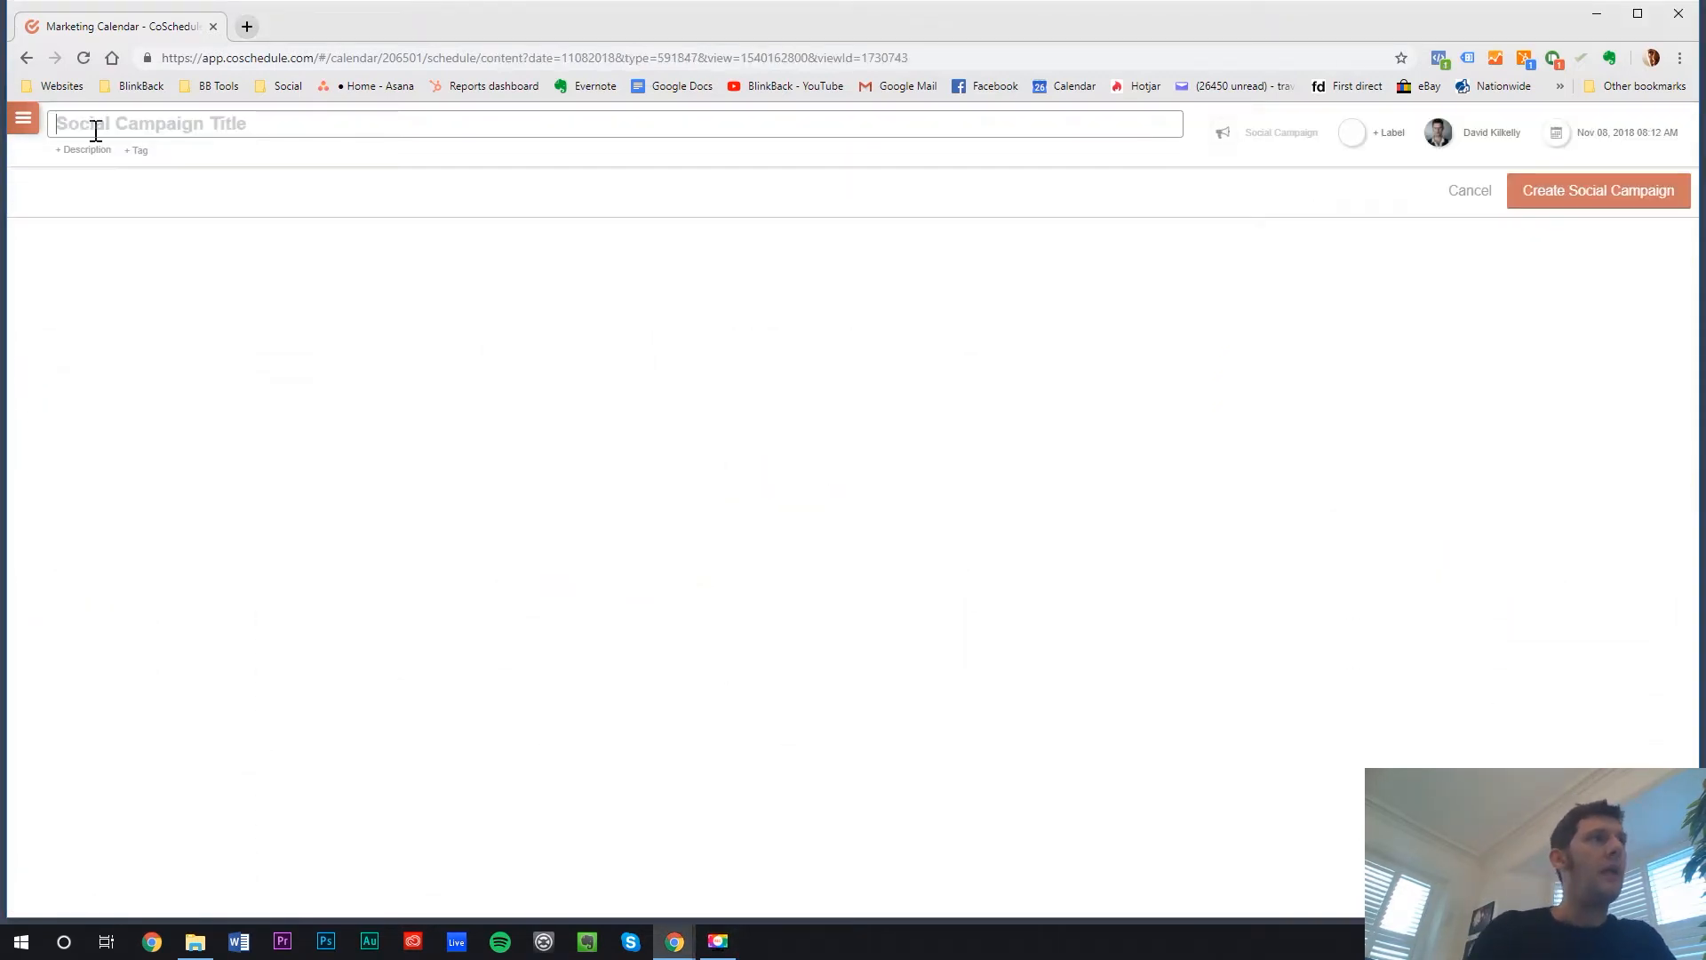
click(23, 117)
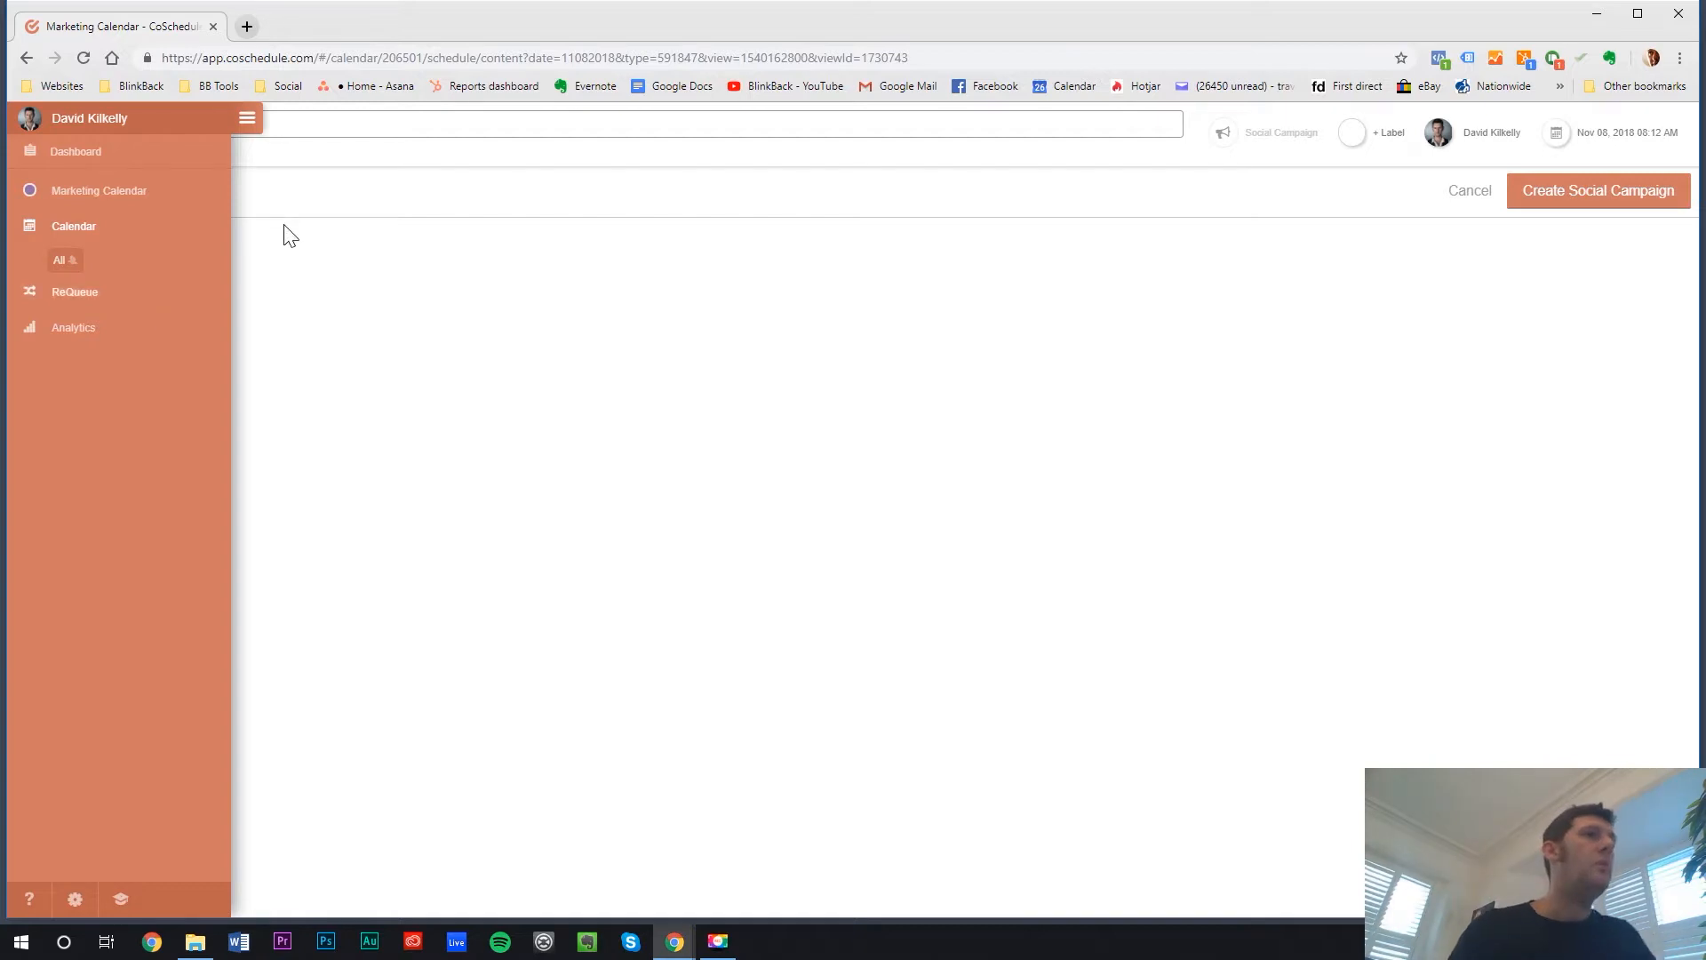
click(284, 123)
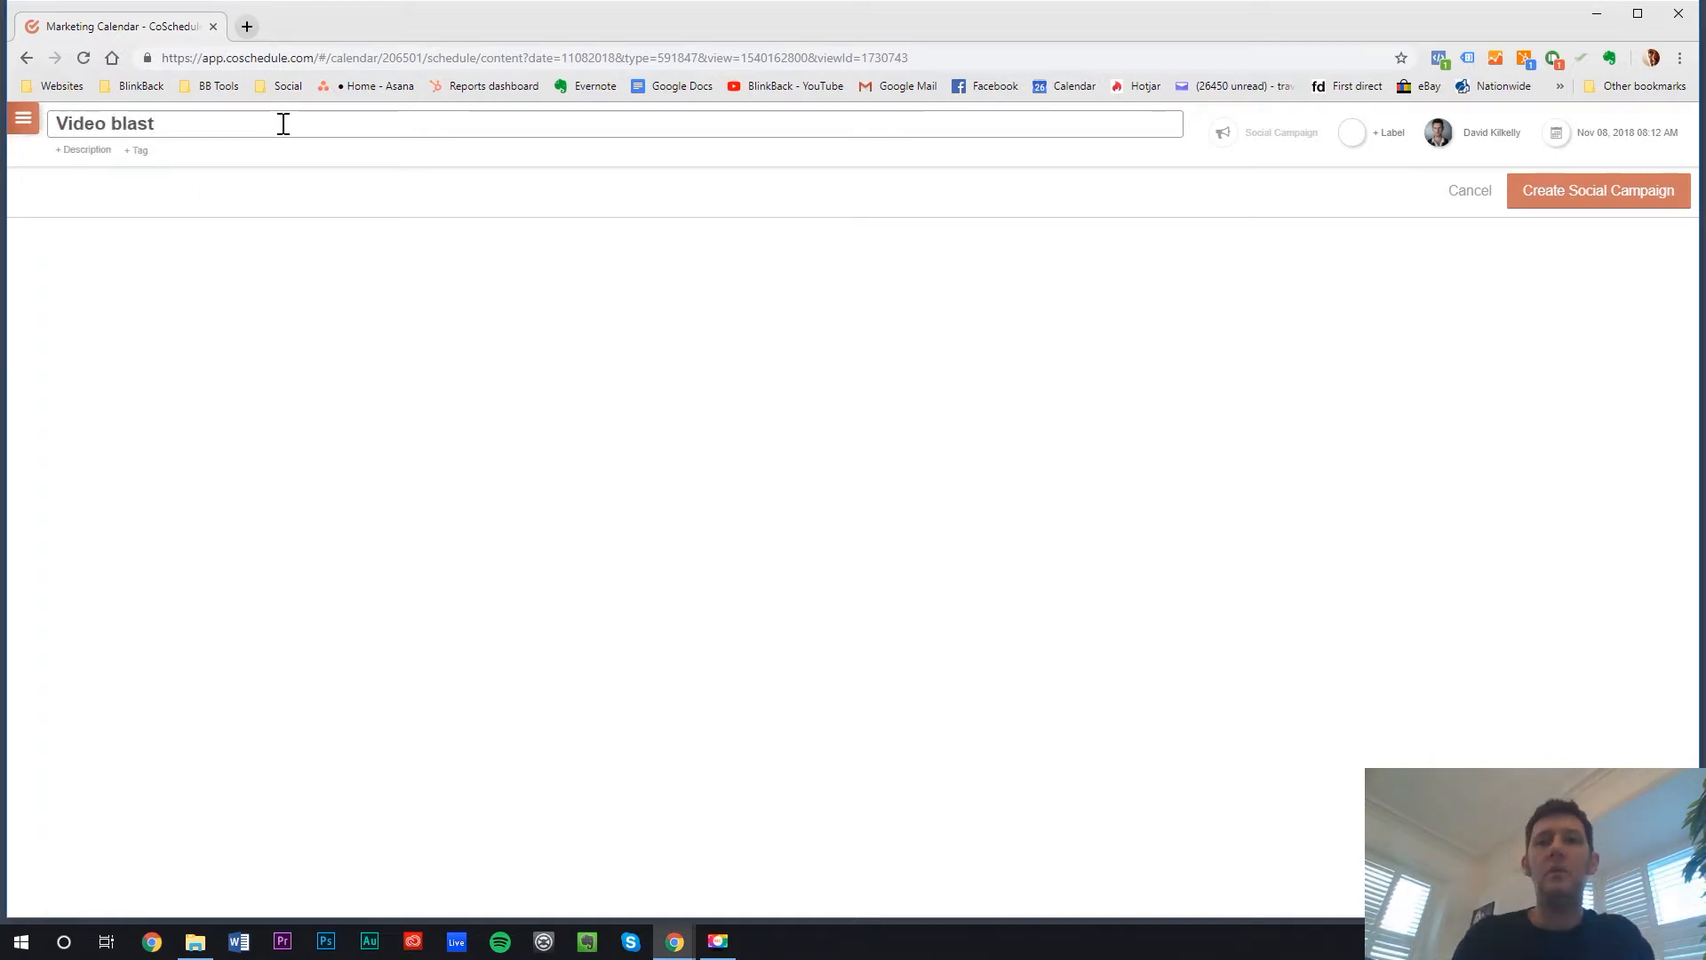
click(1643, 193)
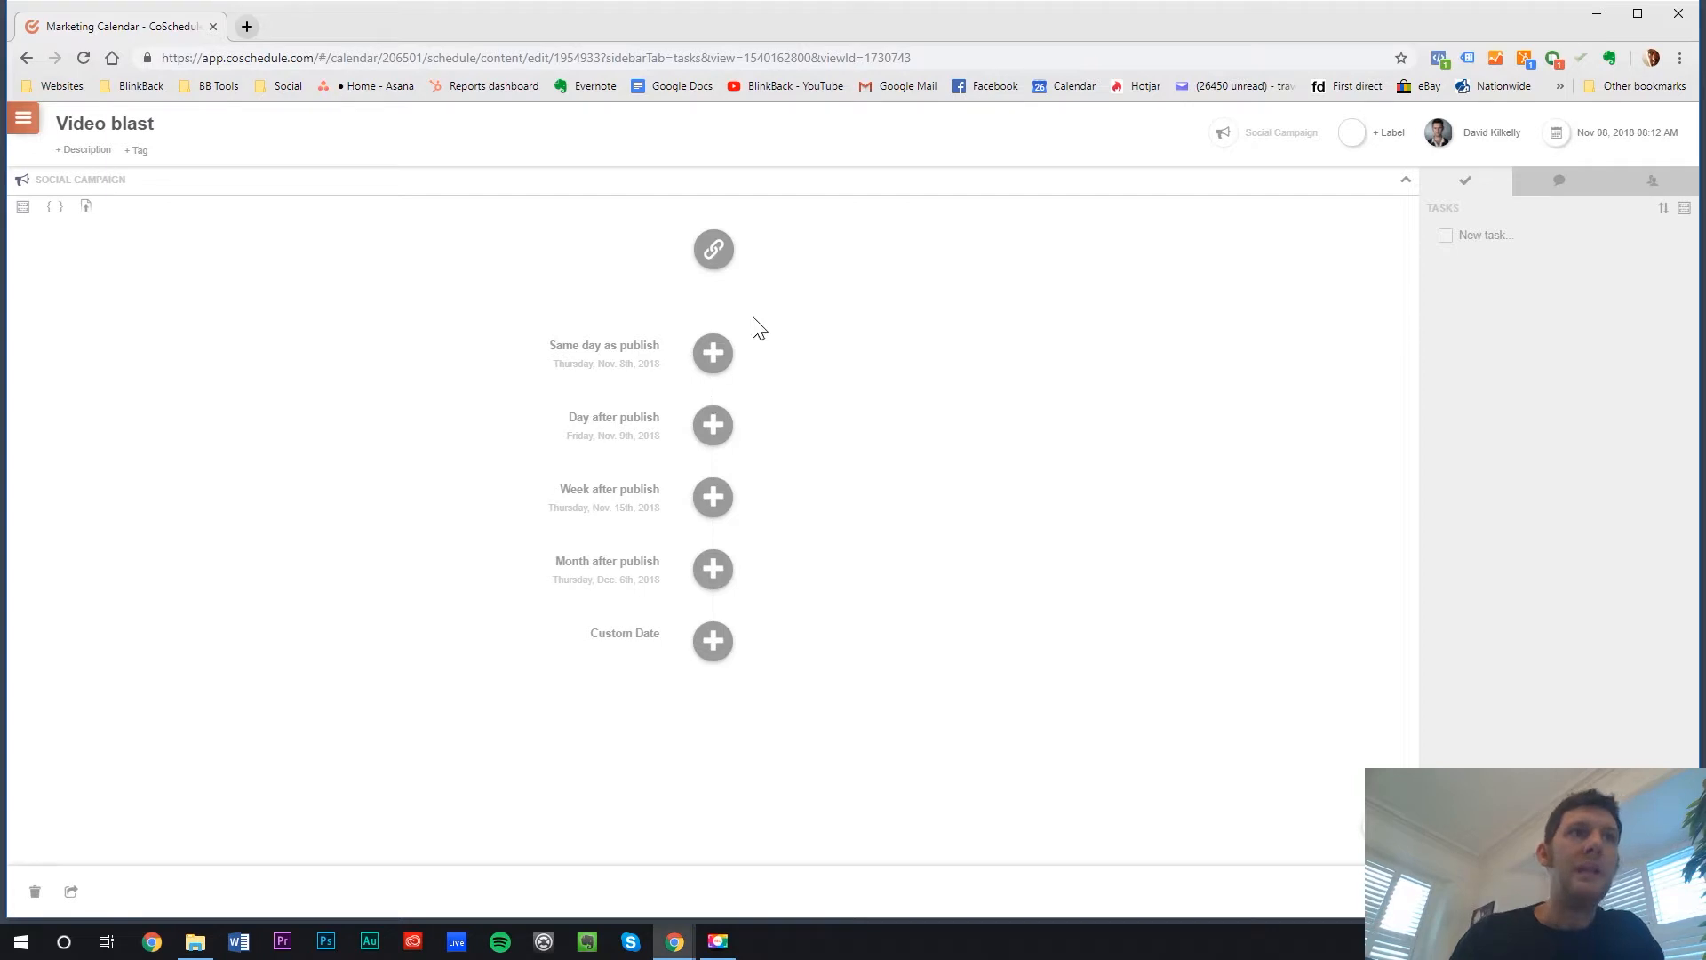
Start a same-day-as-publish message in the Video blast campaign, using the BlinkBackVideo Twitter profile
click(713, 354)
click(610, 420)
click(637, 427)
click(638, 433)
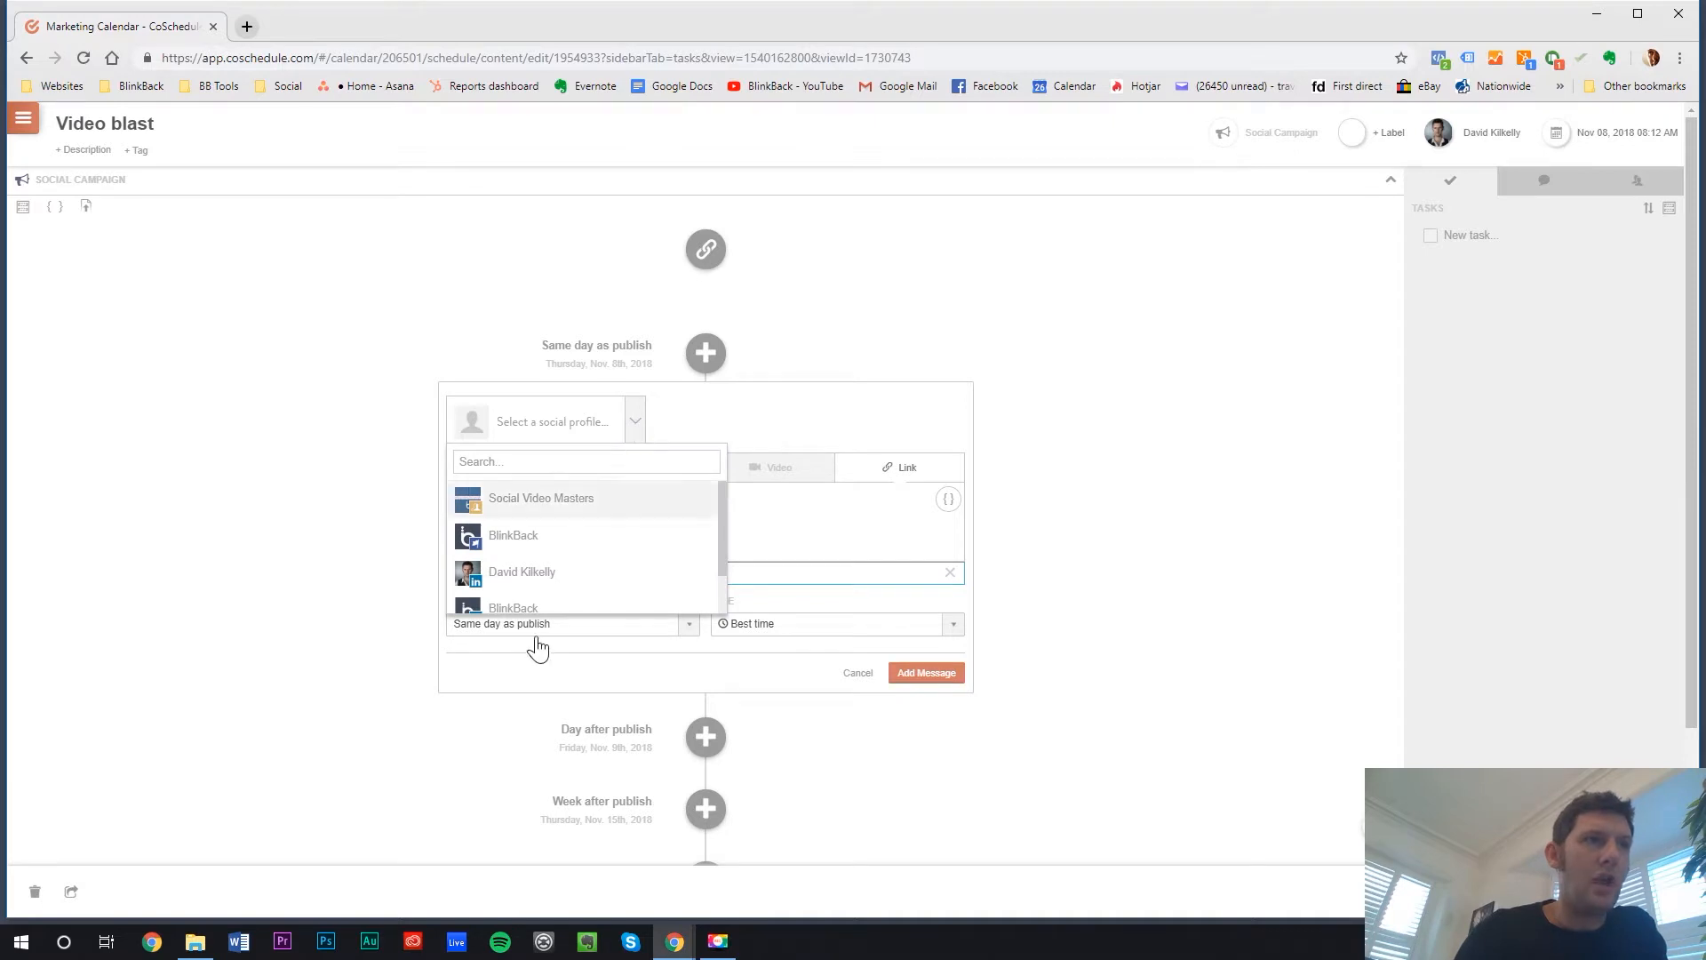
mouse_move(638, 426)
scroll(546, 570, down, 1)
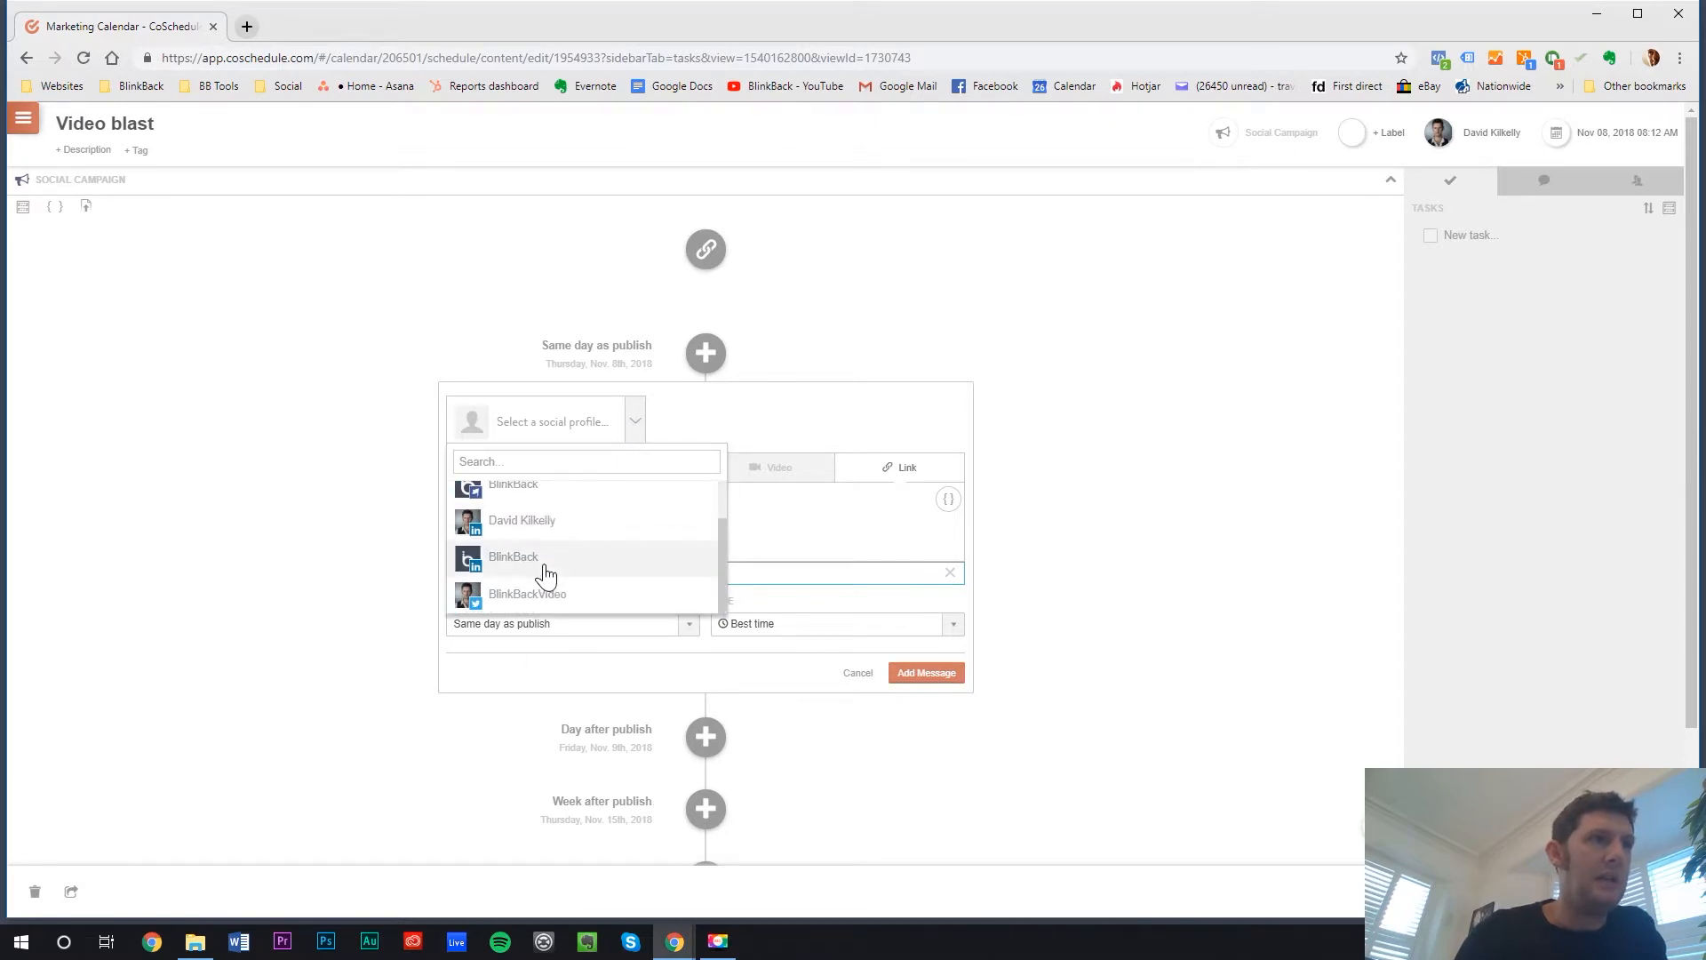
click(533, 600)
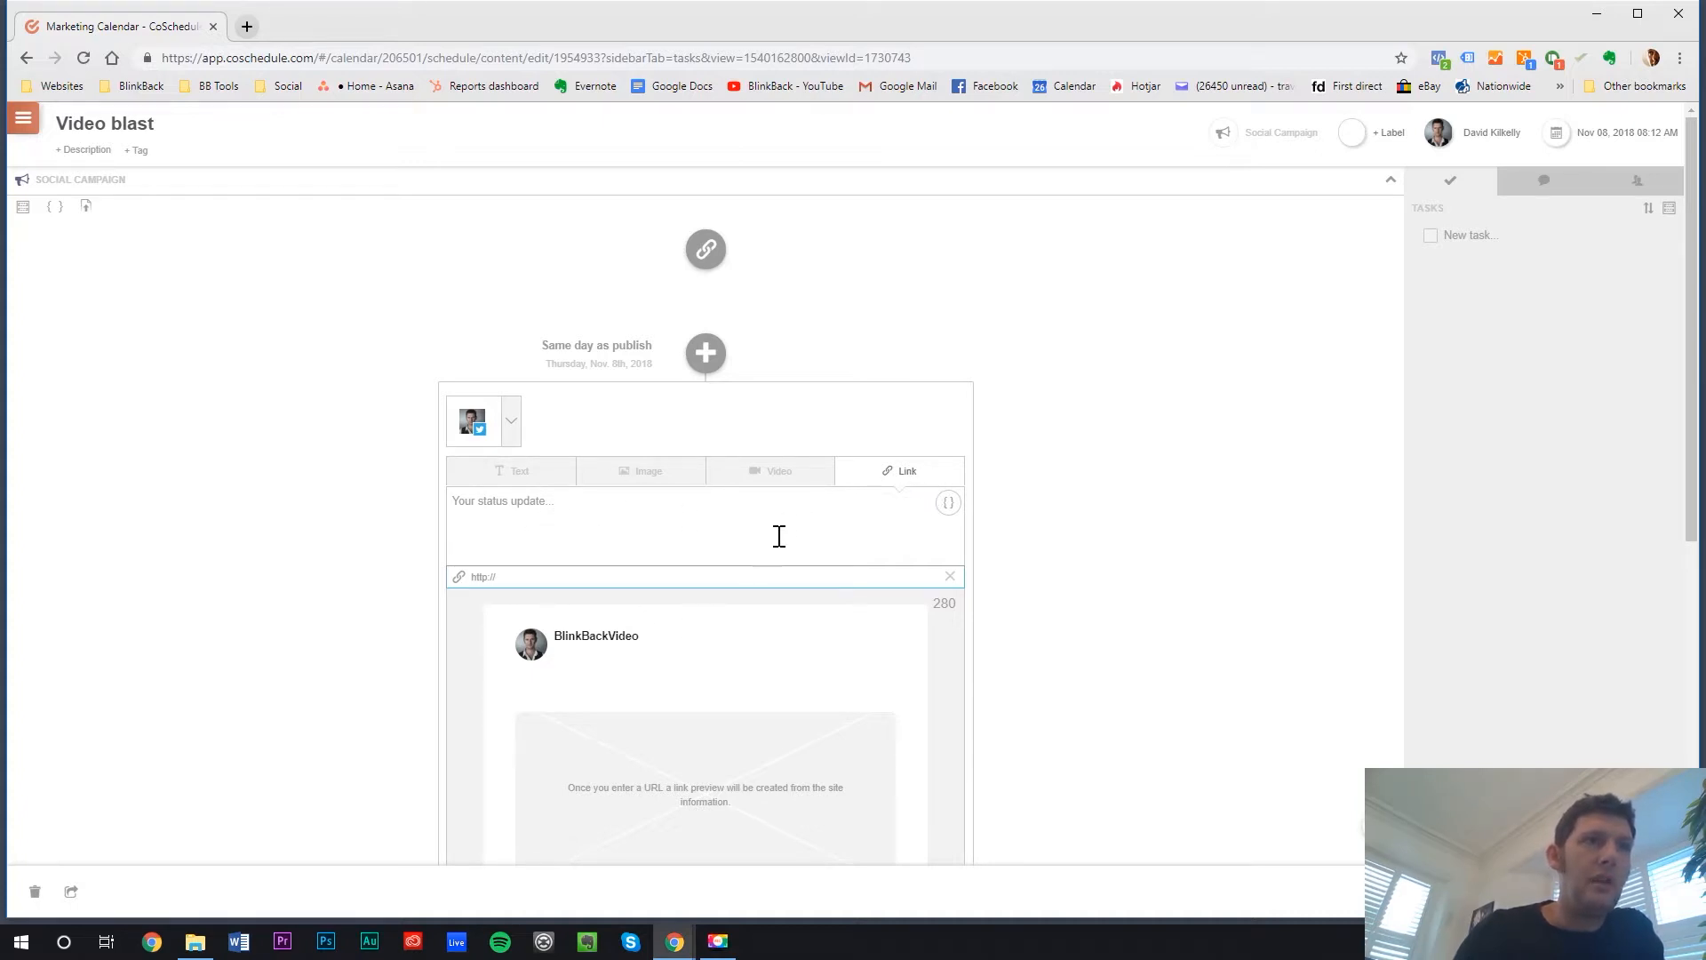
Make the same-day Twitter message a video post
click(760, 478)
scroll(793, 631, down, 1)
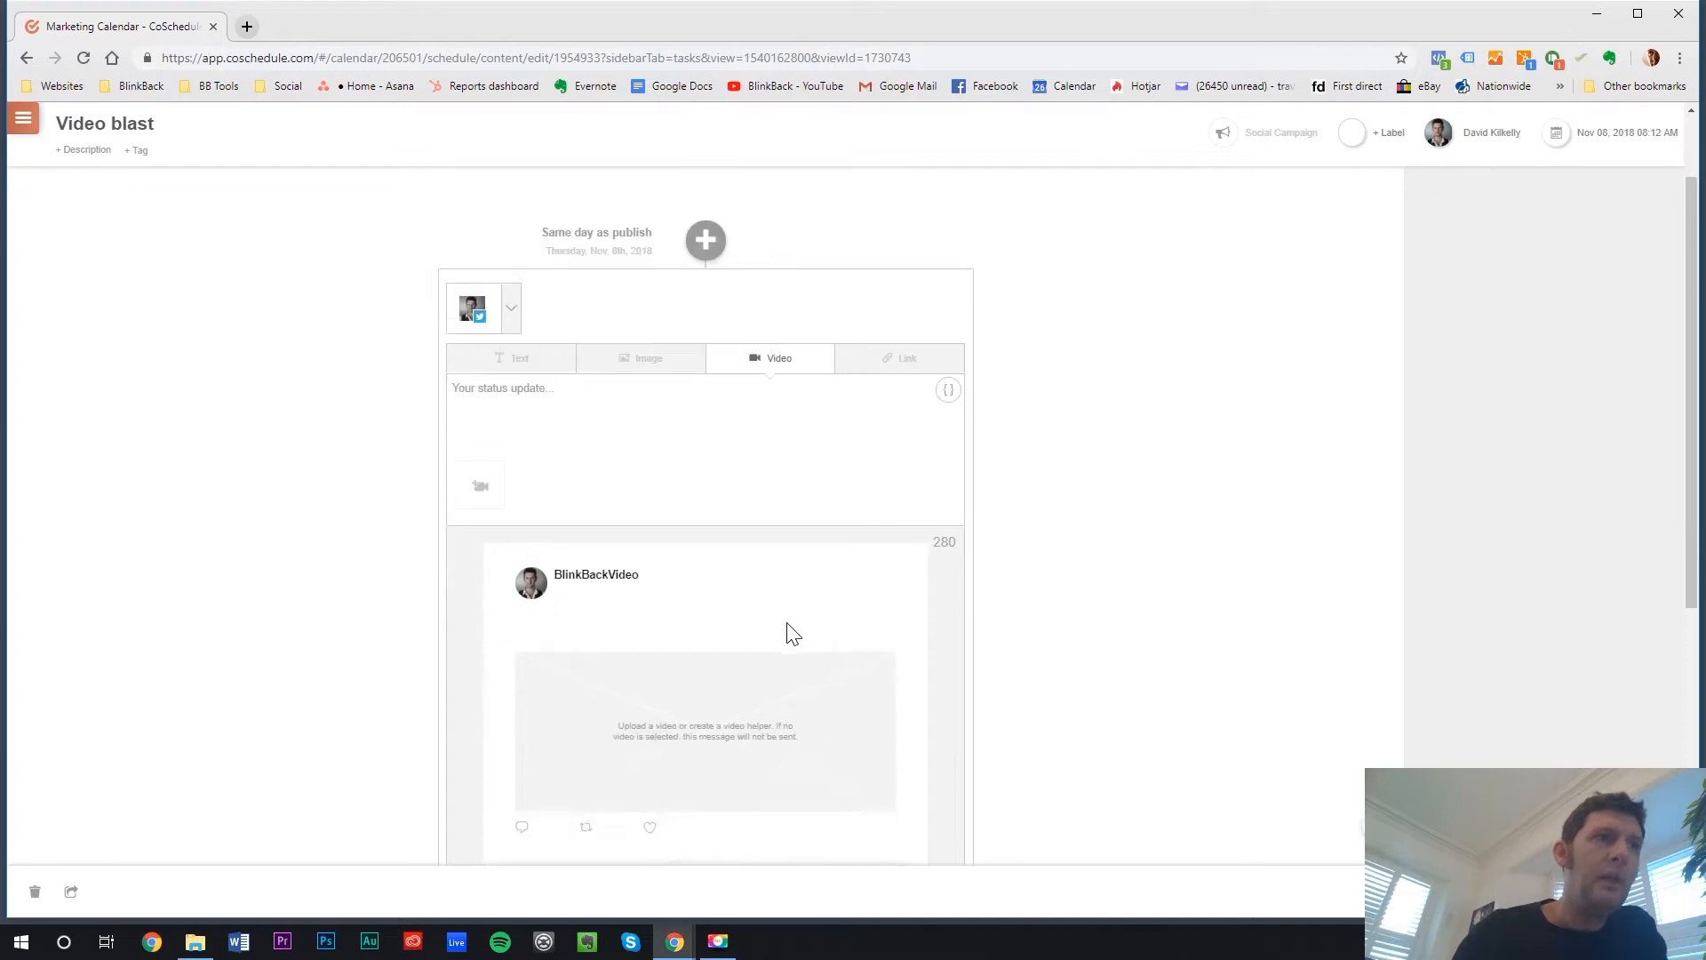
scroll(794, 633, down, 1)
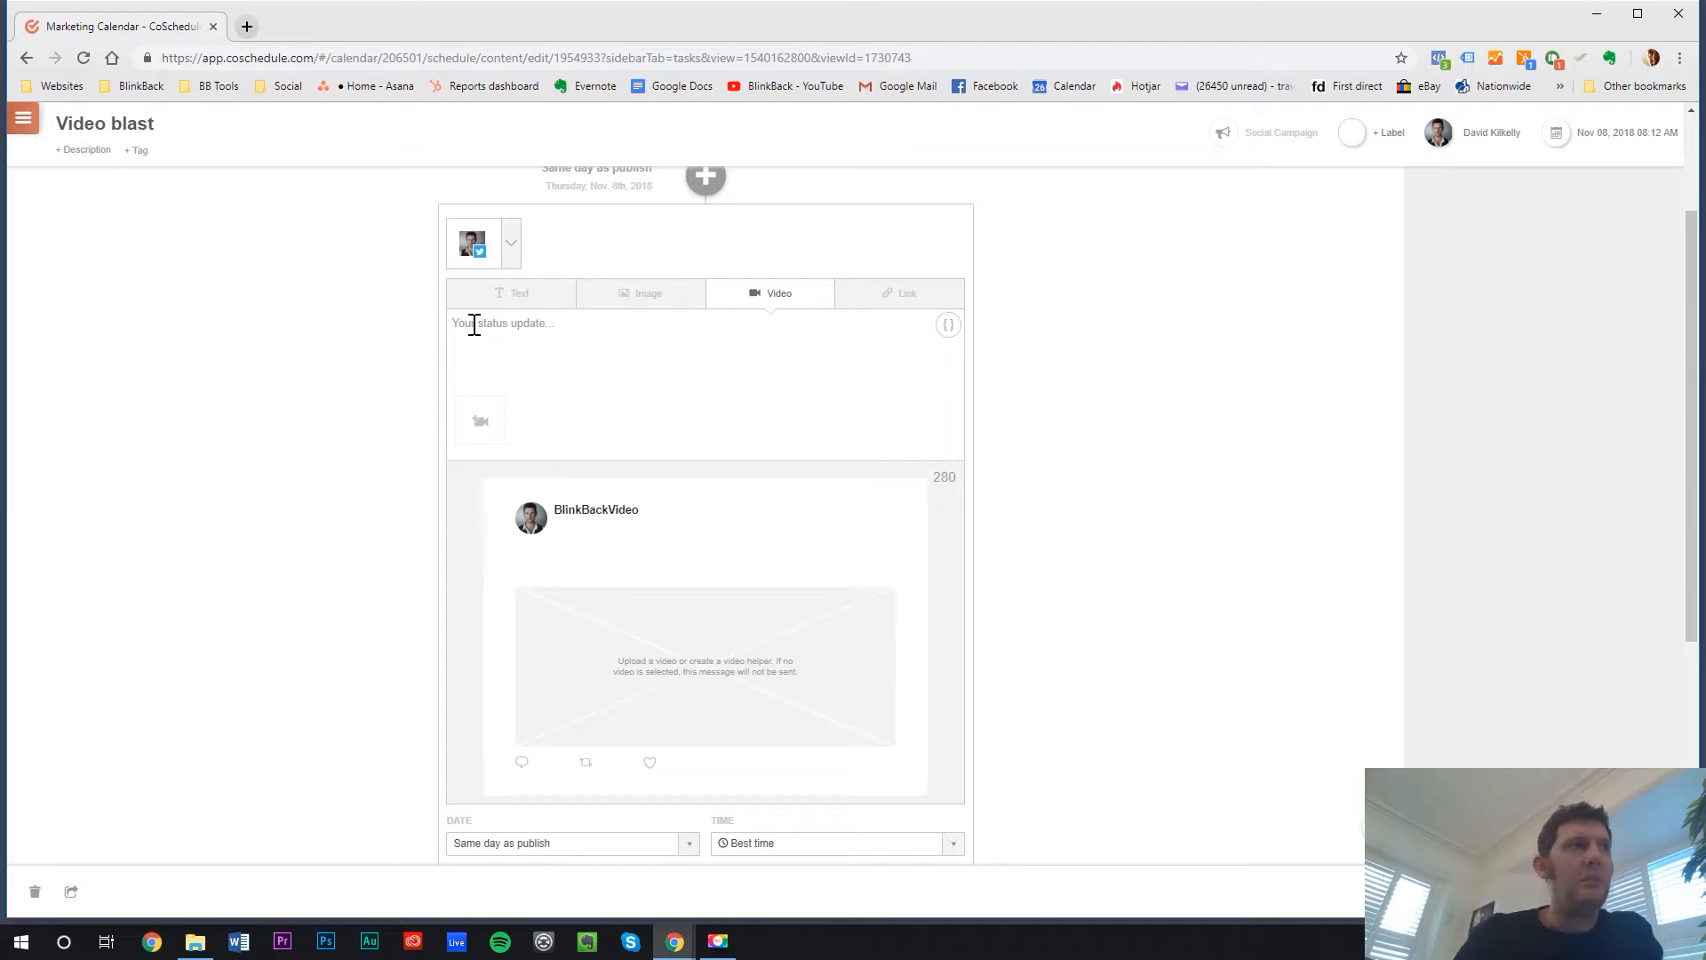
Show the campaign's social helpers and create a new helper named "Twitter 1" without content
mouse_move(12, 206)
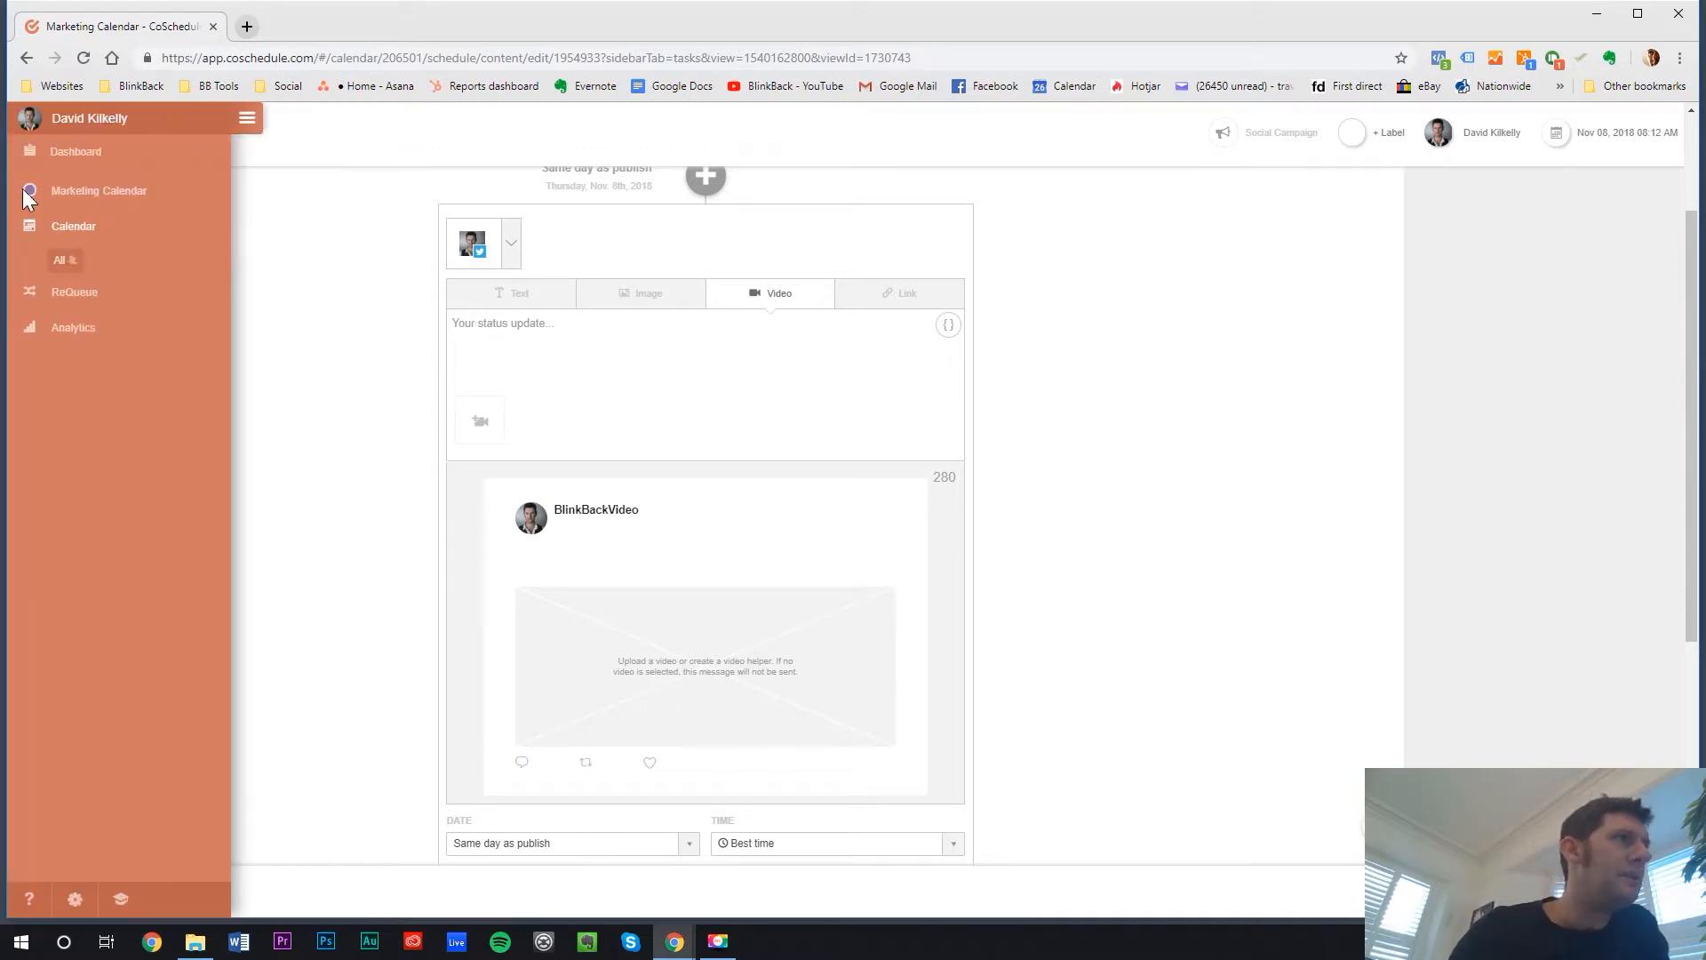
scroll(335, 350, up, 3)
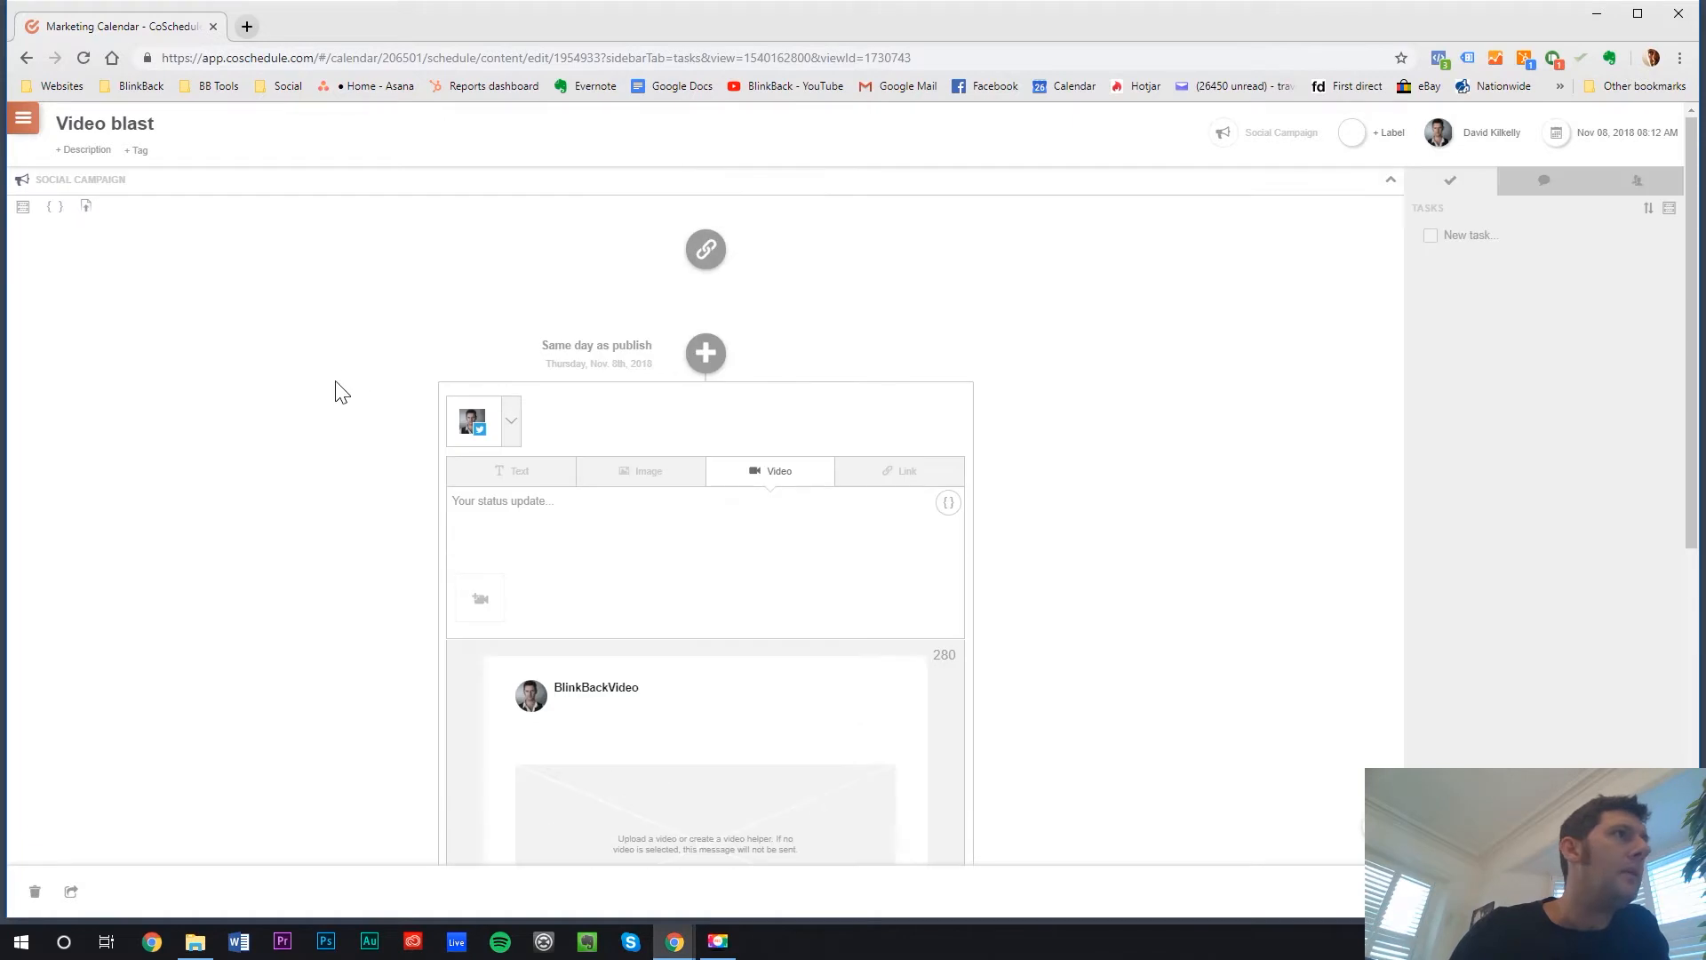
click(54, 210)
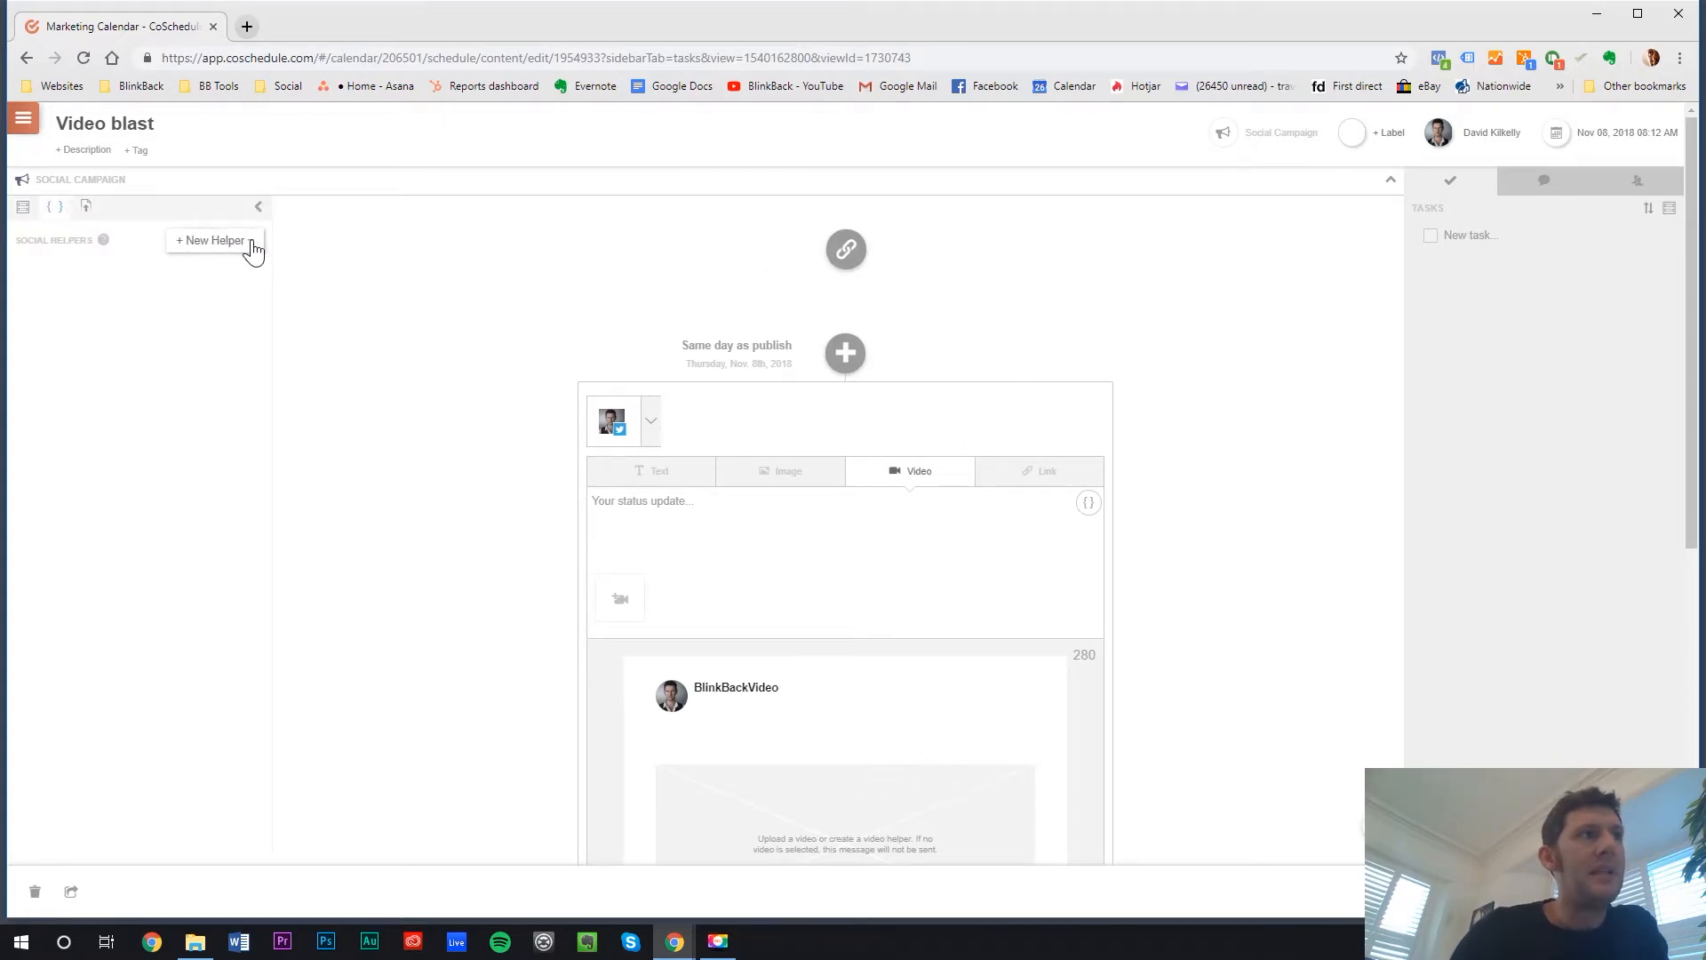
click(252, 251)
click(209, 280)
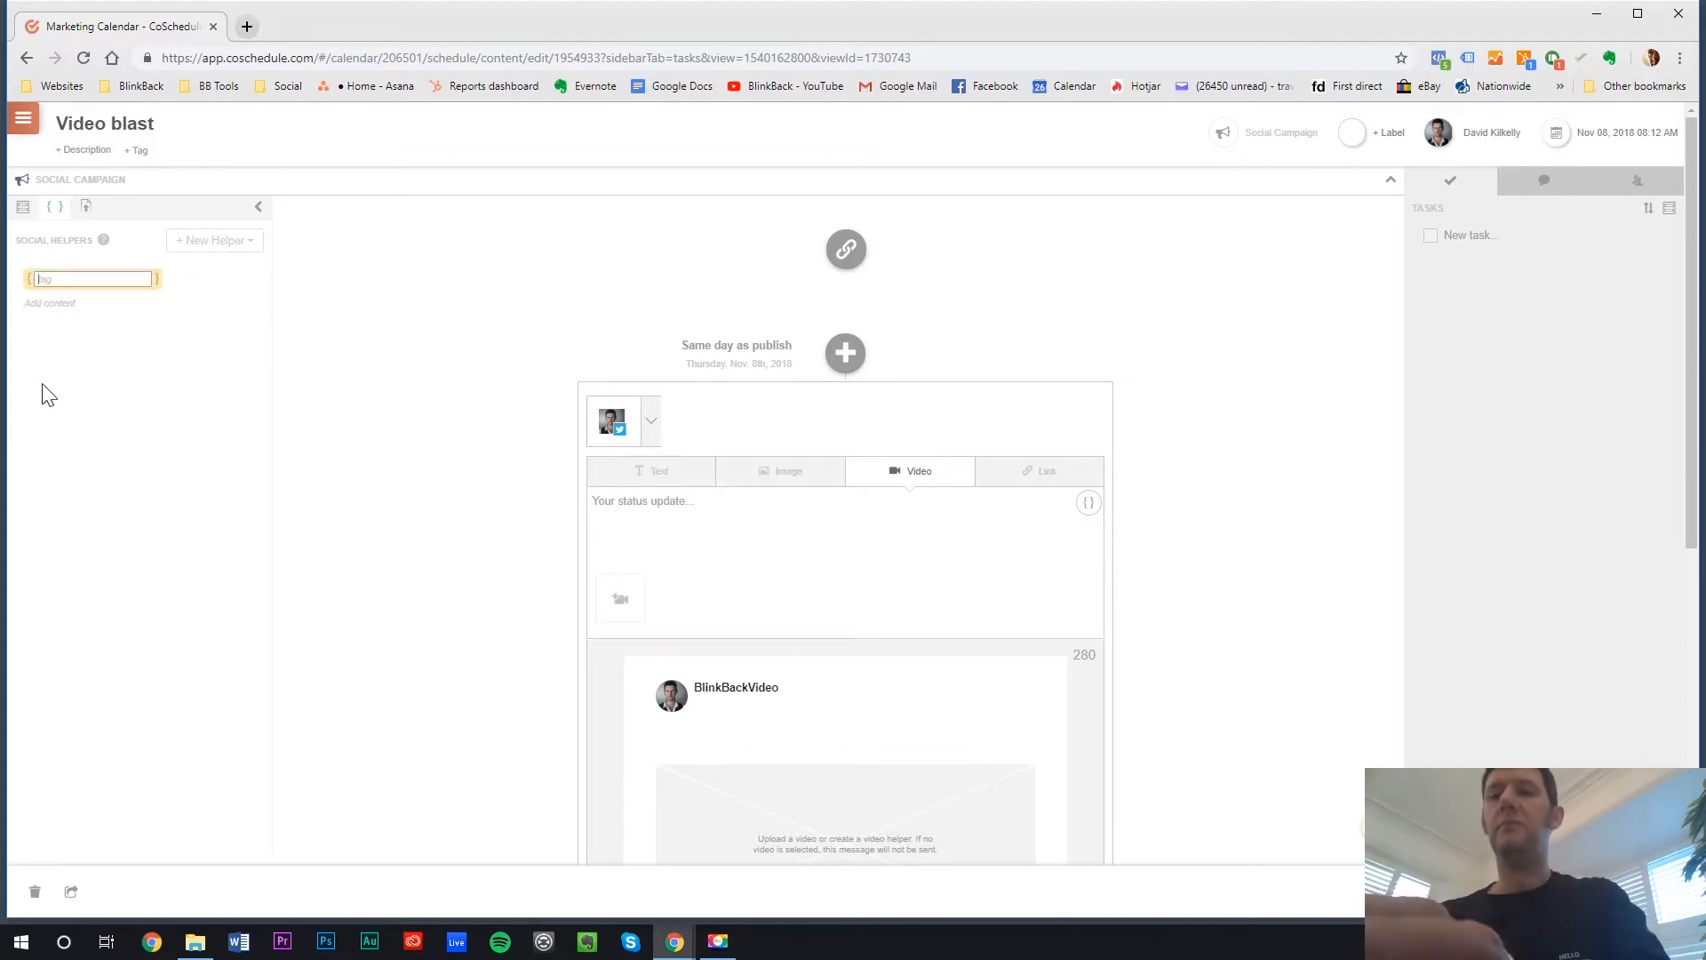
text(Twitter 1)
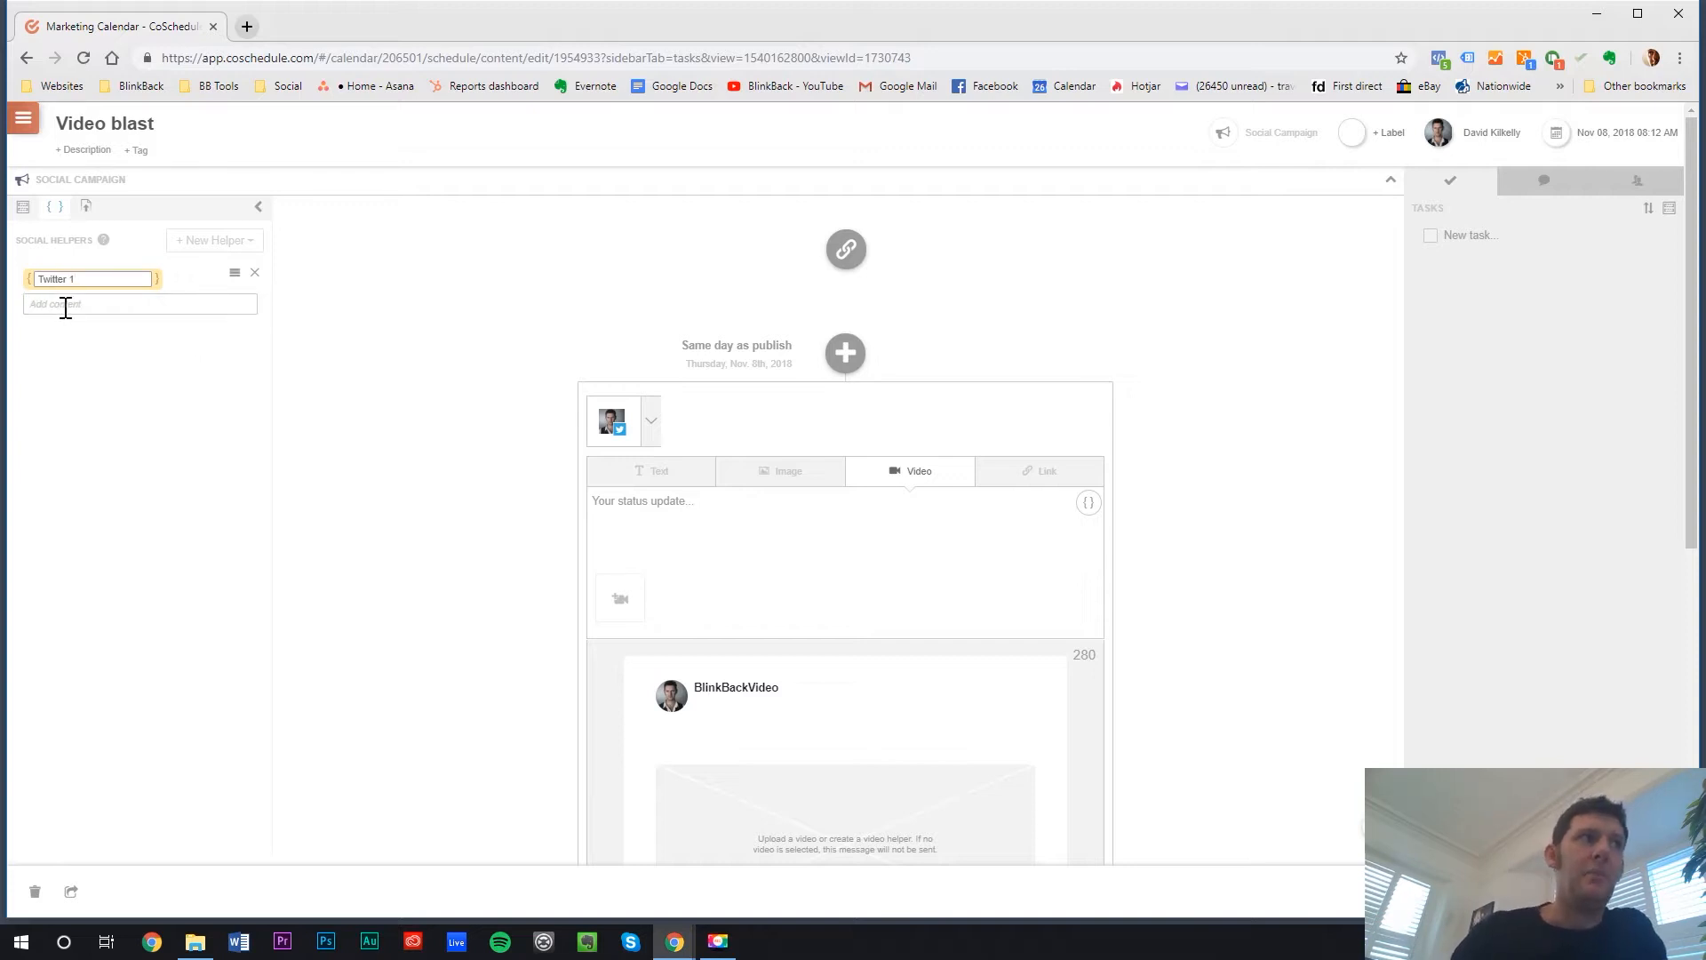
key(Return)
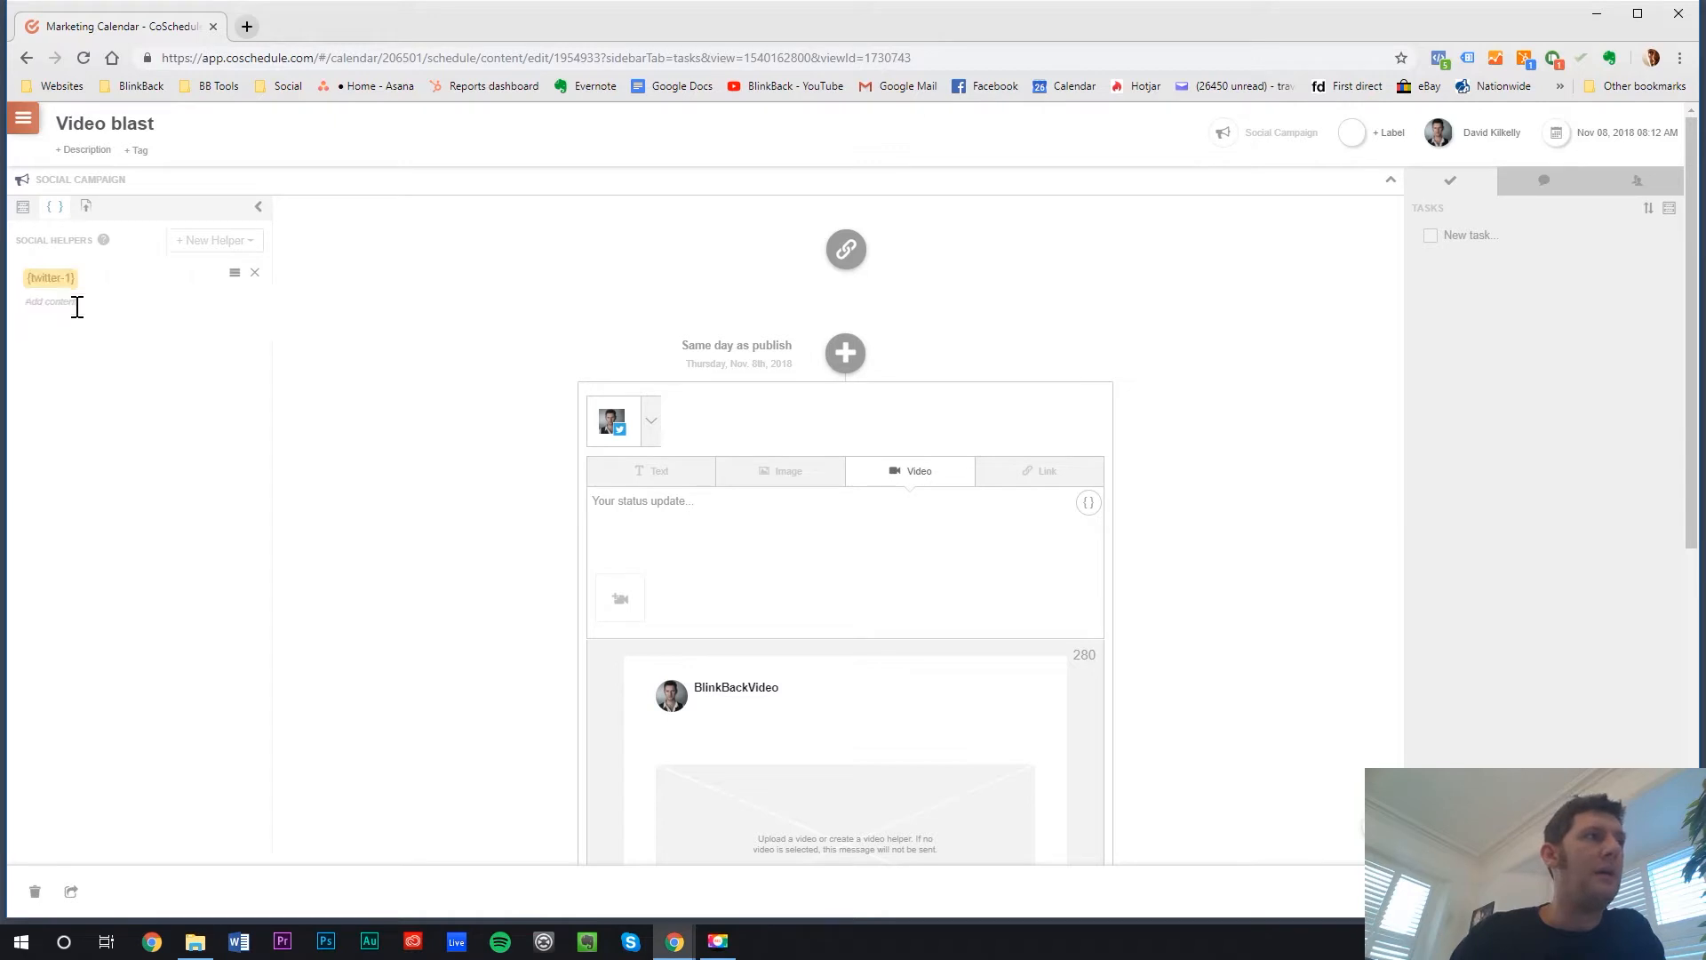
Create a second social helper named "Twitter 2" without content
click(252, 245)
click(223, 273)
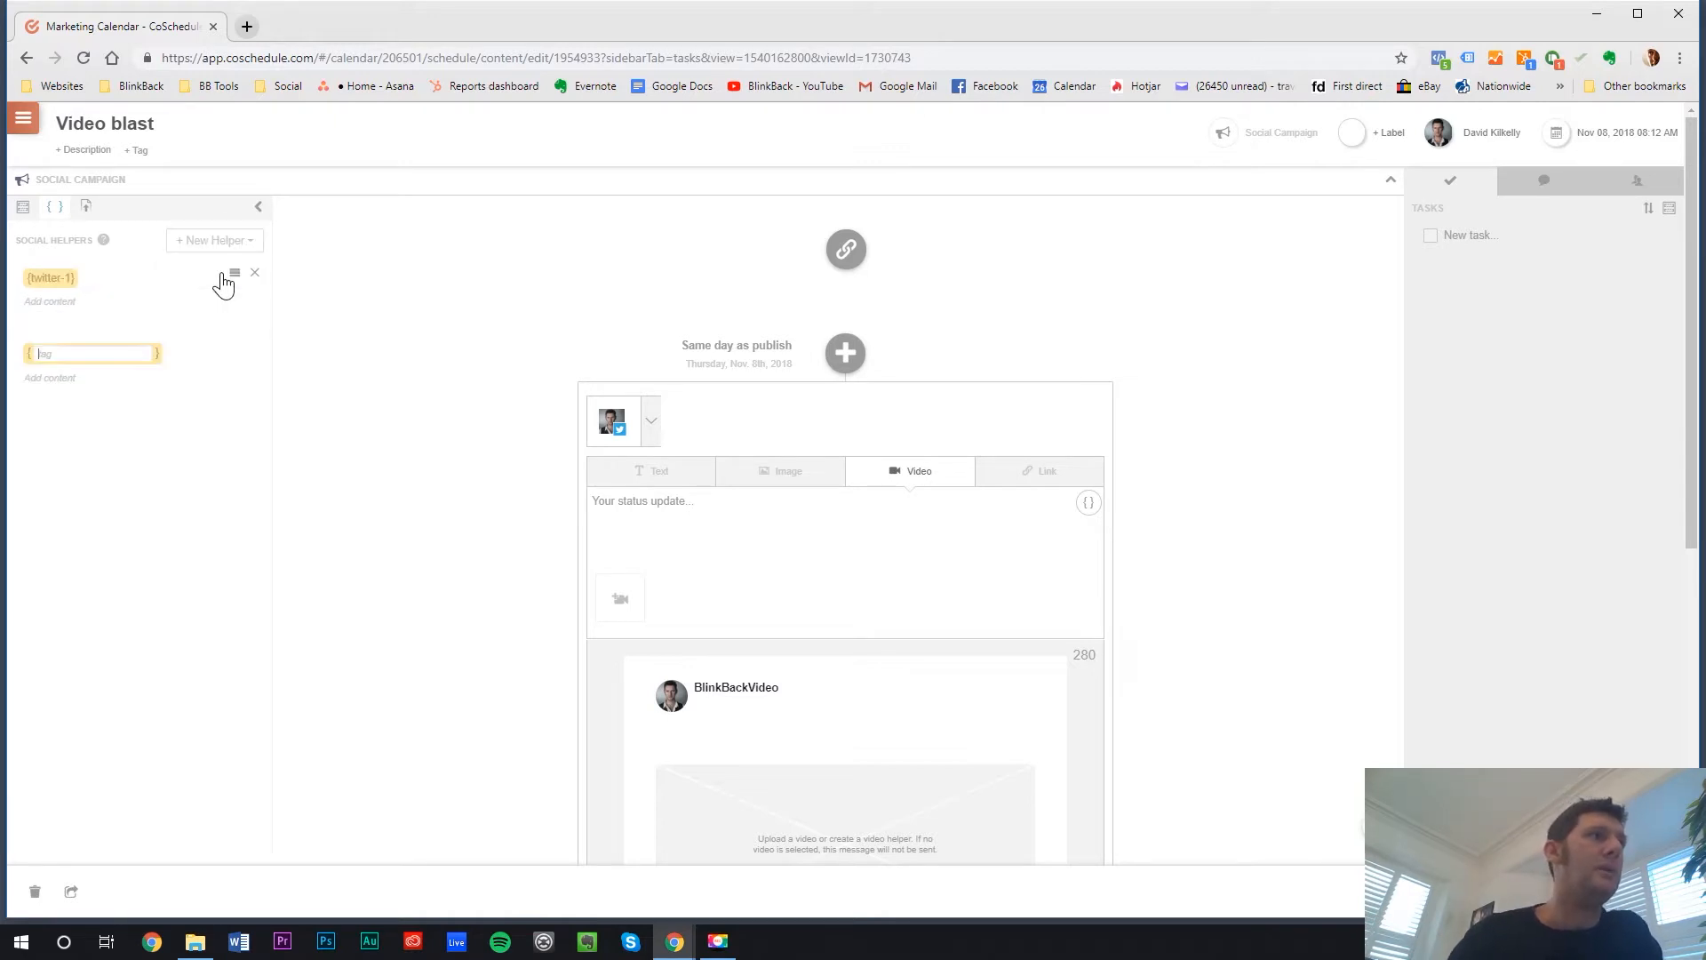
text(Twitter 2)
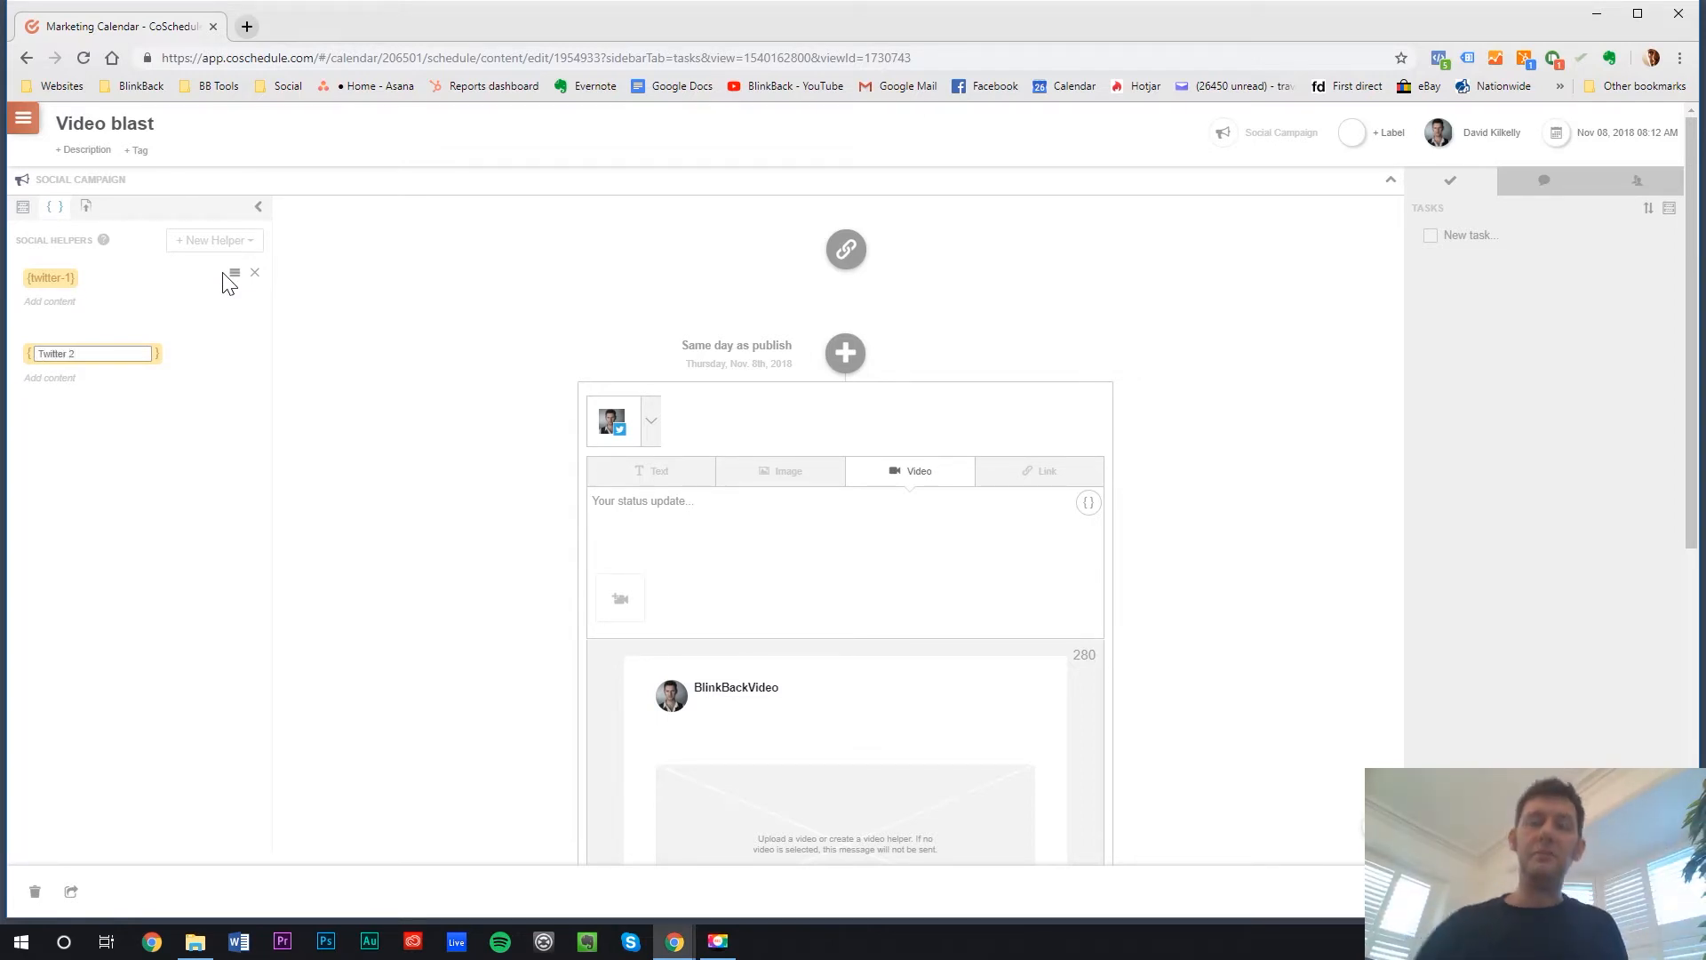
click(230, 424)
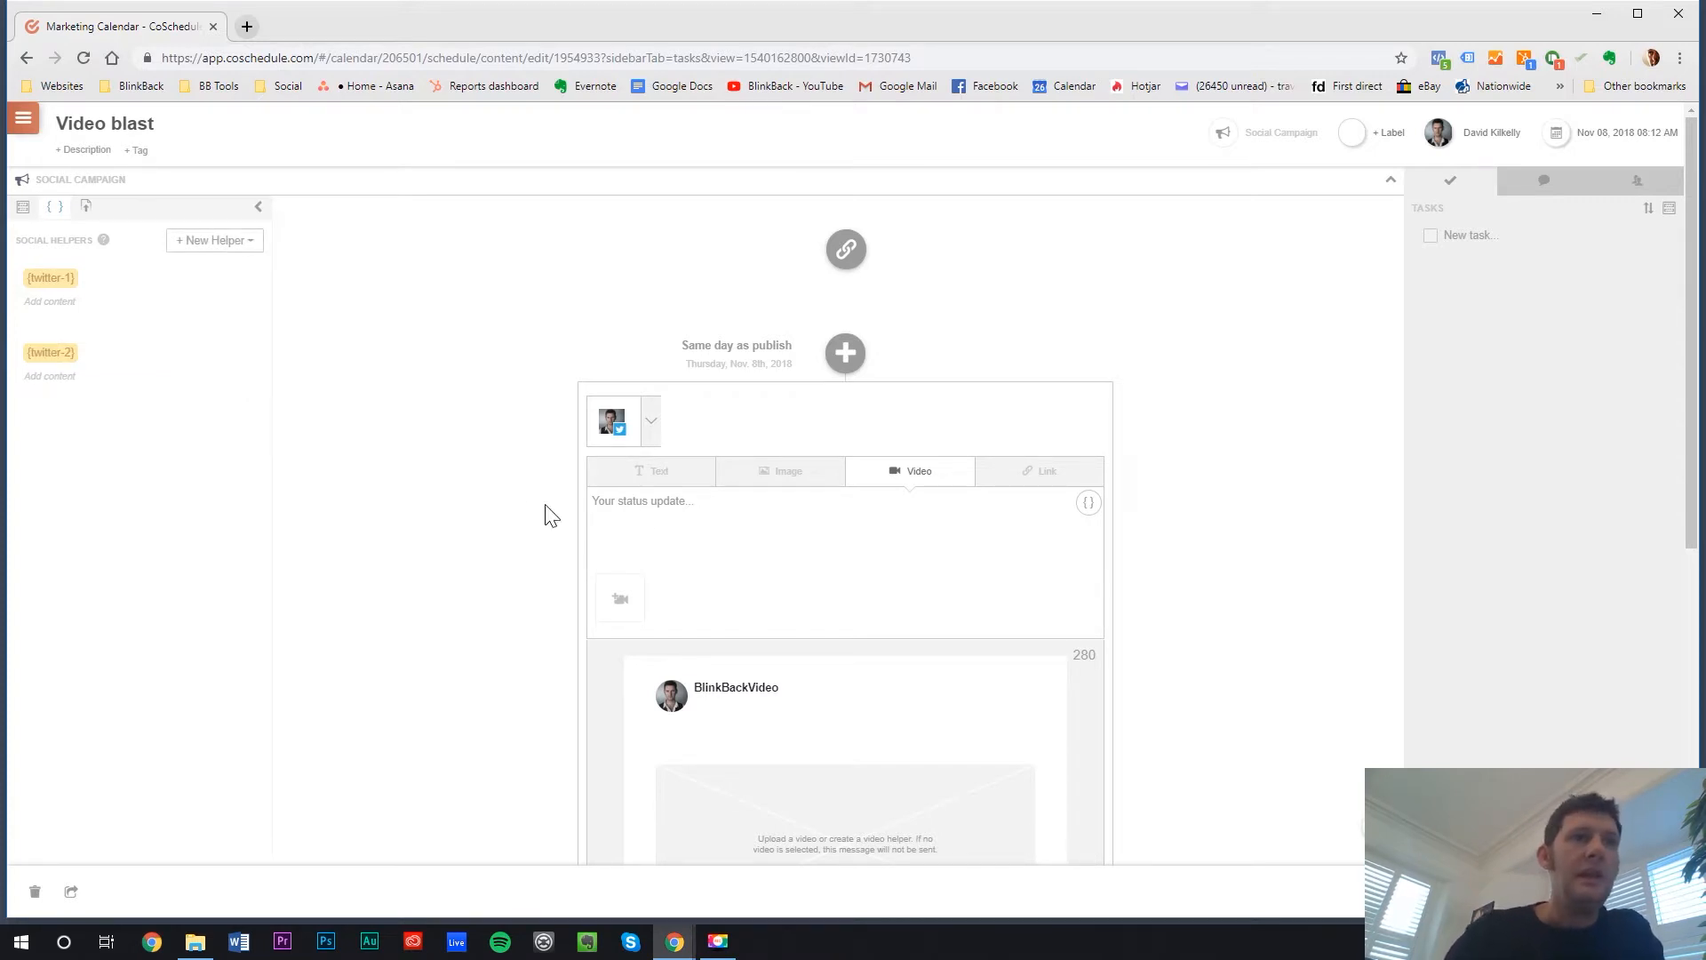
Insert the Twitter 1 helper into the status update of the same-day Twitter message
click(1089, 504)
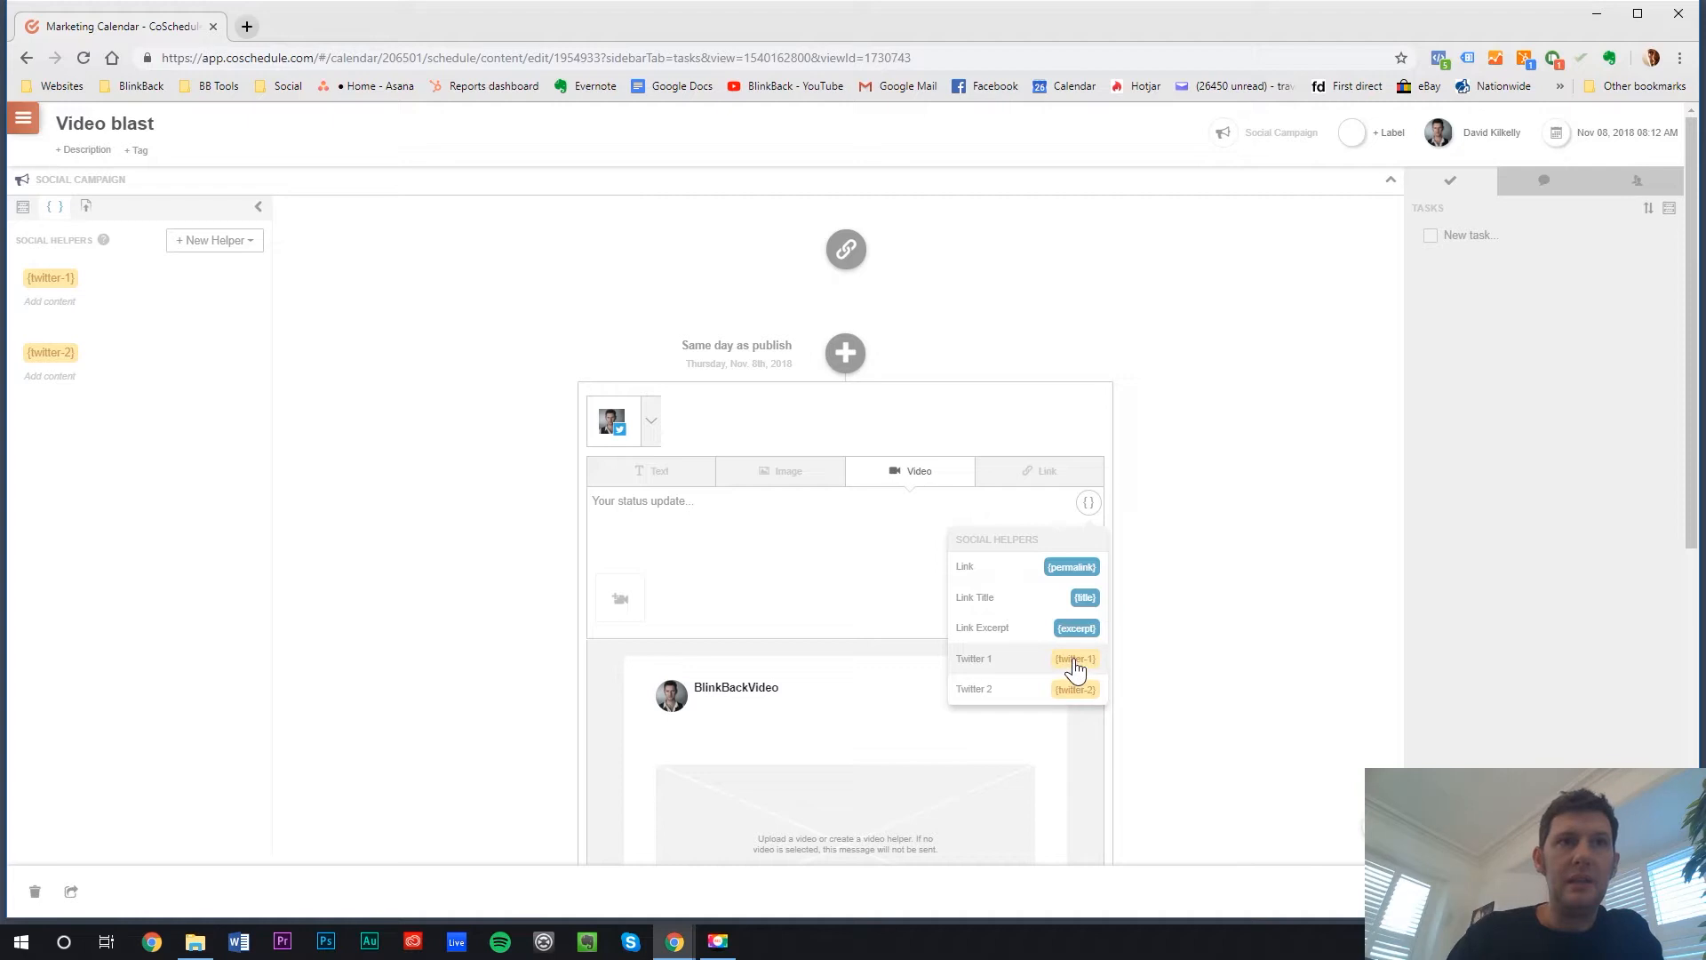
click(1076, 666)
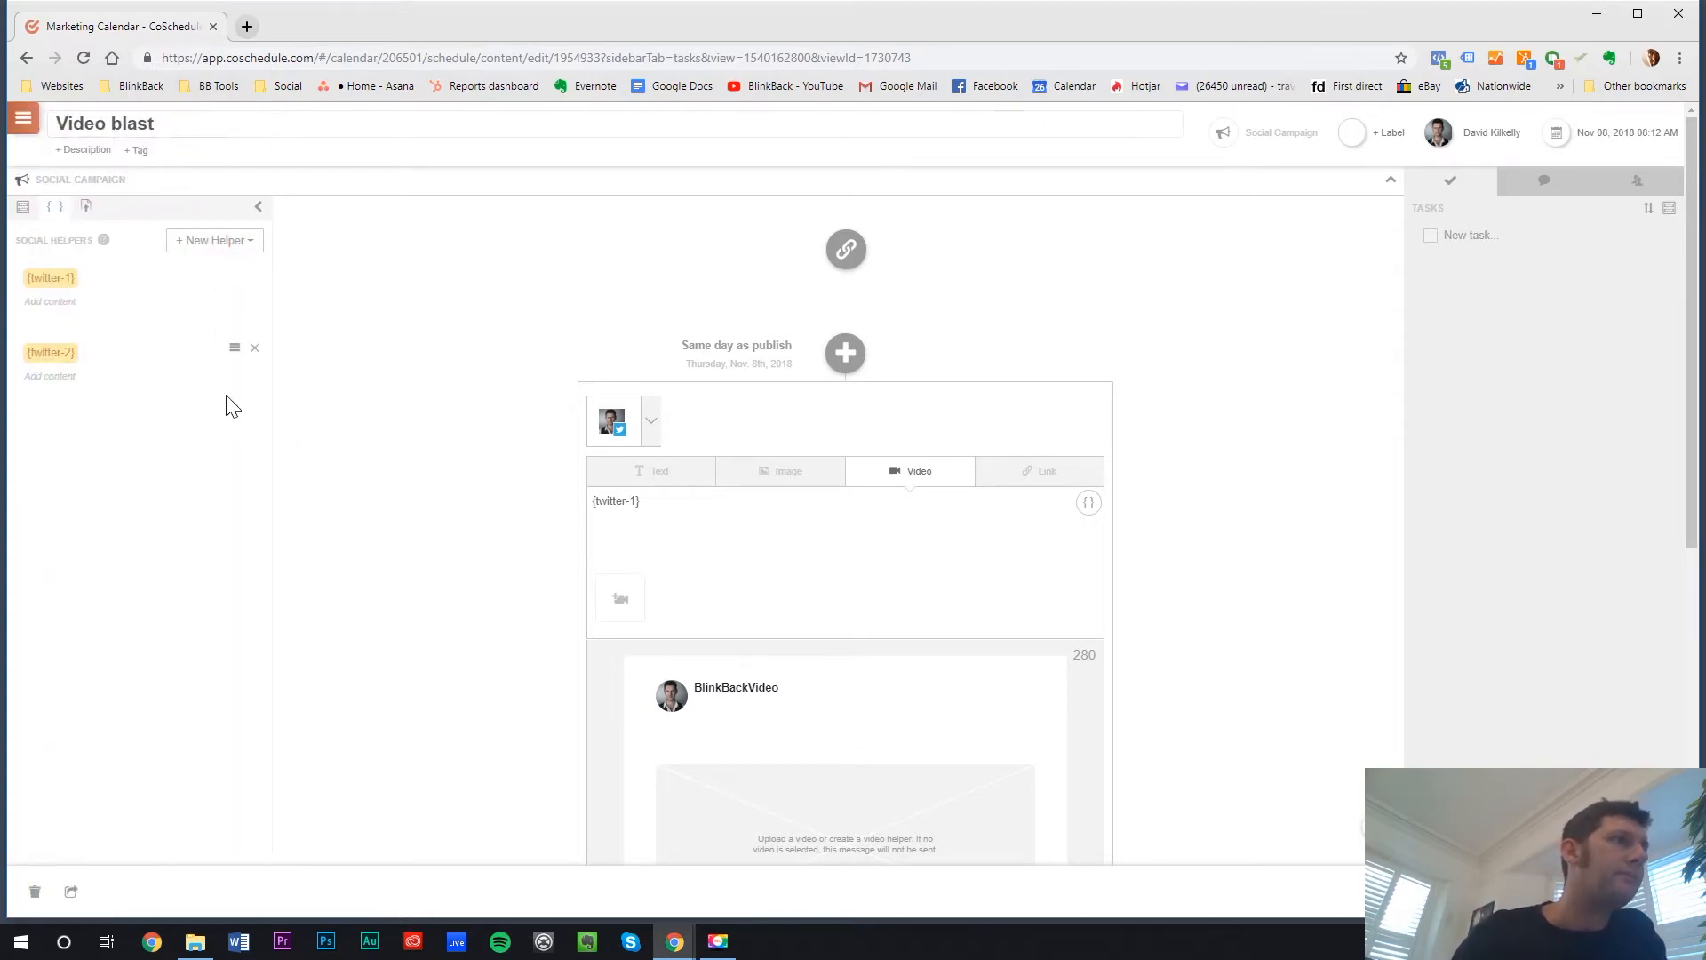
Create a video helper named "video post 1" without attaching a video file to it
click(244, 242)
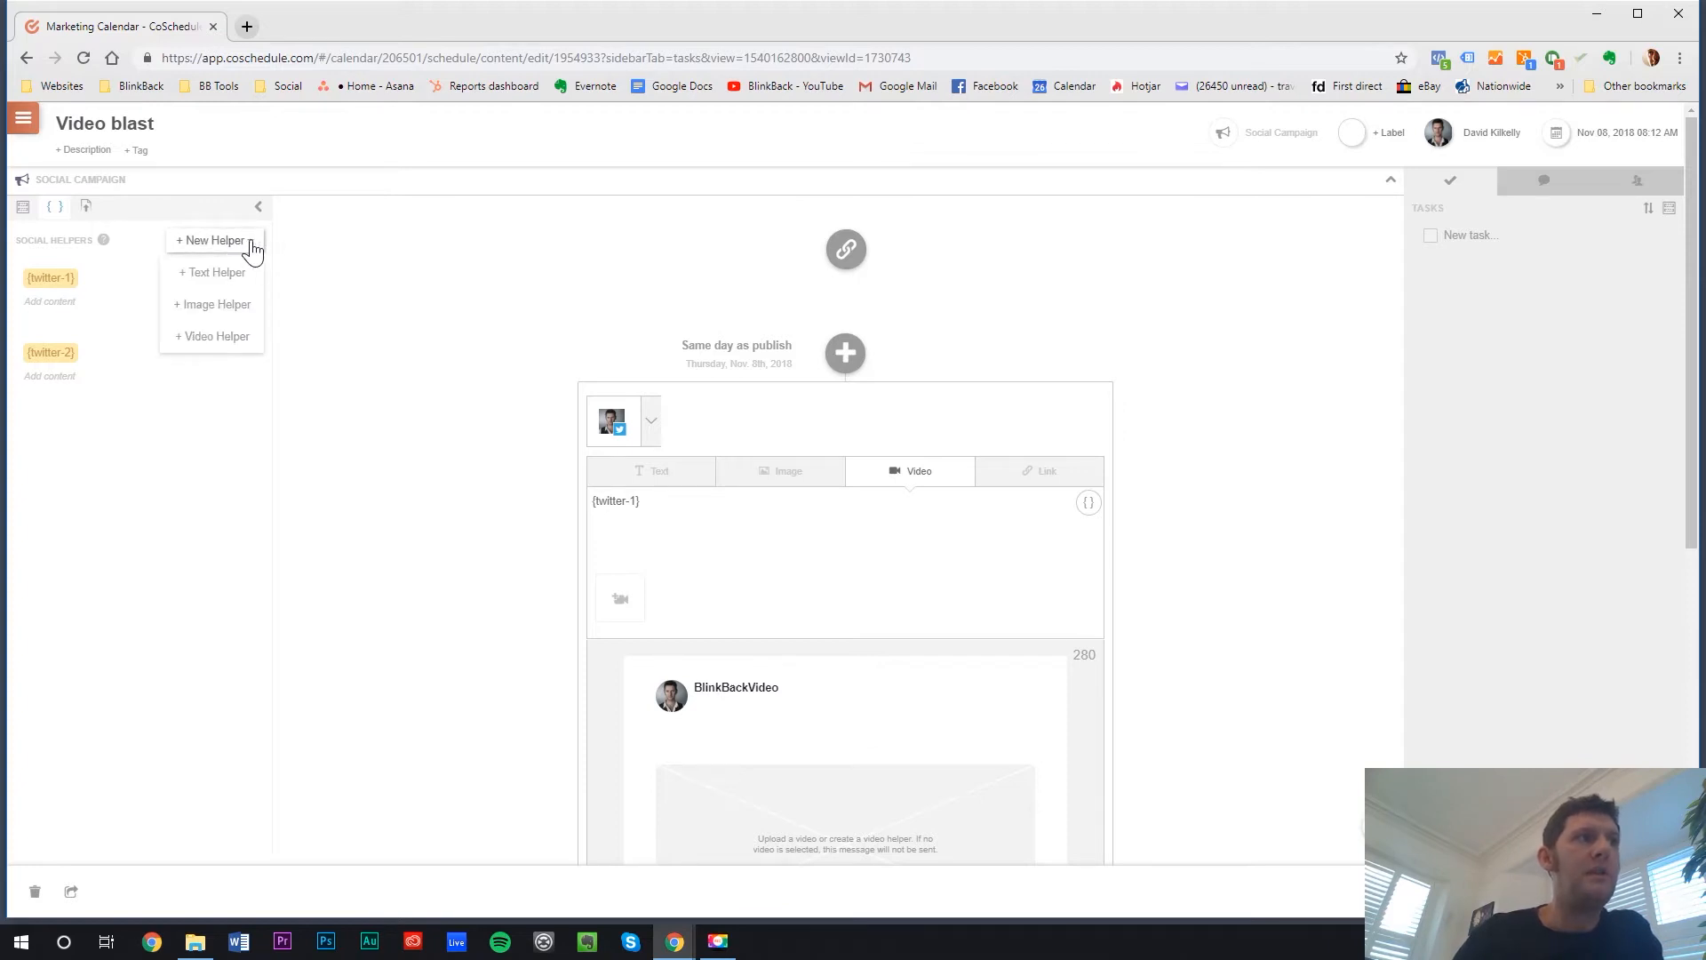
click(199, 342)
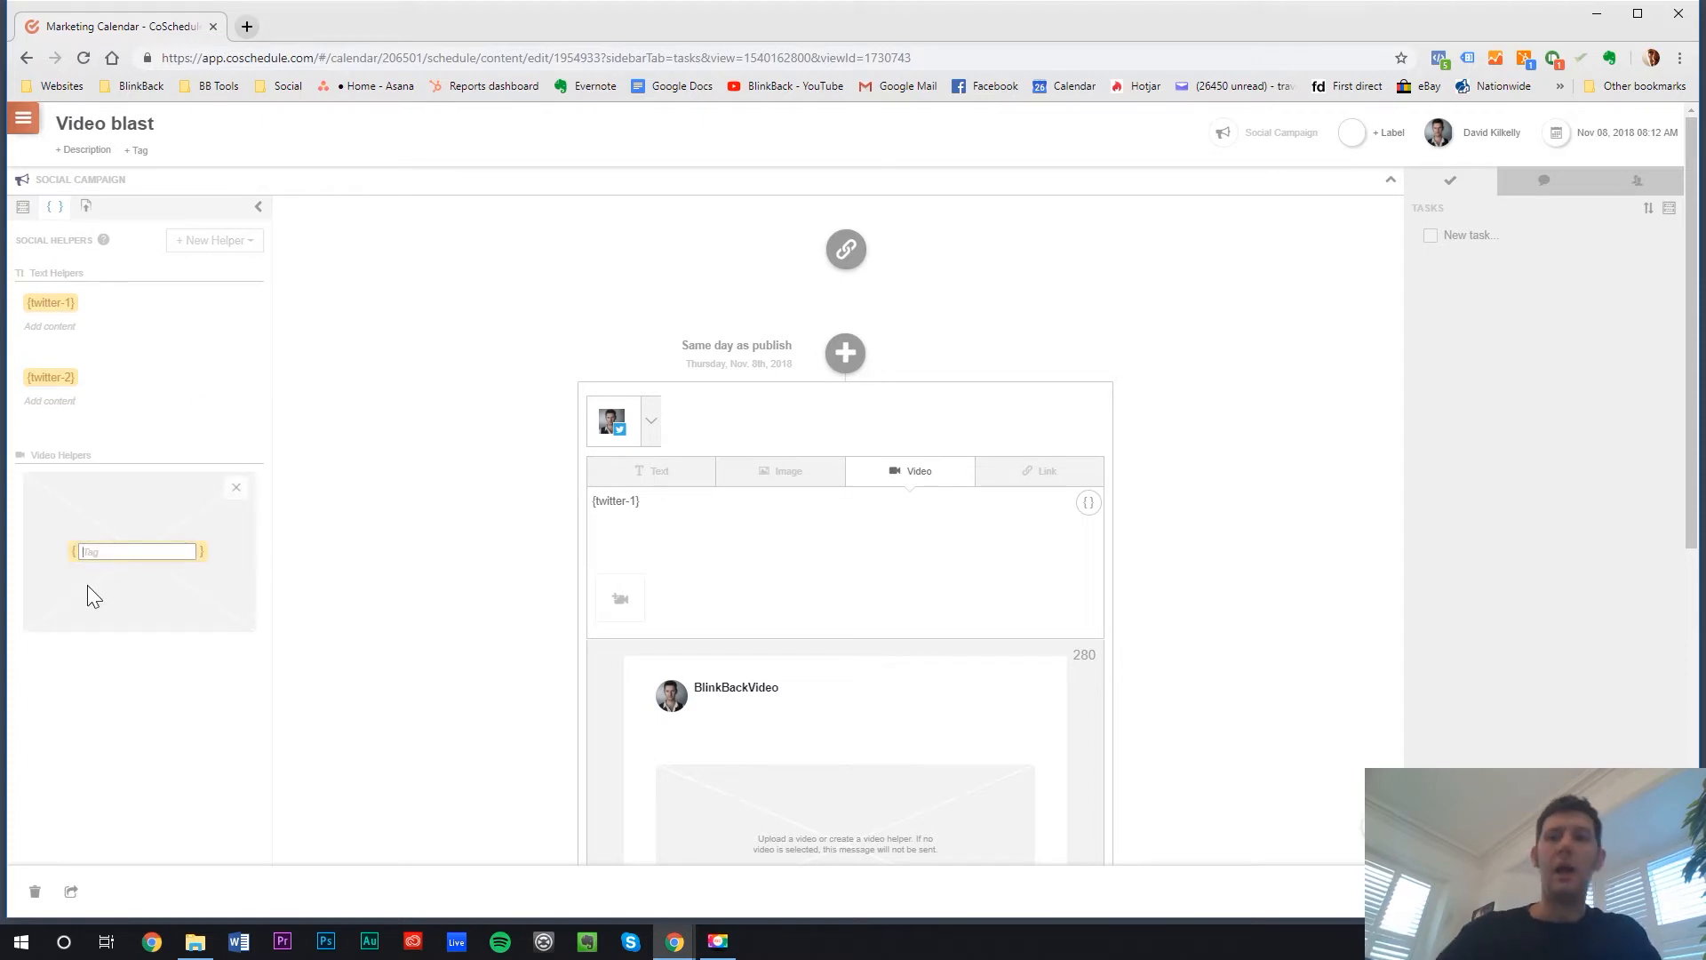
text(video post 1)
click(204, 693)
mouse_move(69, 553)
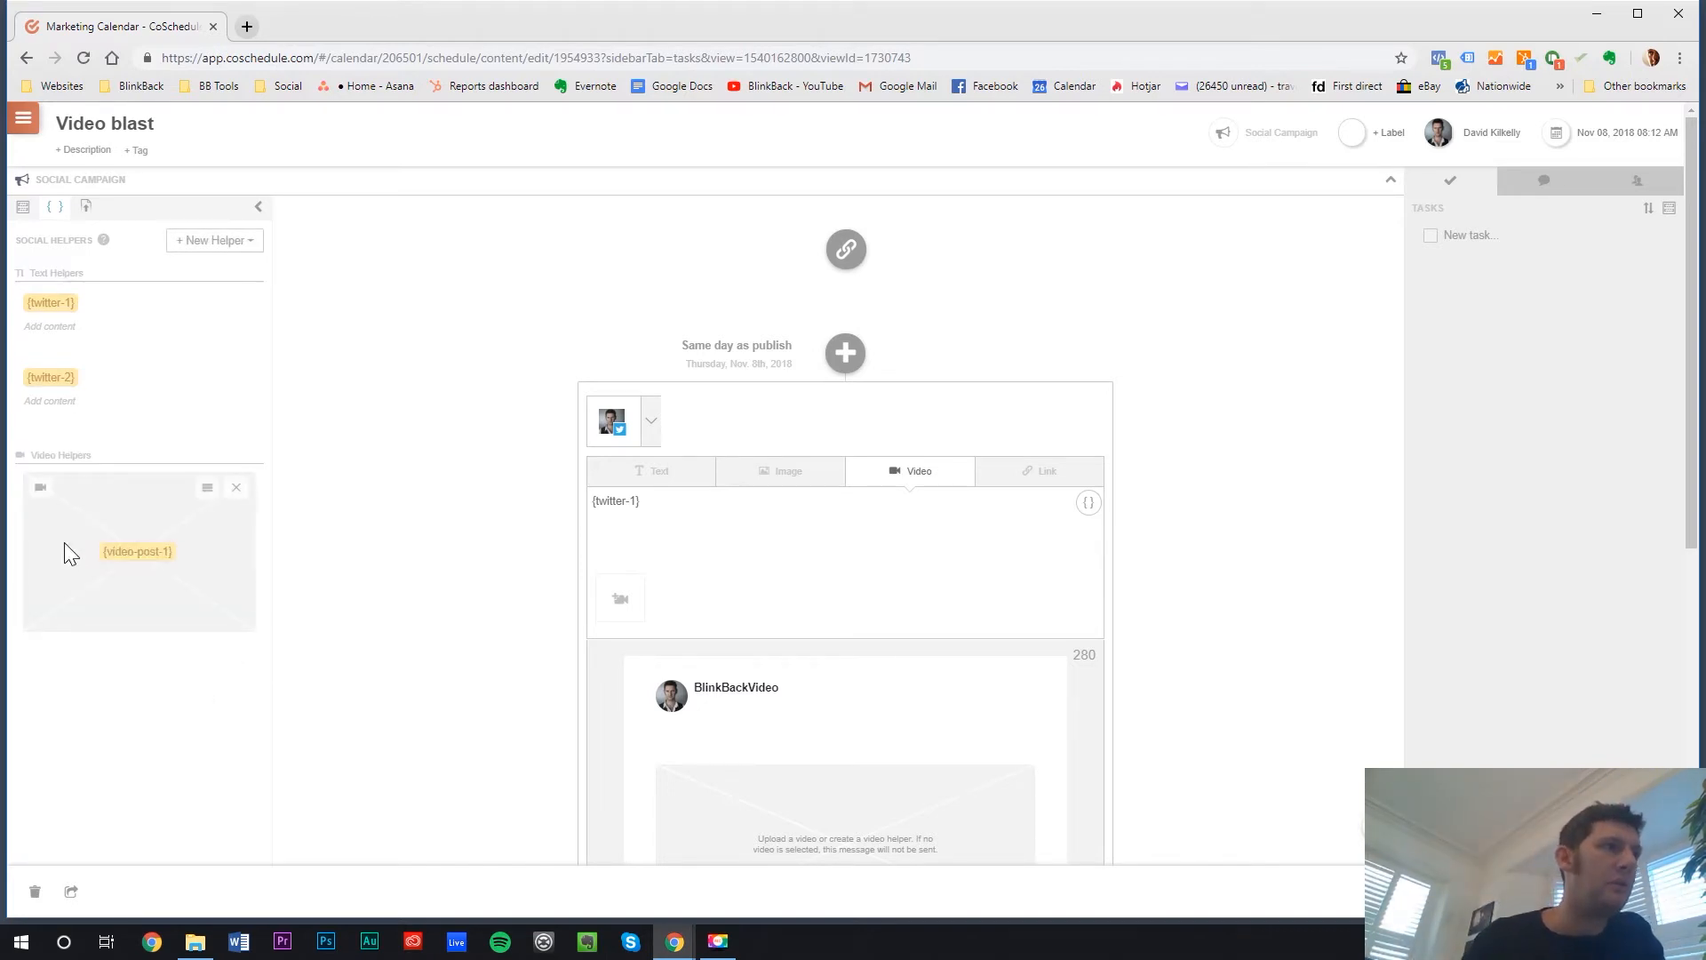
click(40, 491)
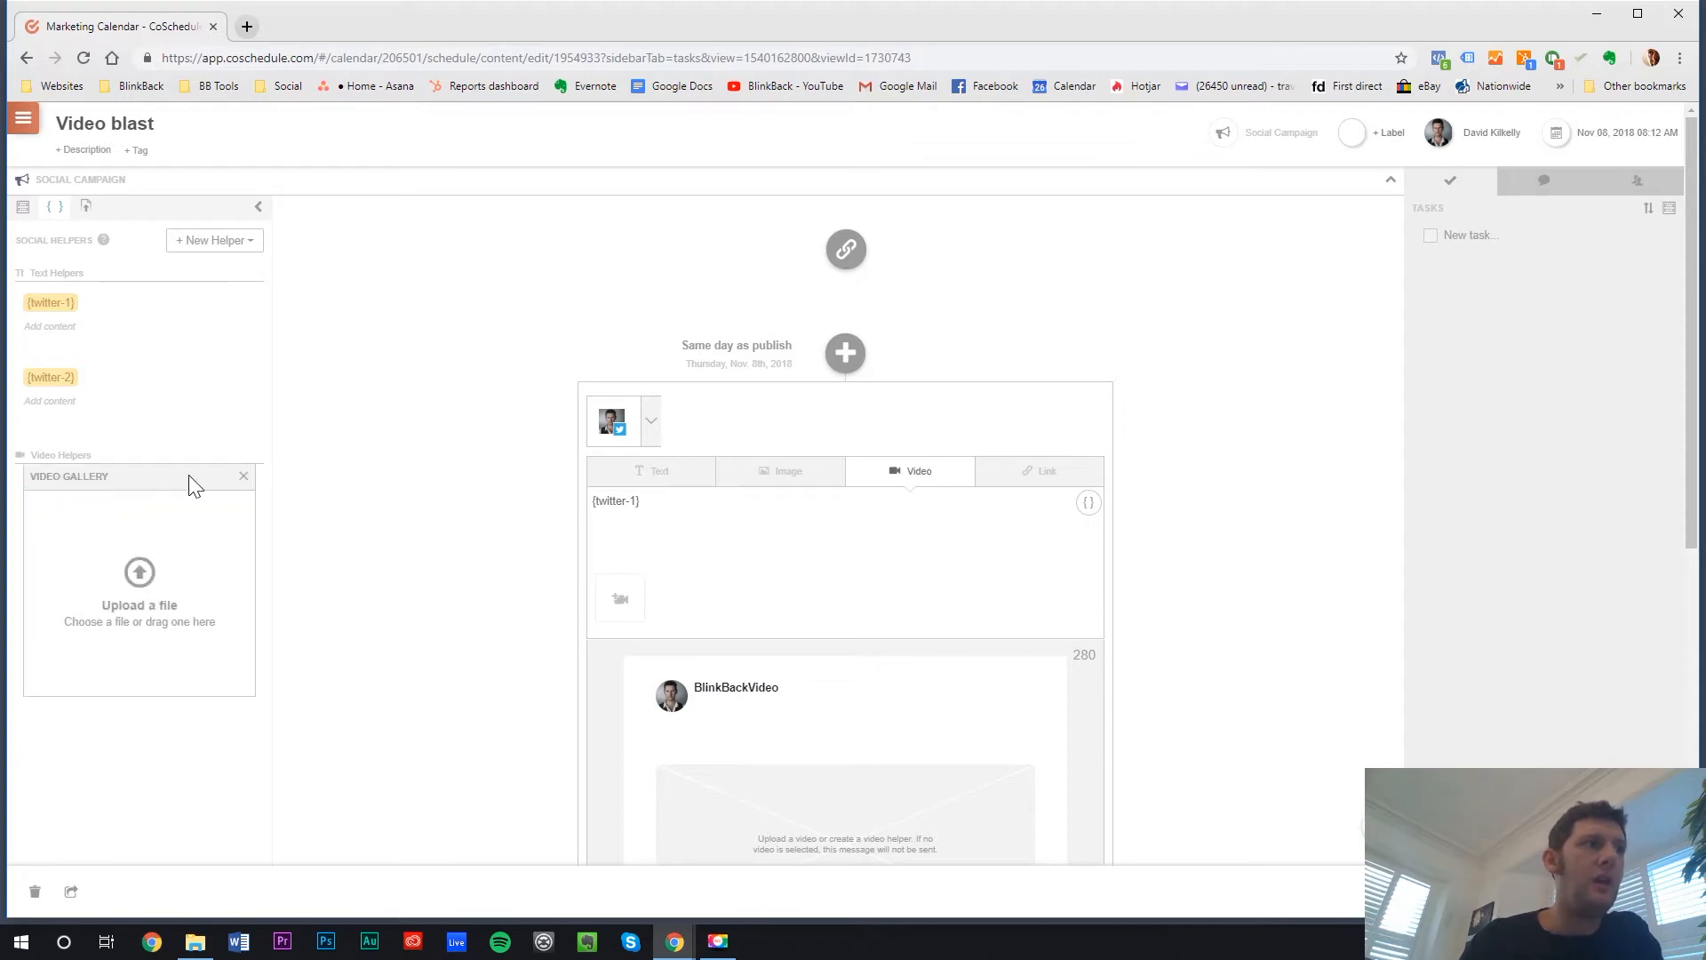
click(242, 480)
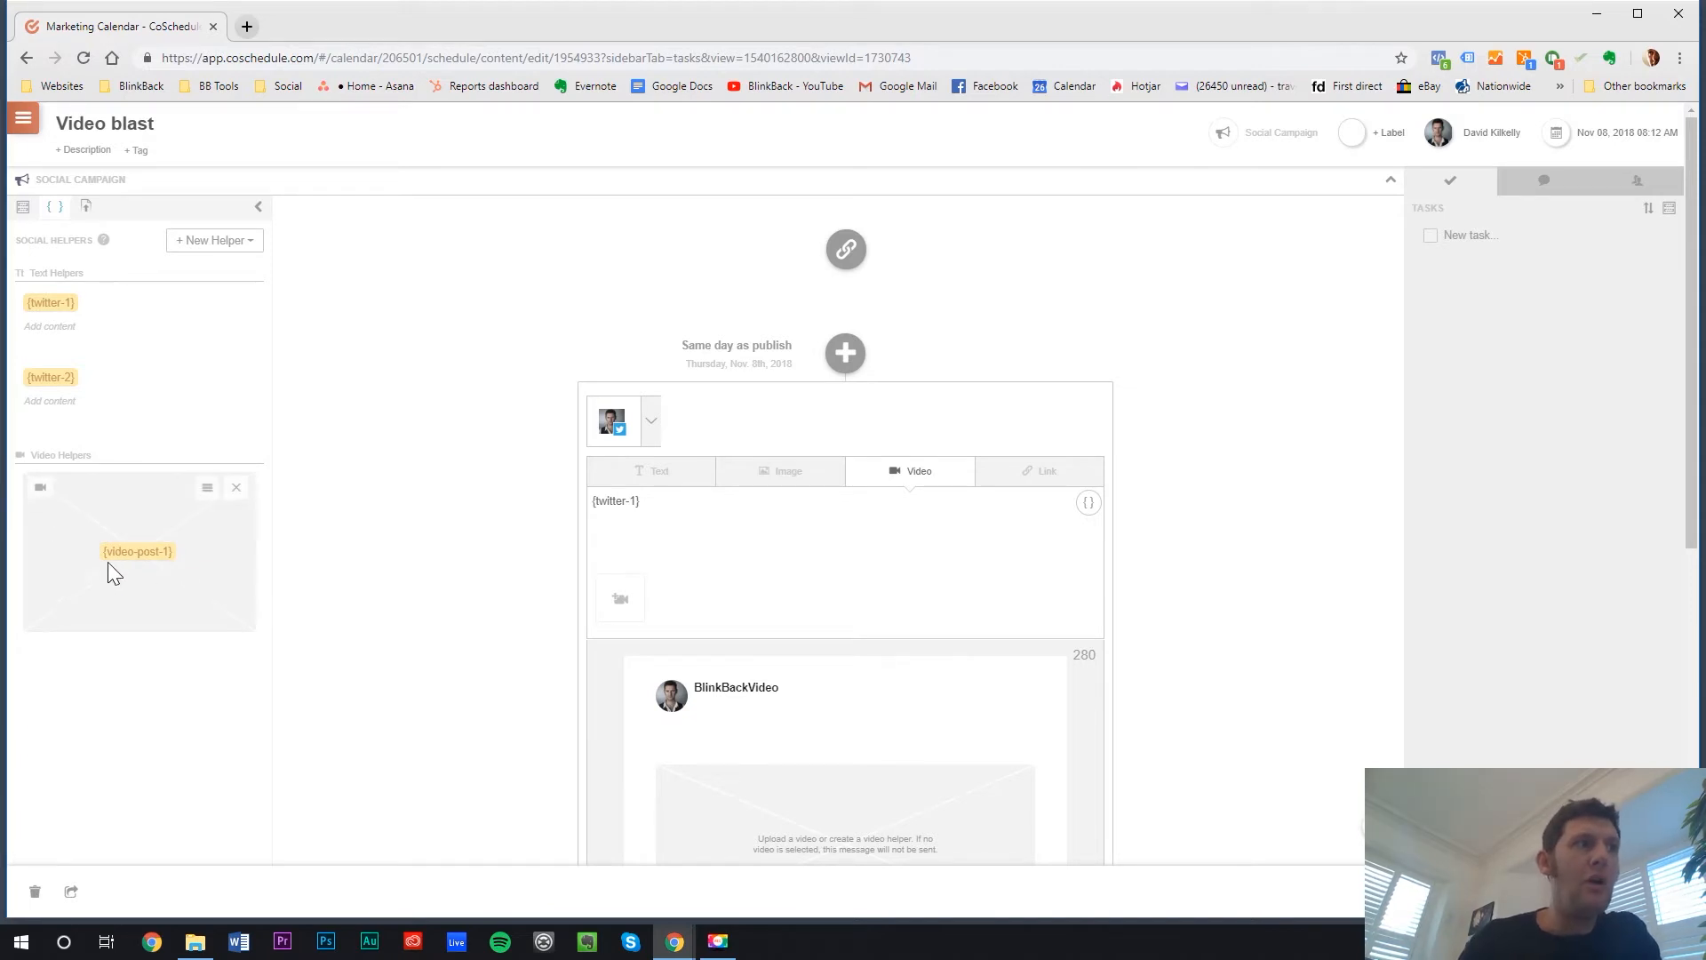
Attach the video post 1 helper to the same-day Twitter message and add the message to the campaign
scroll(799, 786, down, 2)
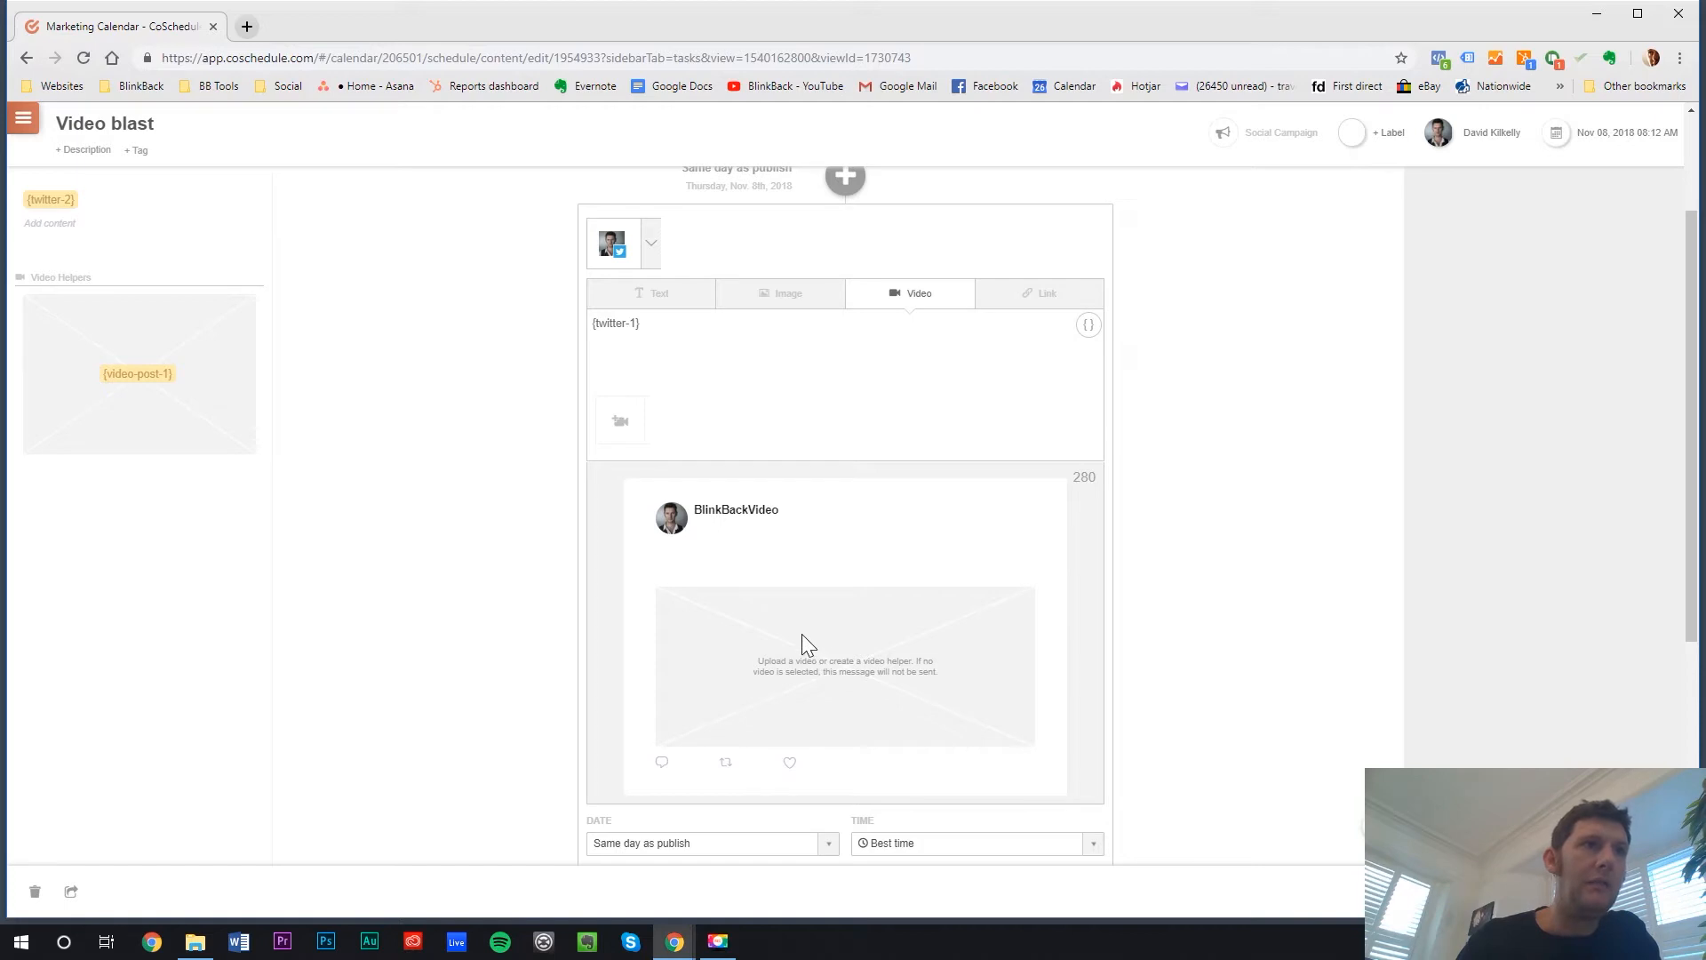
click(620, 421)
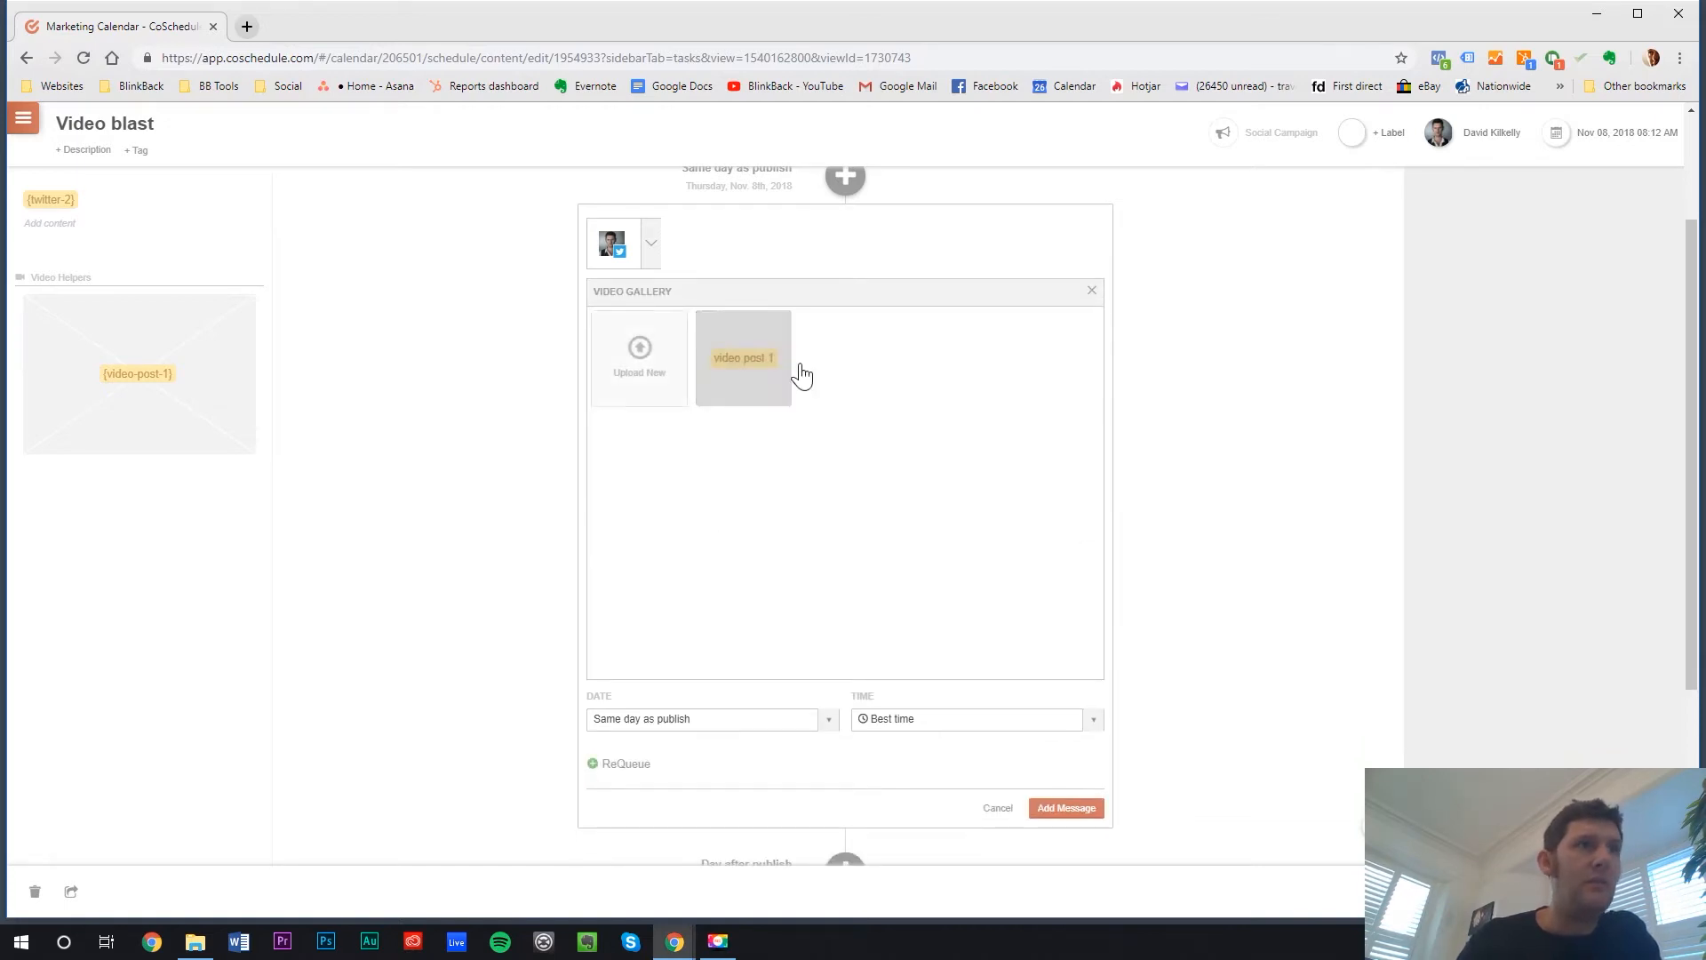
click(749, 363)
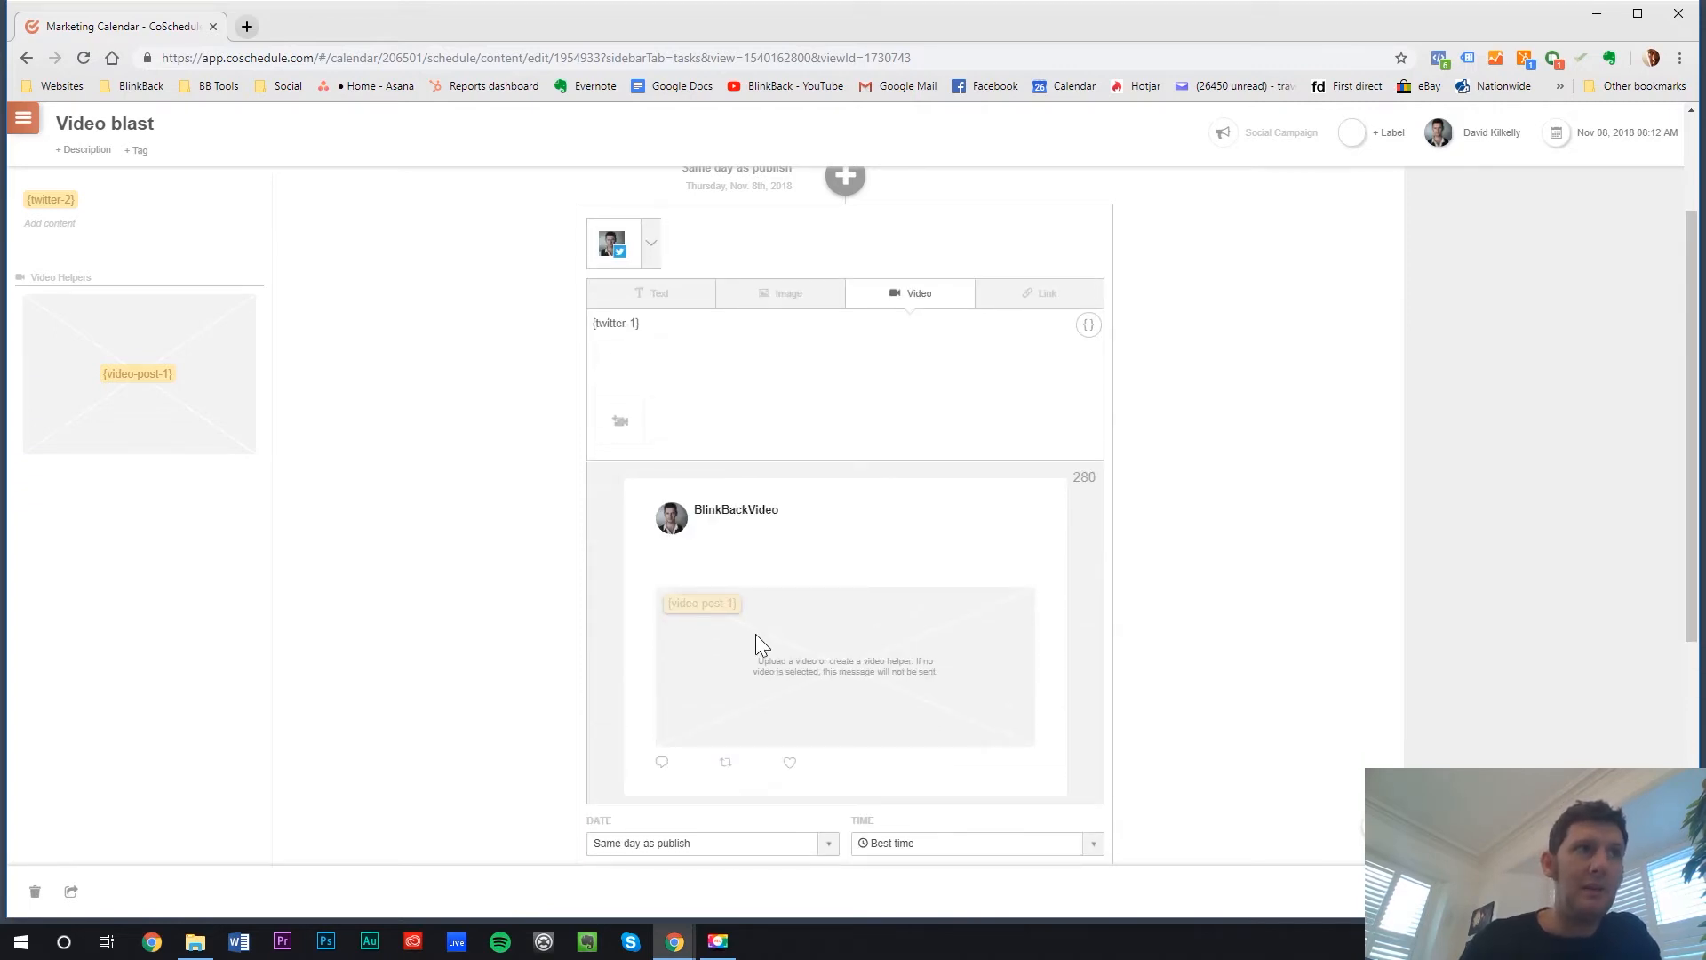
scroll(921, 684, down, 1)
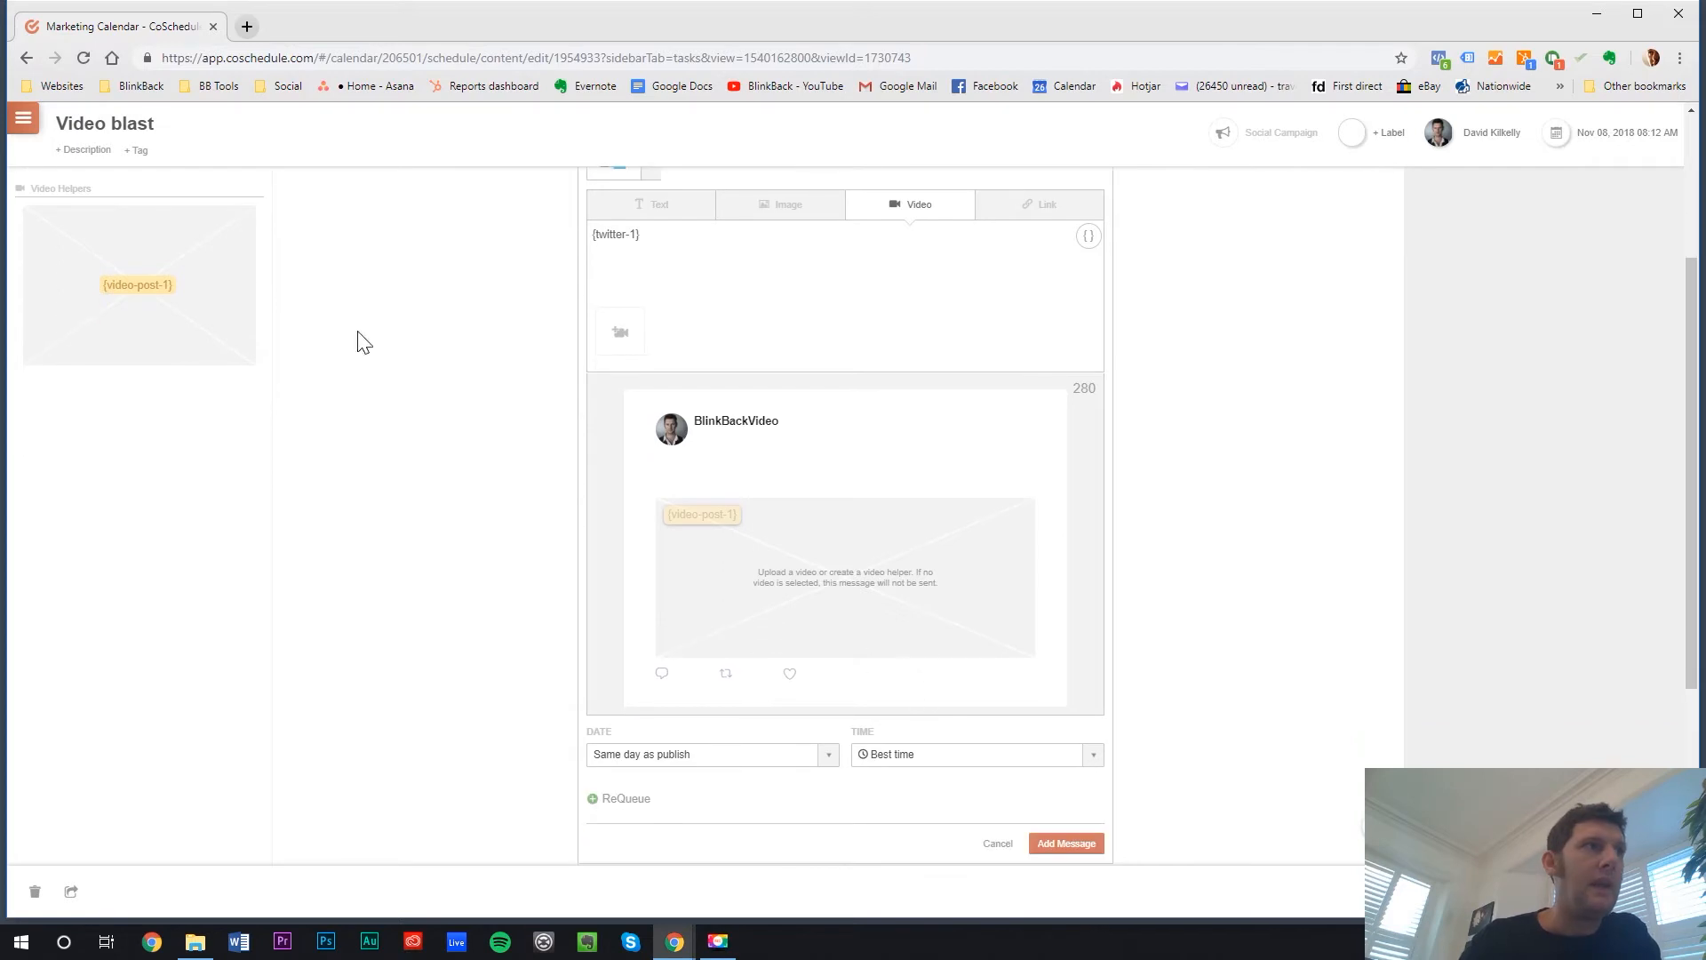
scroll(106, 513, up, 2)
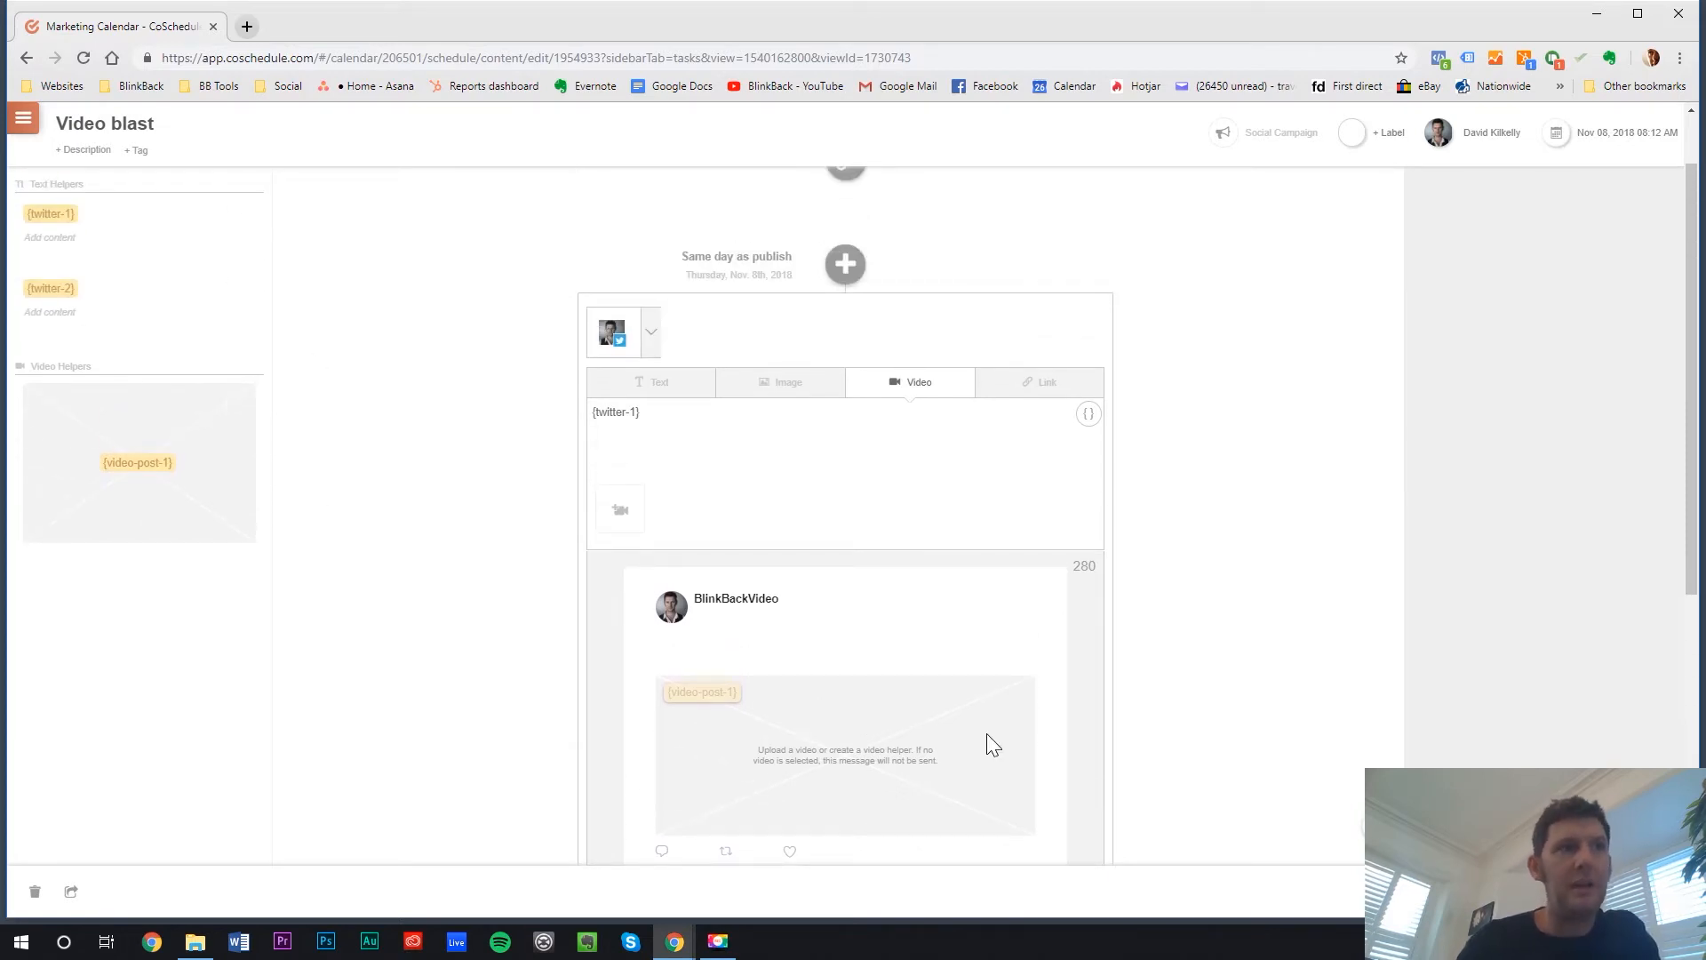
scroll(984, 737, down, 2)
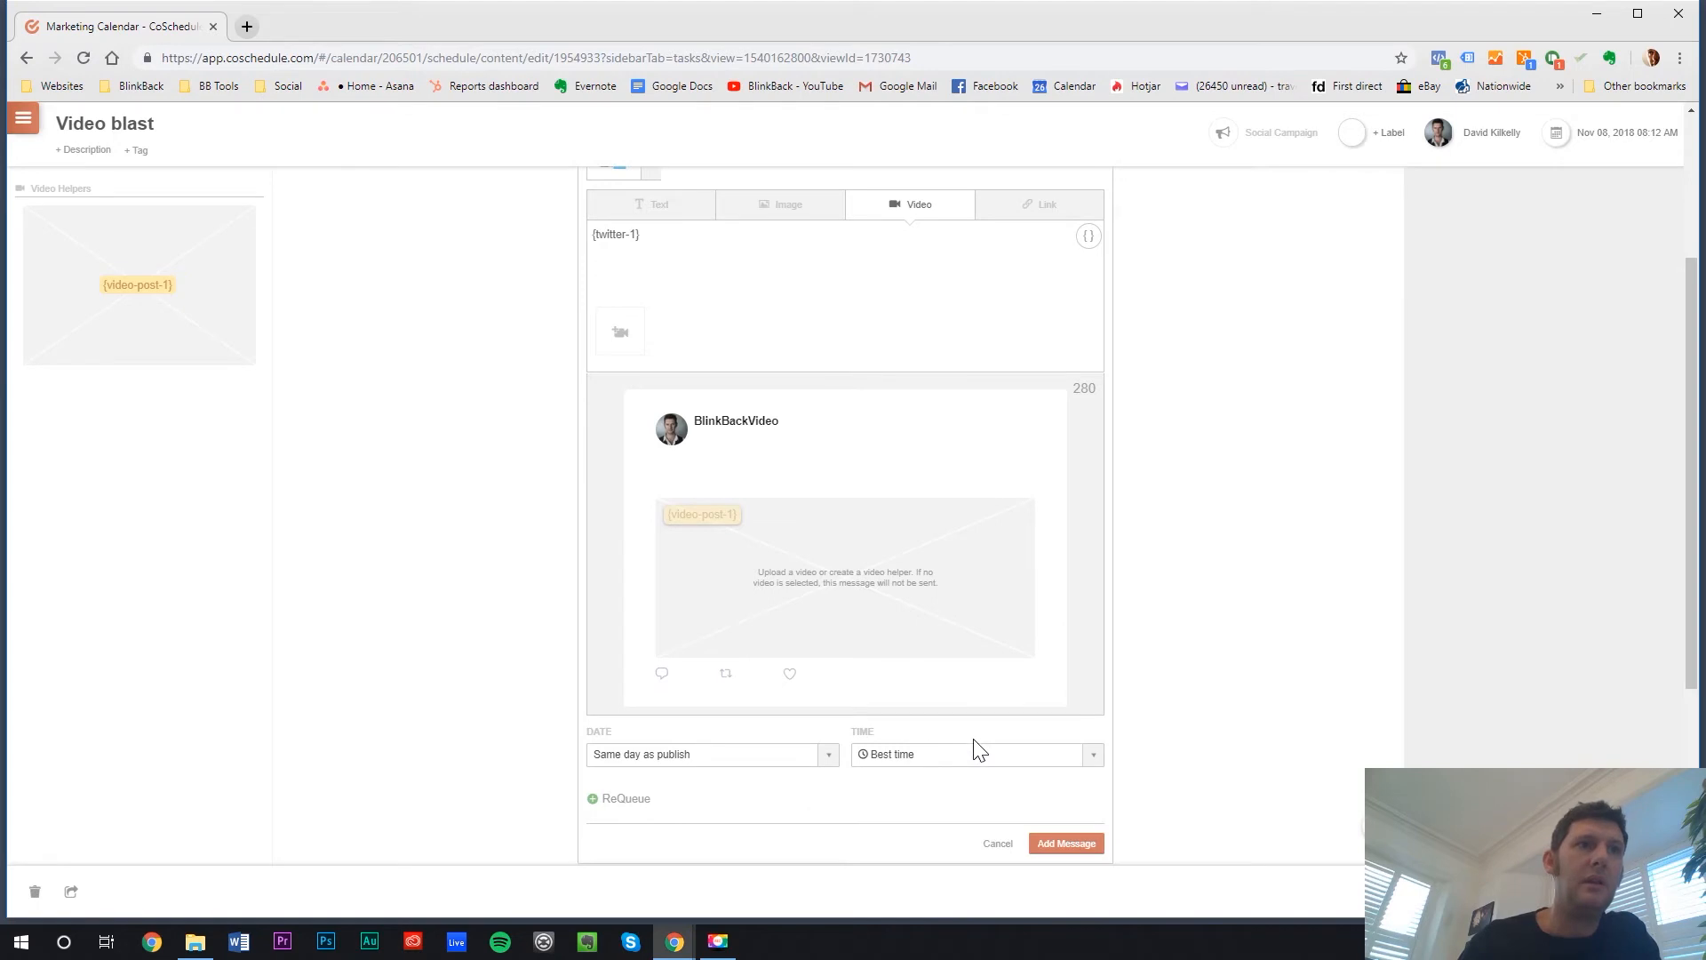
click(1086, 844)
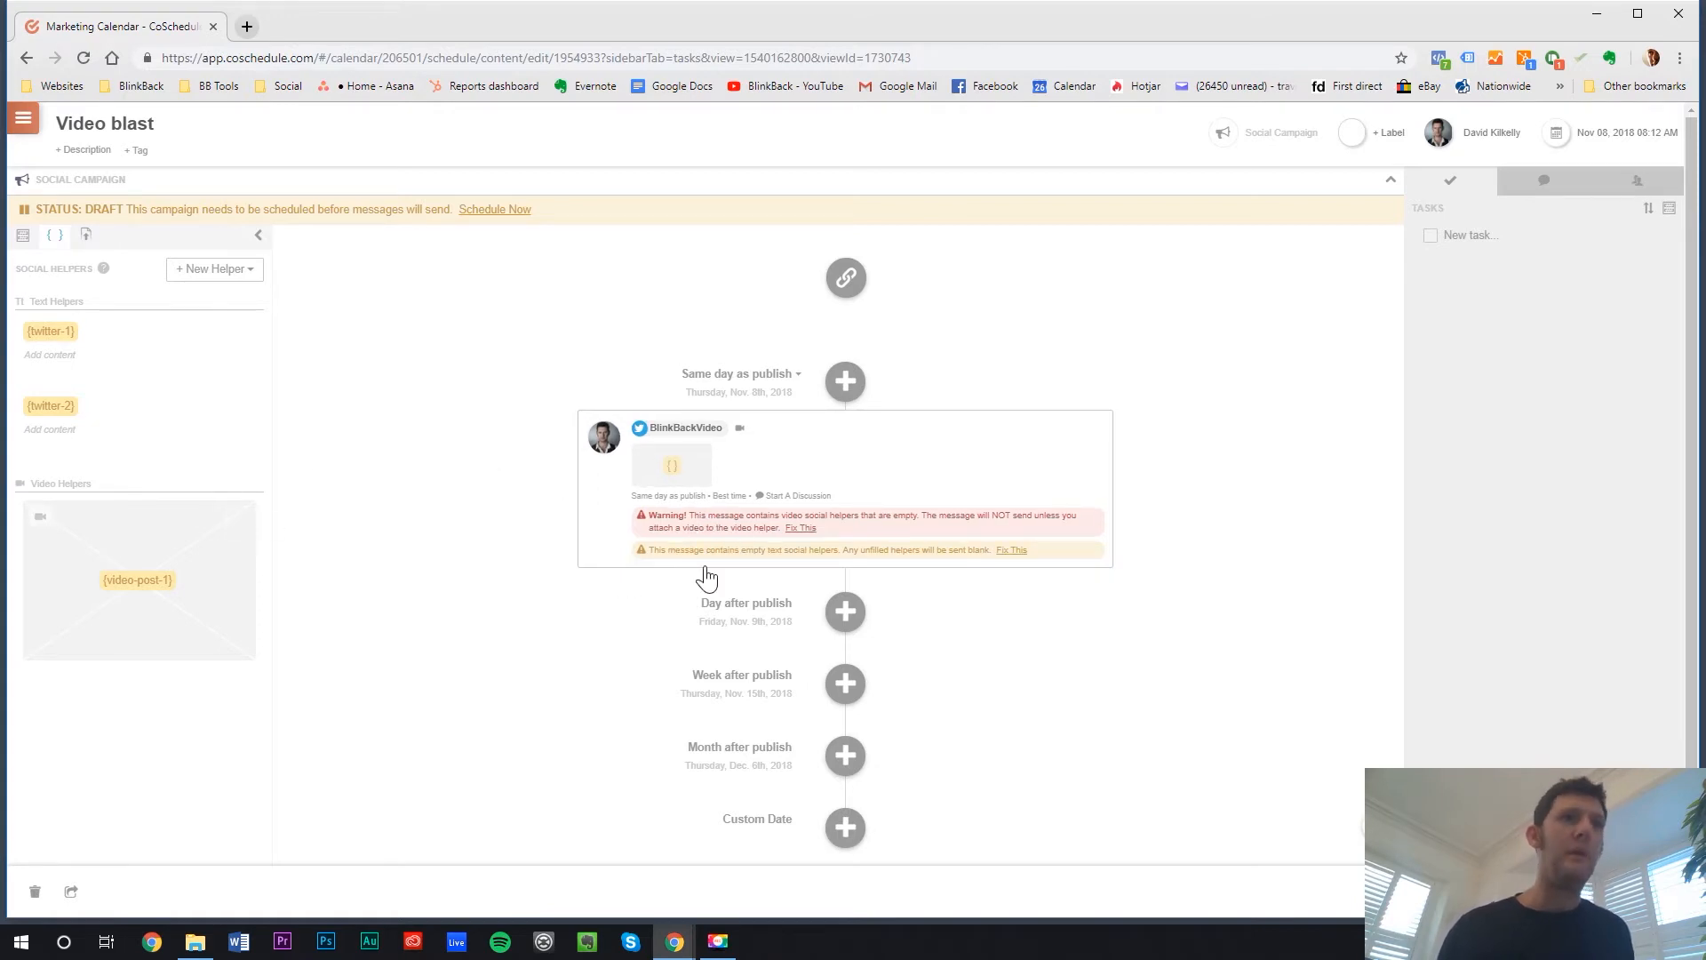
Start a day-after-publish message for the Social Video Masters profile and insert the Twitter 2 helper into its status update
click(844, 612)
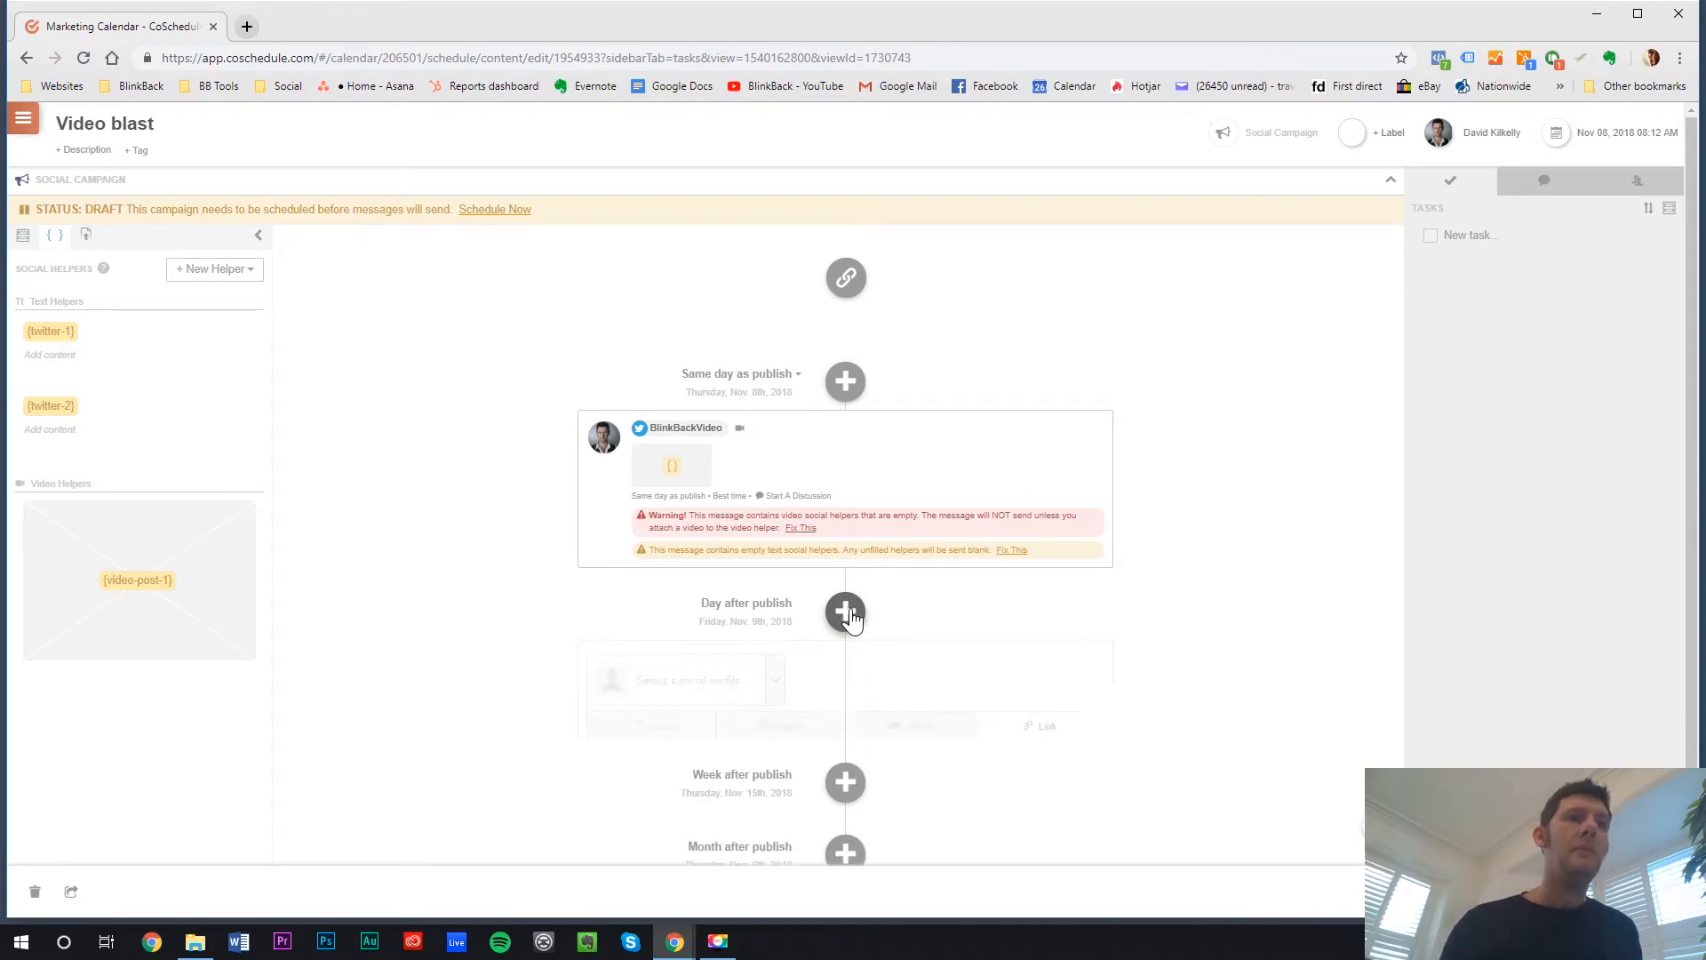
scroll(848, 590, down, 2)
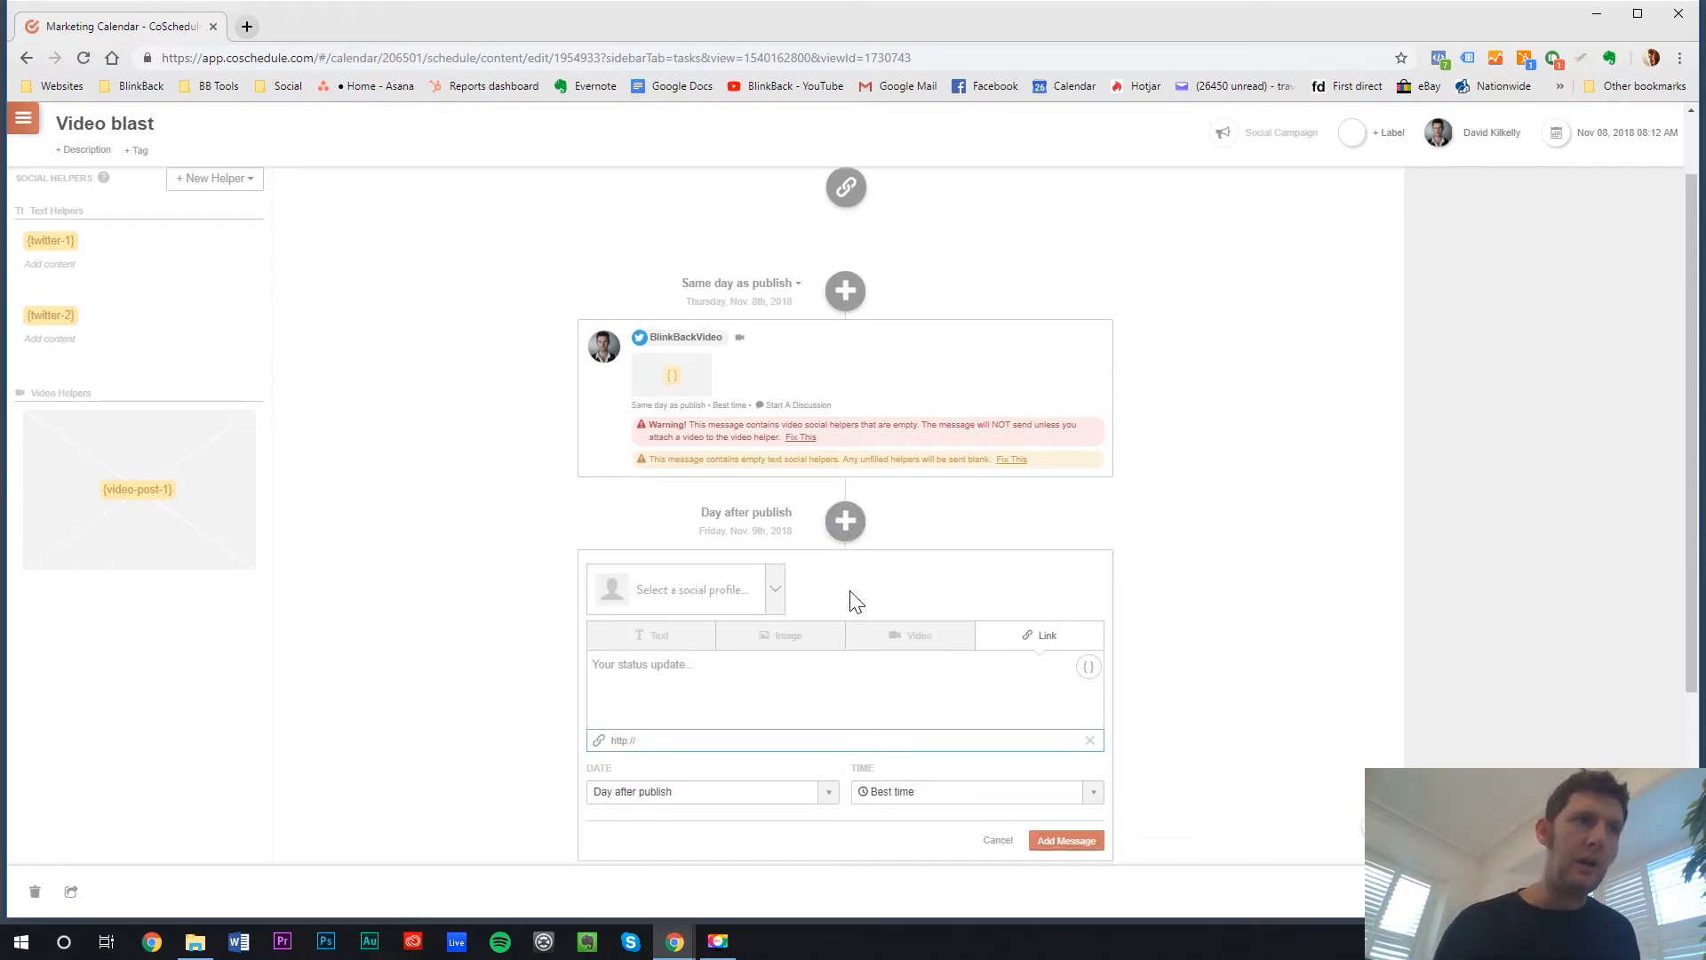
click(775, 502)
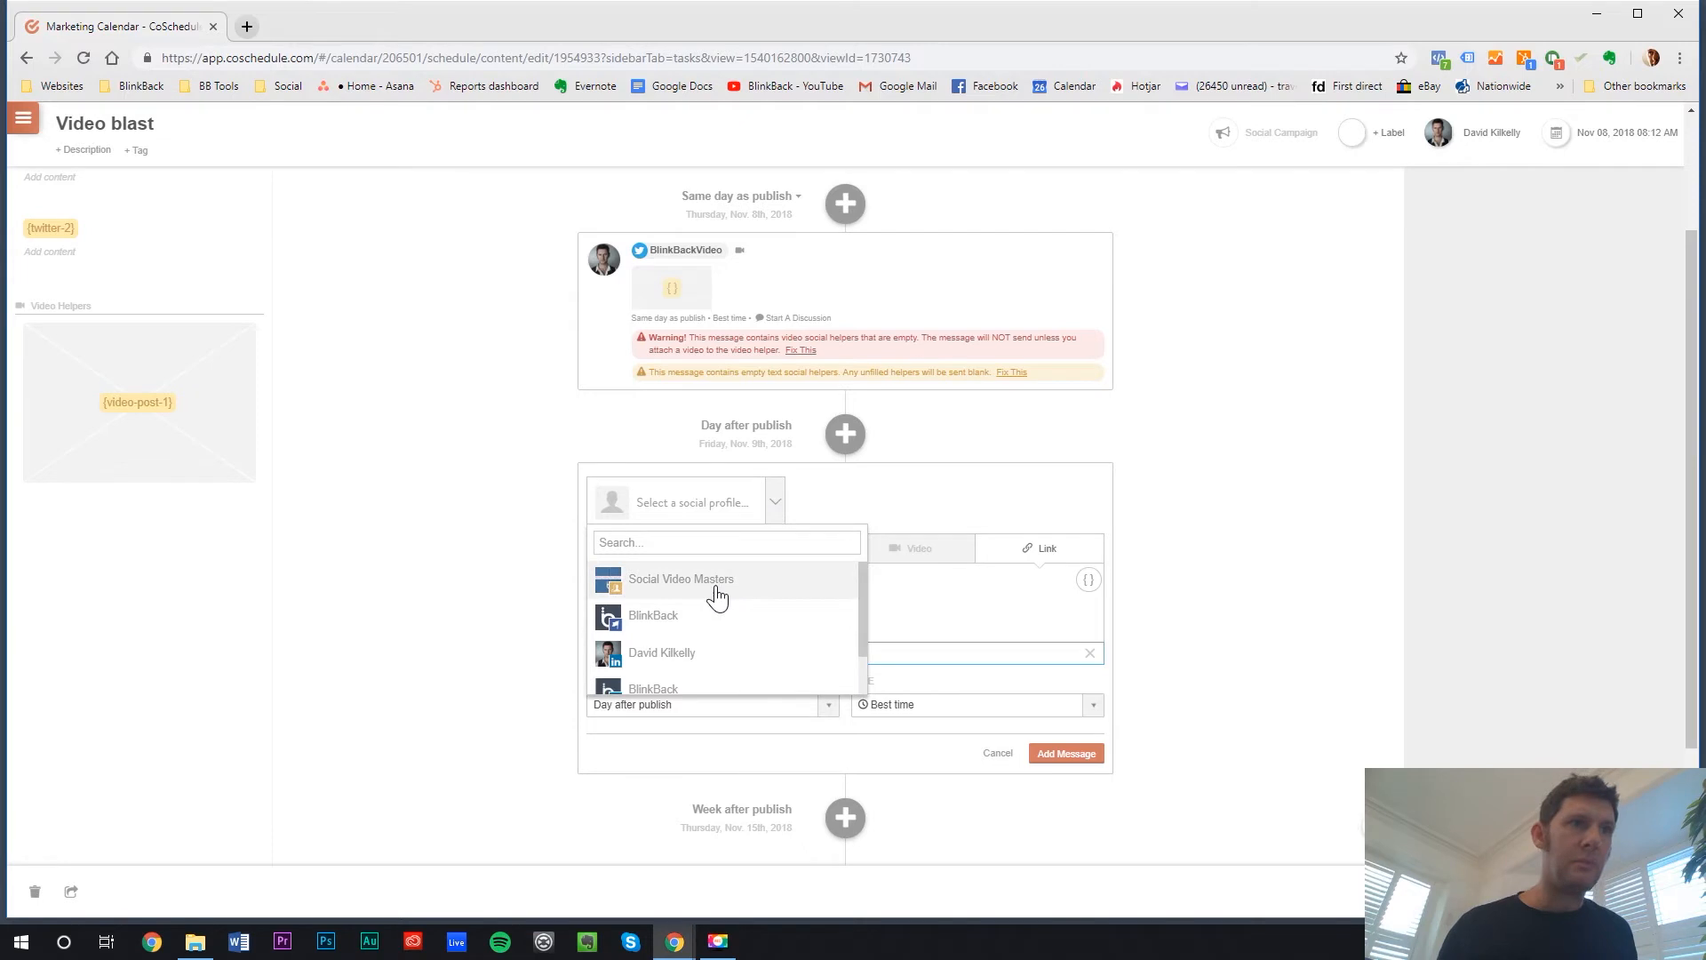
click(660, 582)
click(887, 516)
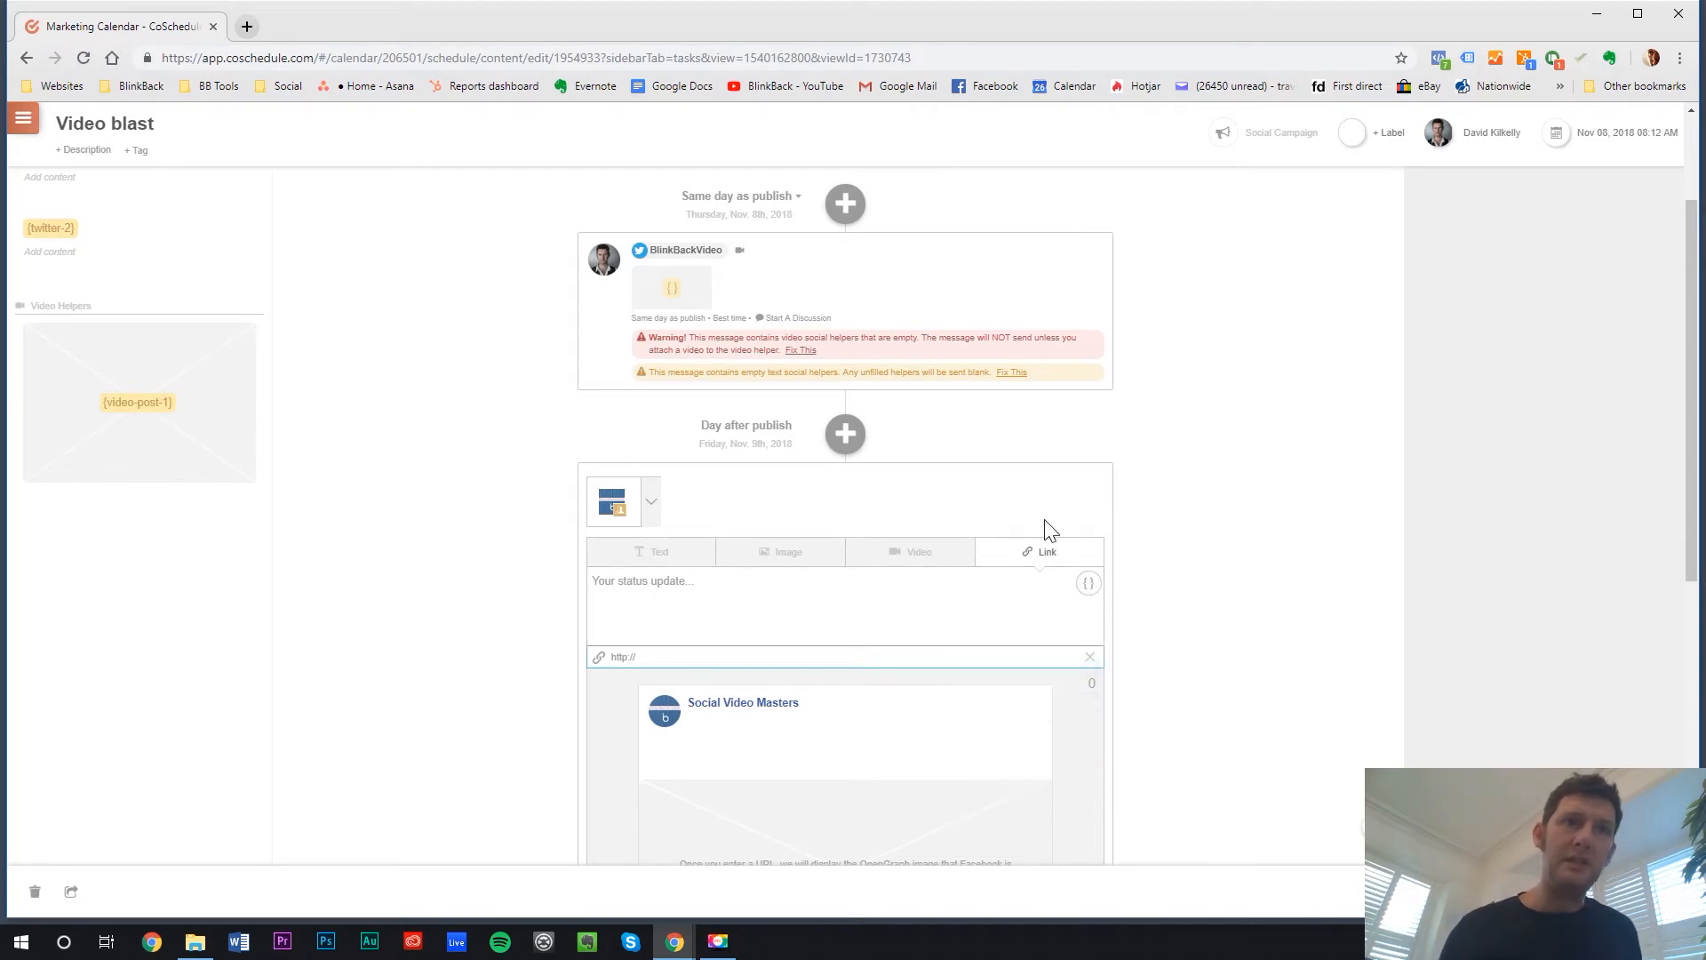
mouse_move(1089, 583)
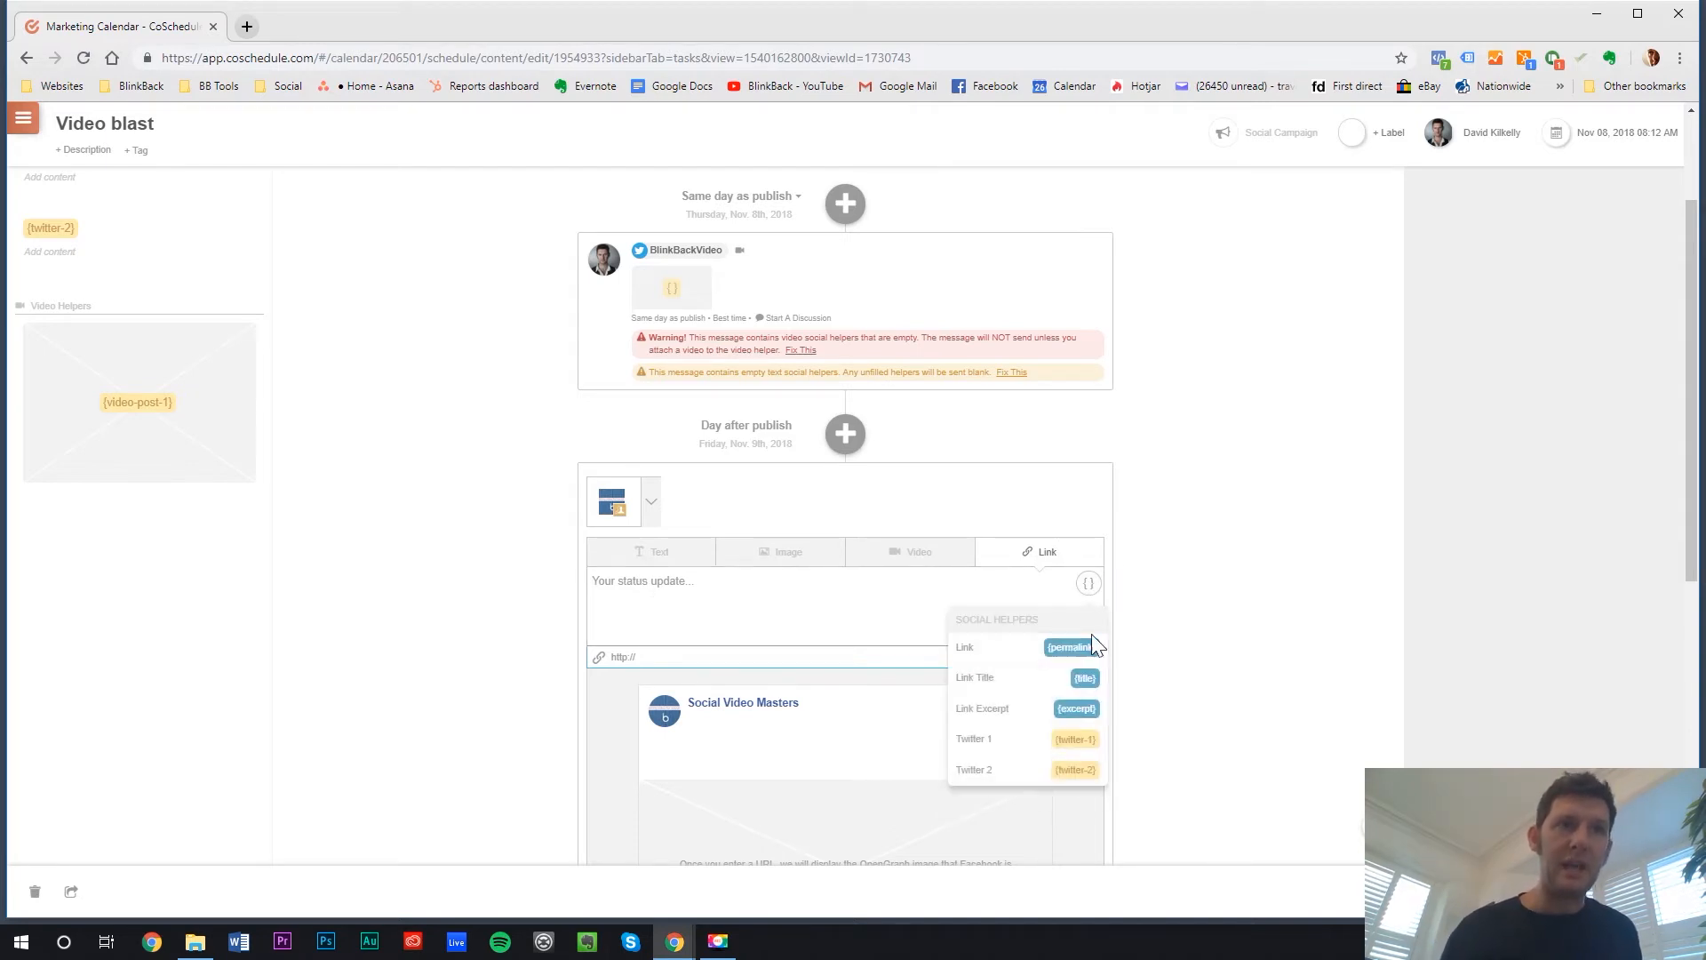
click(1073, 774)
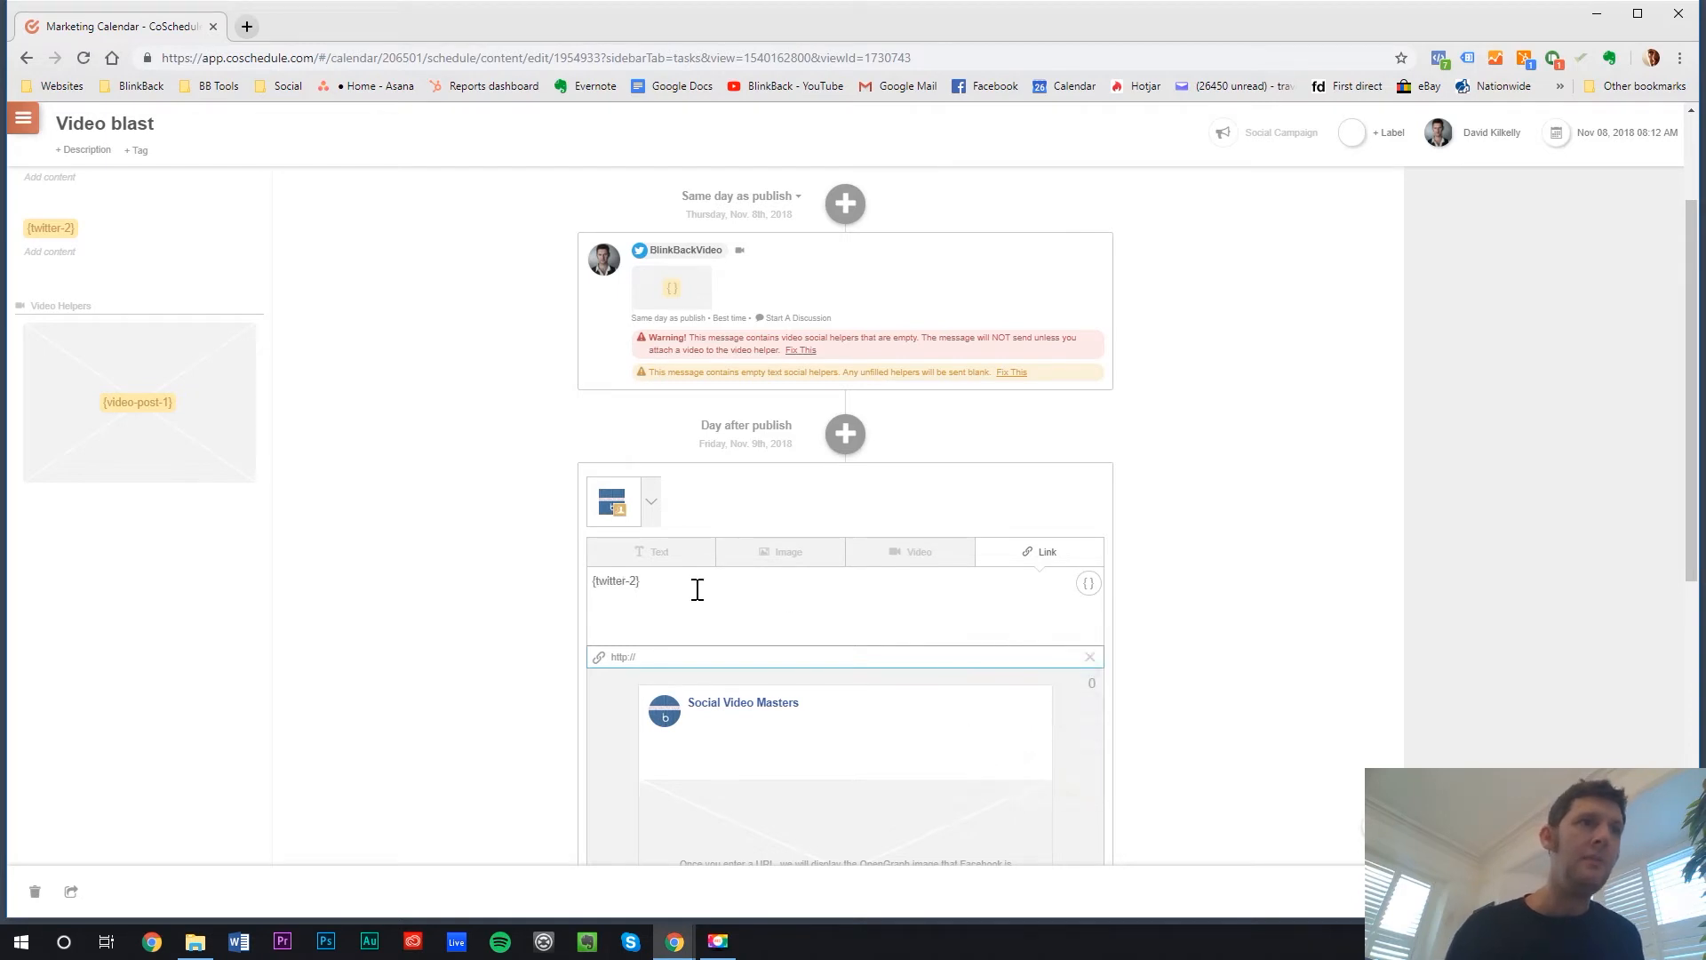
Make the day-after message a video post using the video post 1 helper and add it to the campaign
scroll(757, 727, down, 1)
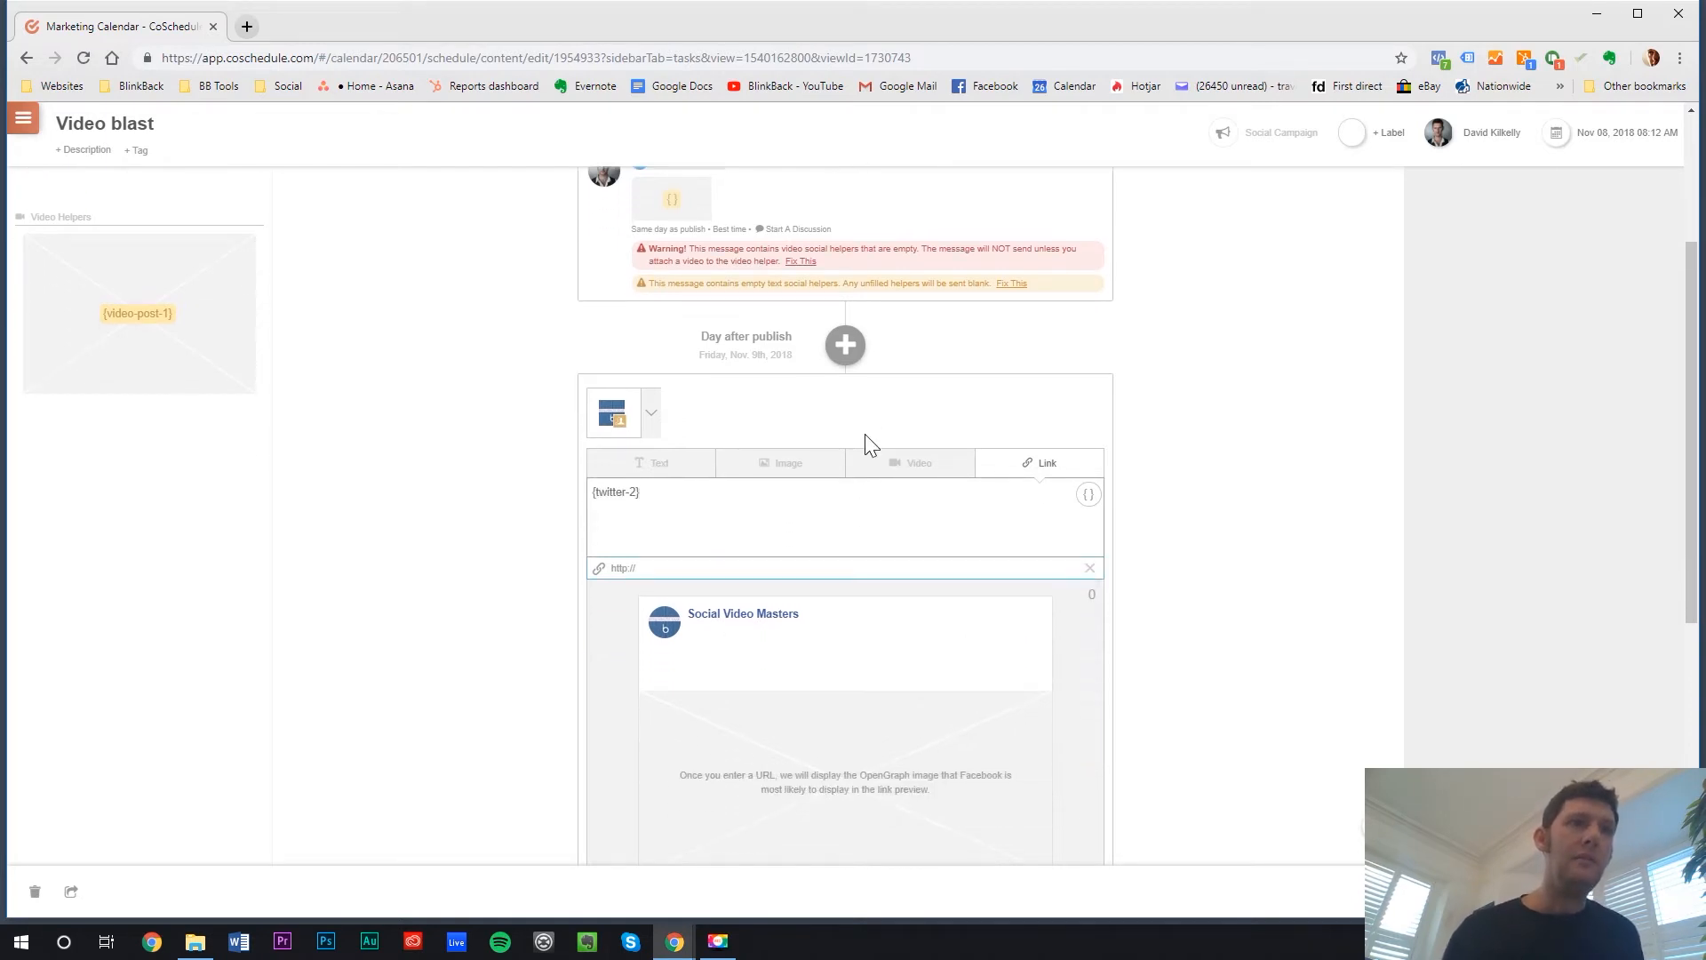
click(906, 463)
scroll(844, 701, down, 1)
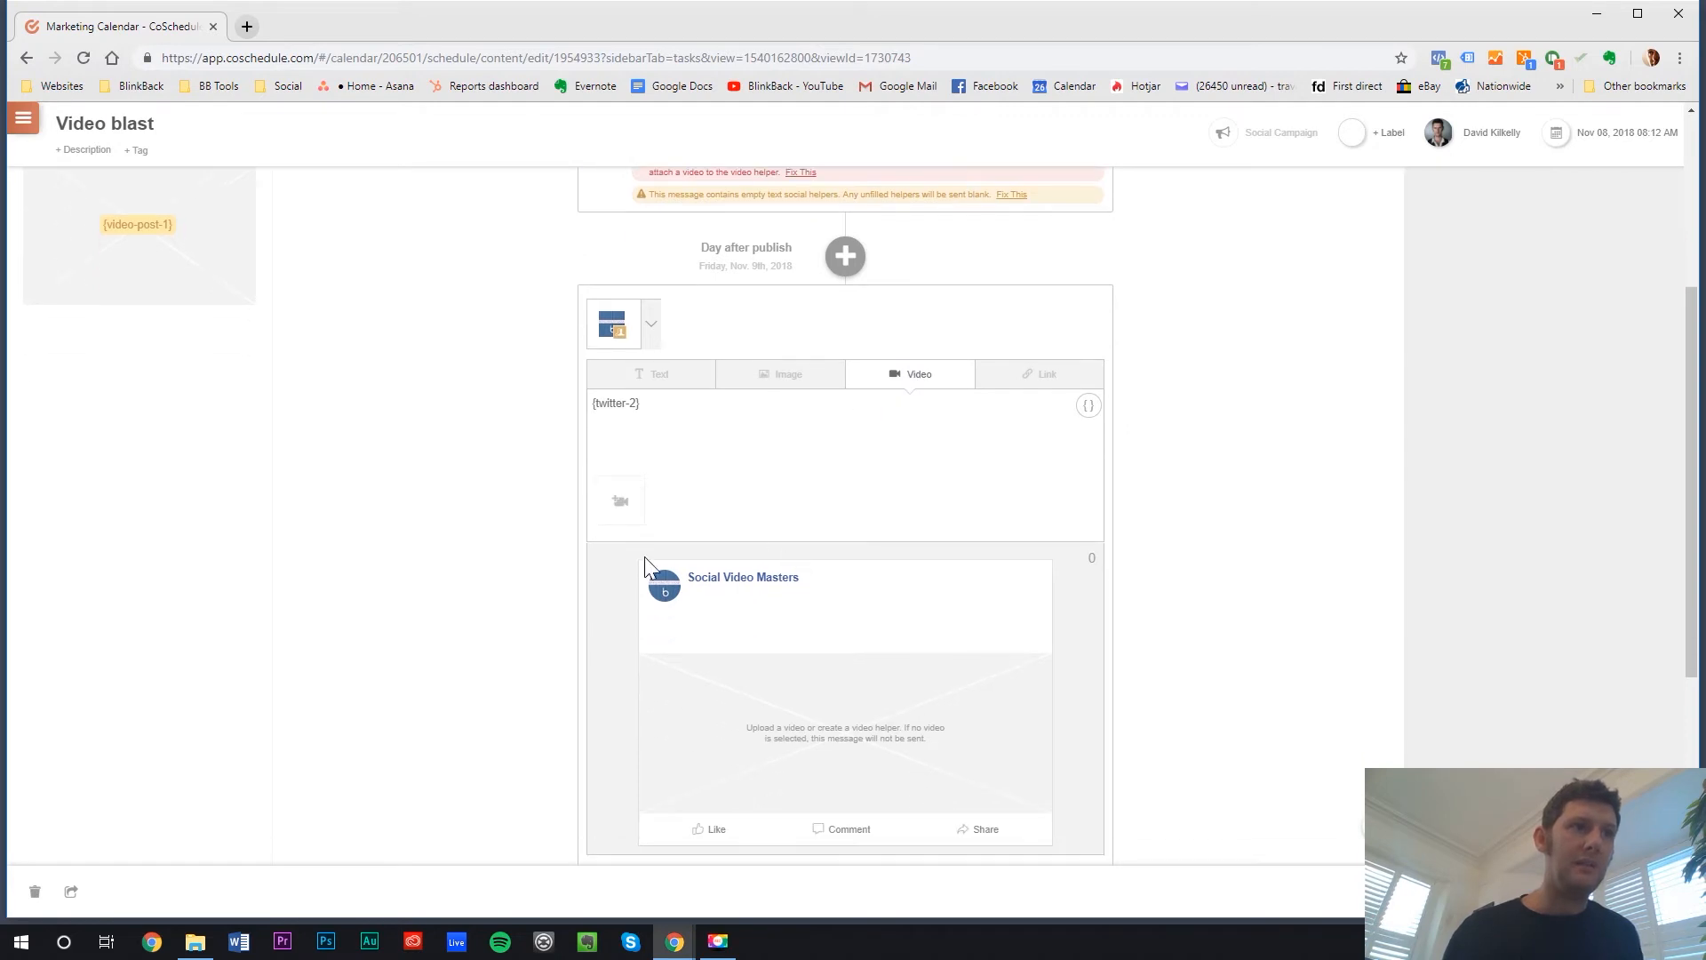
click(616, 501)
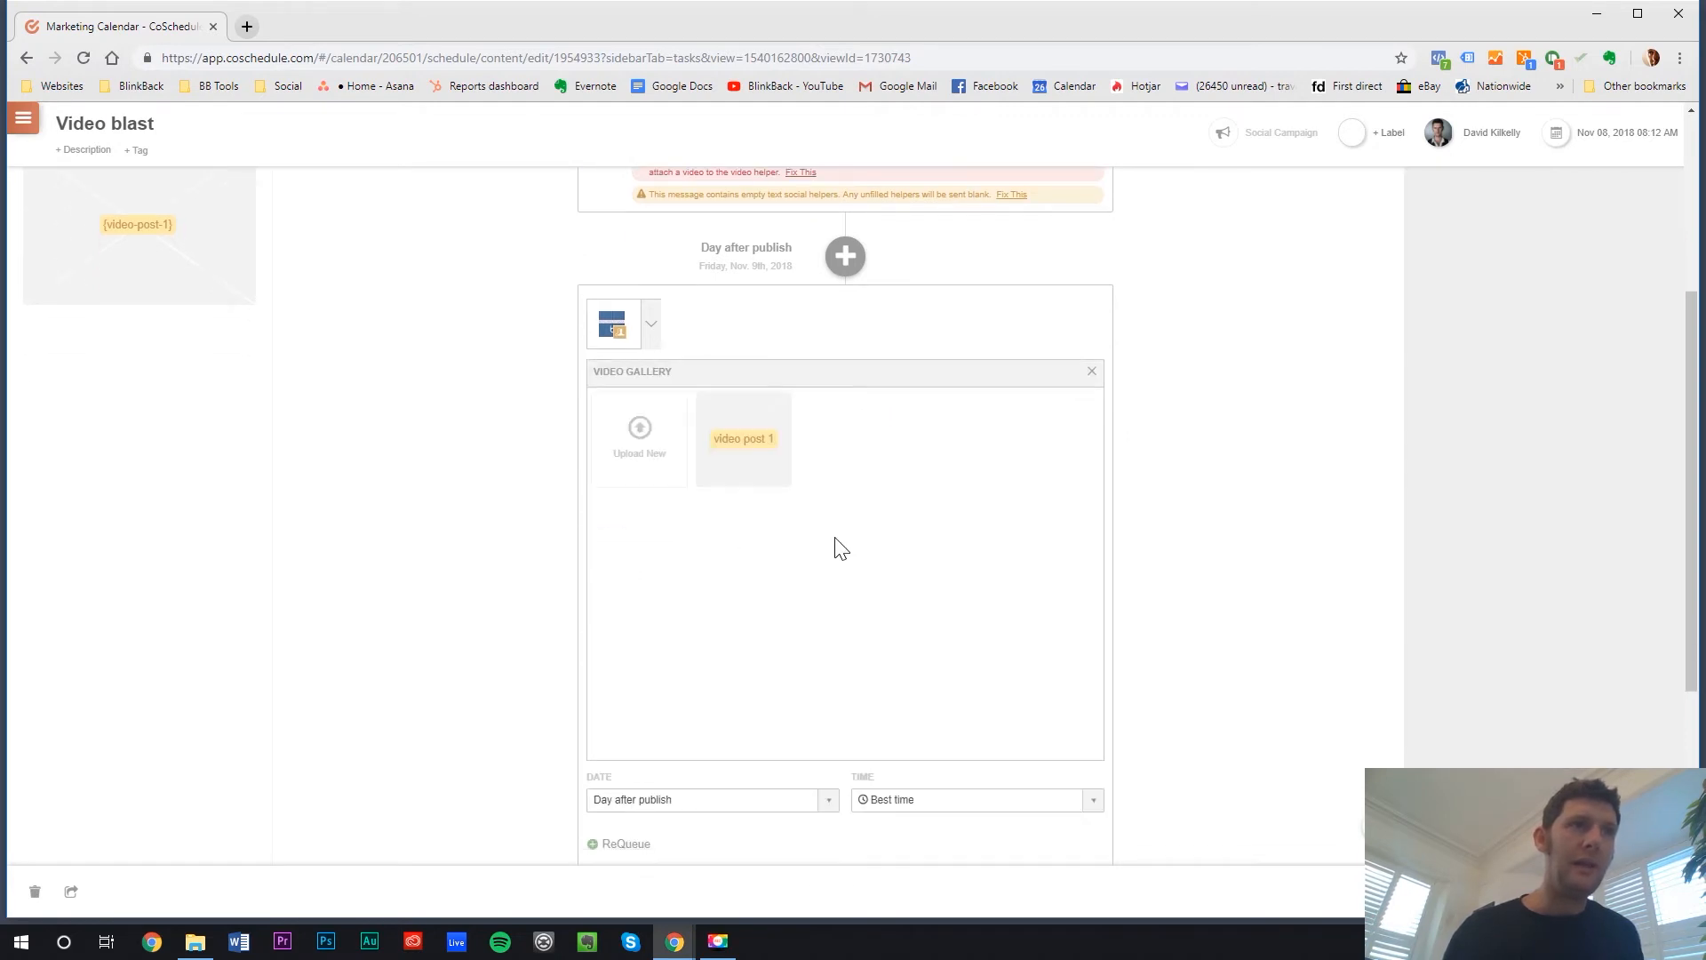
click(758, 419)
scroll(952, 686, down, 2)
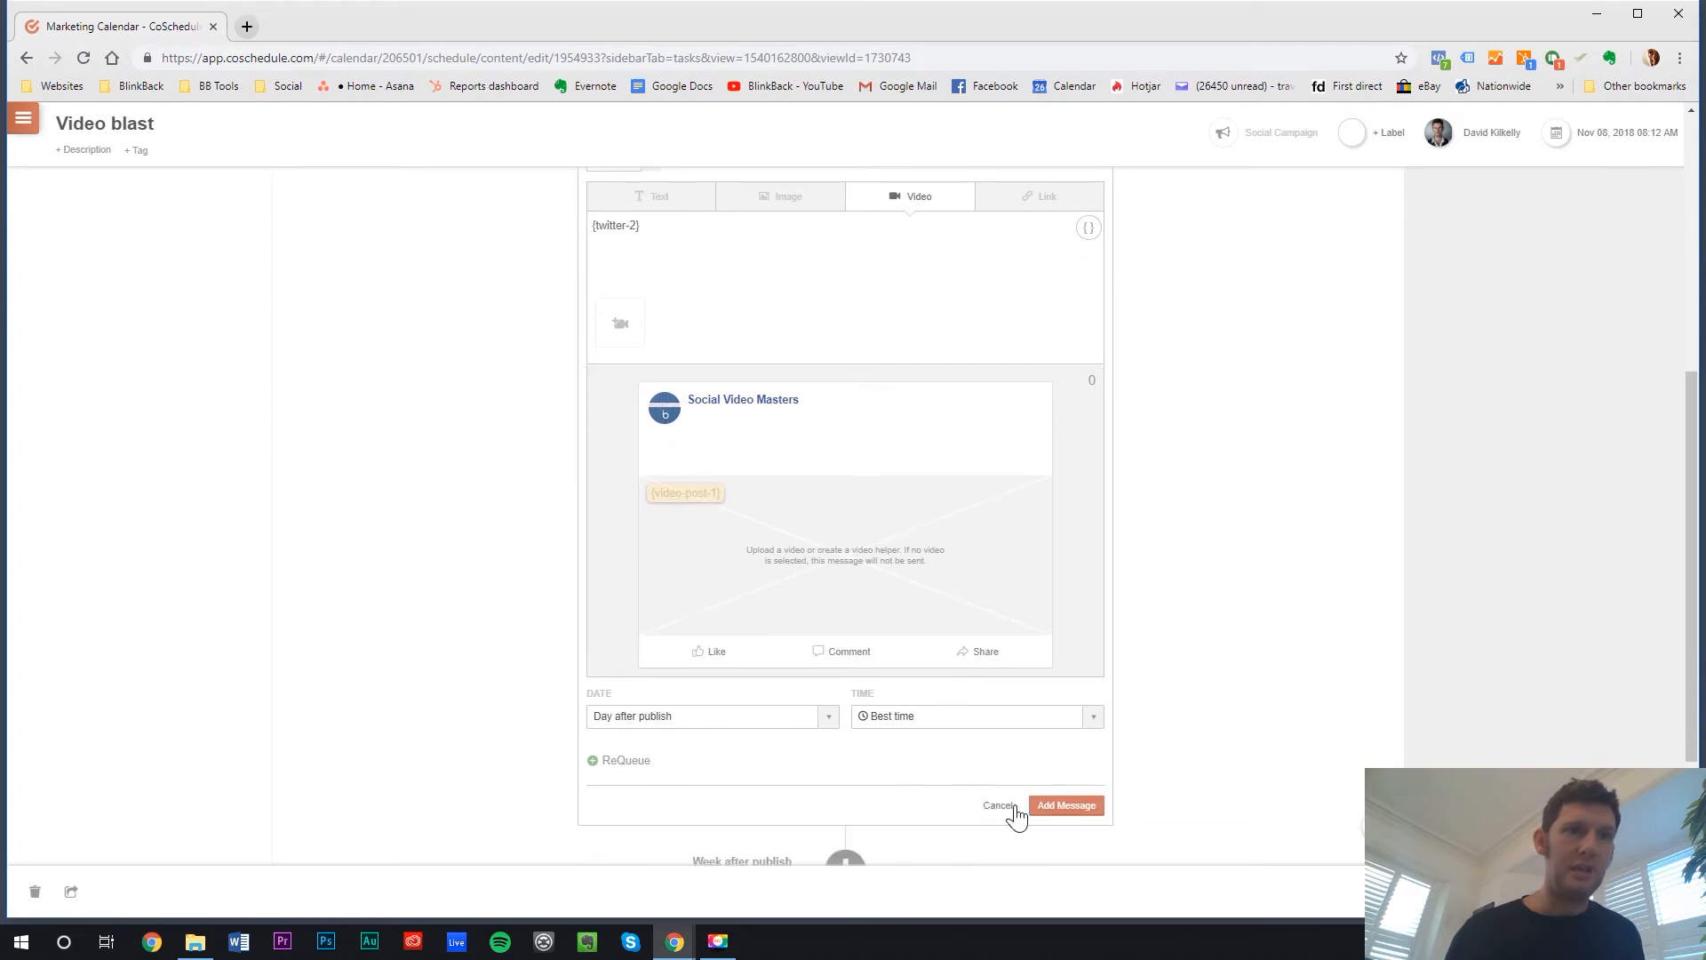
click(1064, 805)
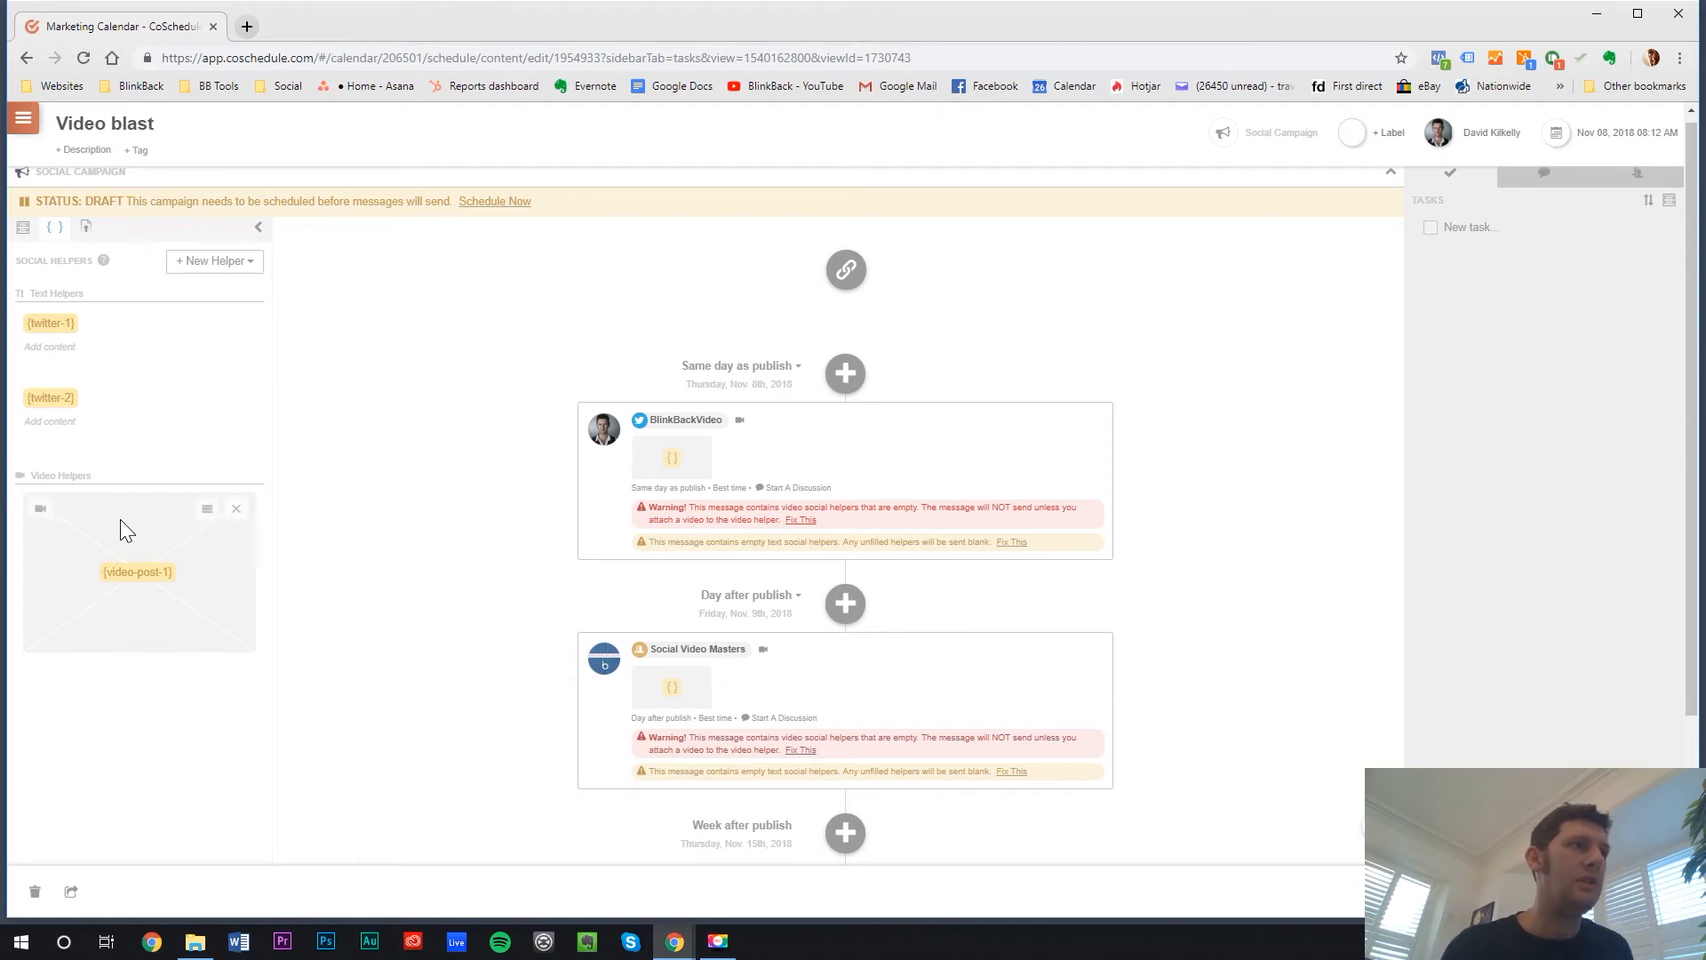
Fill the Twitter 1 helper with "this is great" and the Twitter 2 helper with "try this now"
click(47, 346)
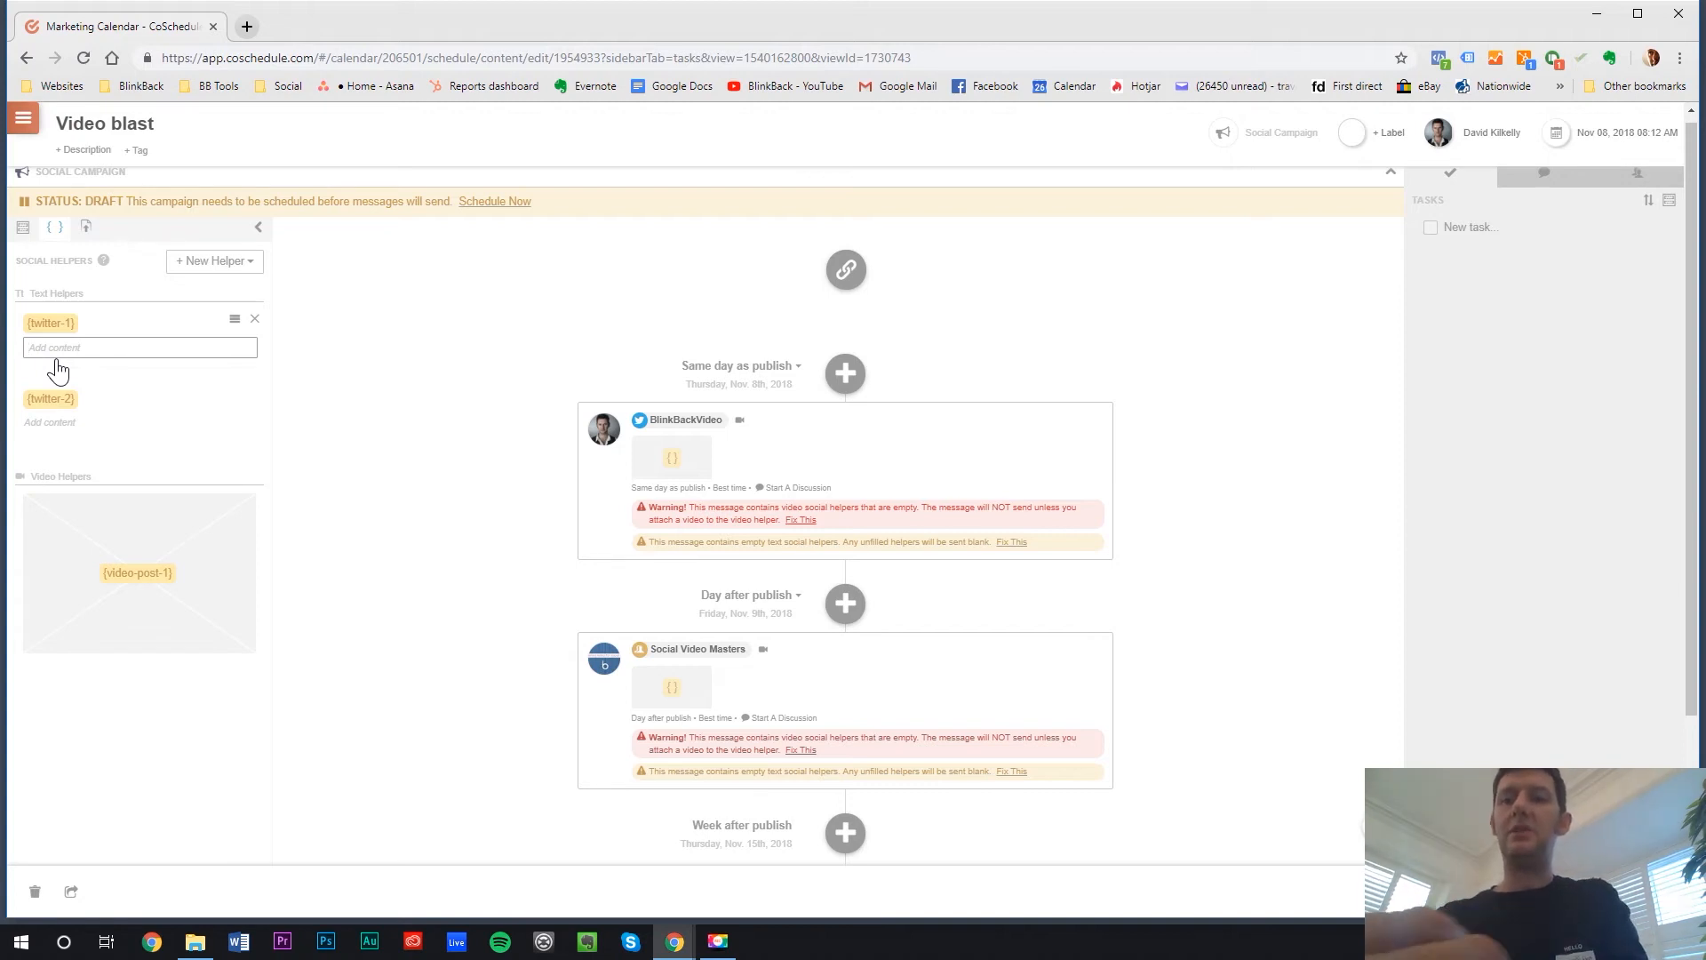
text(this is great)
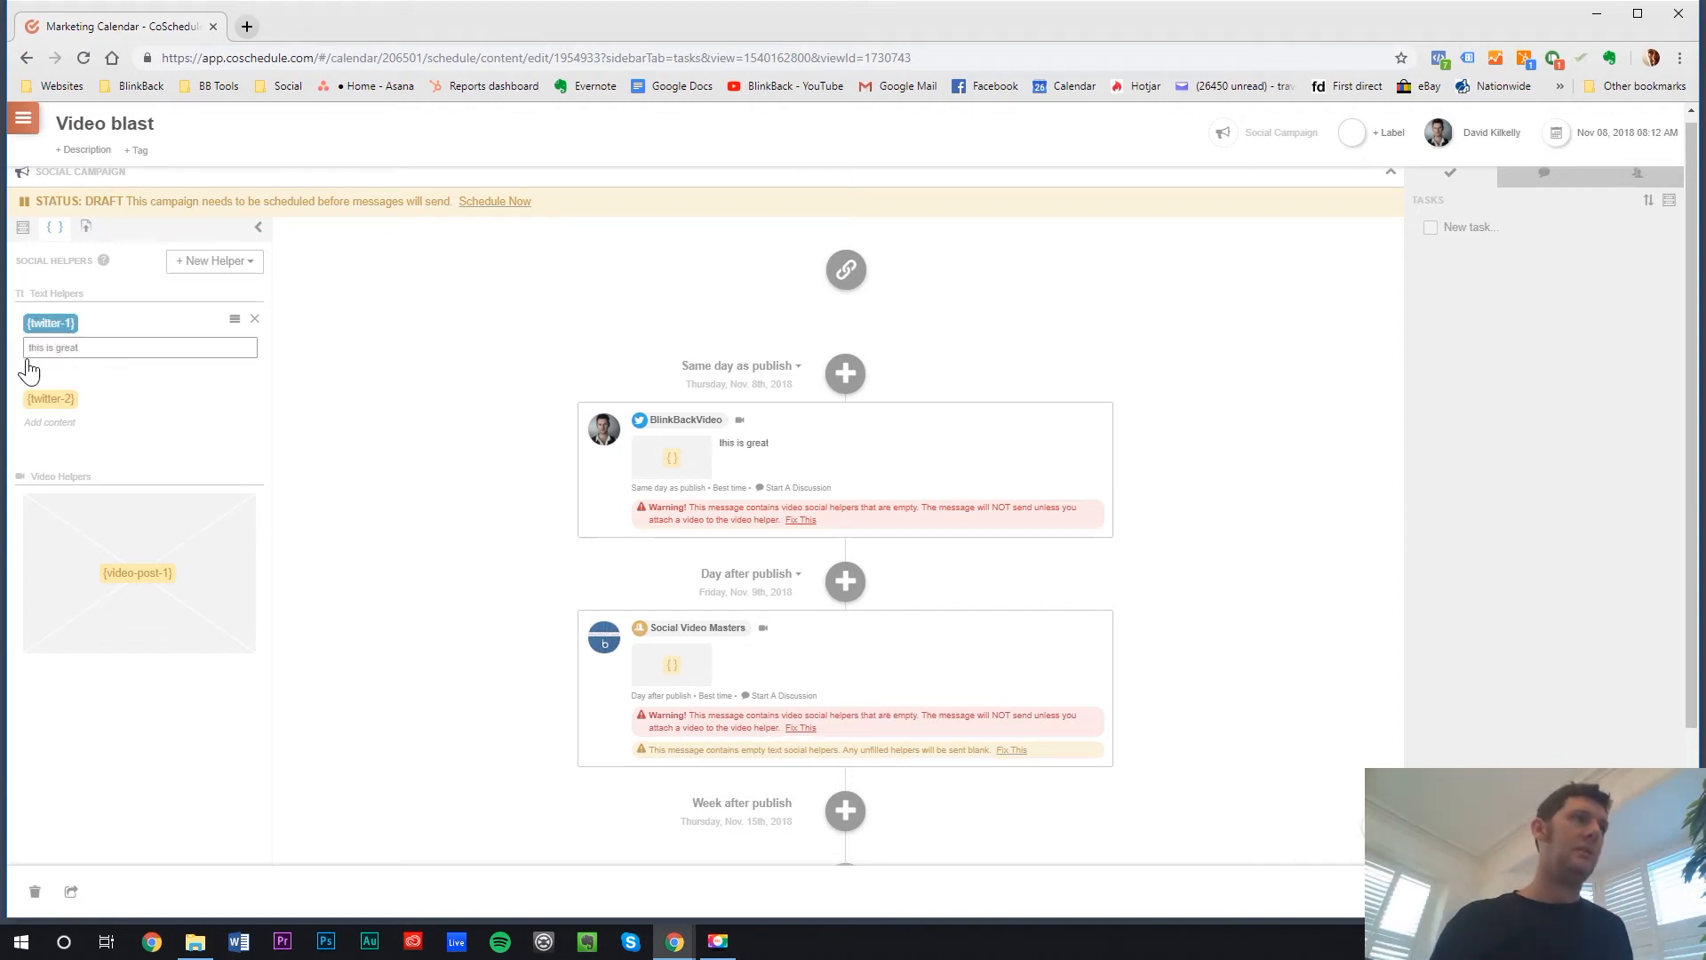
click(35, 422)
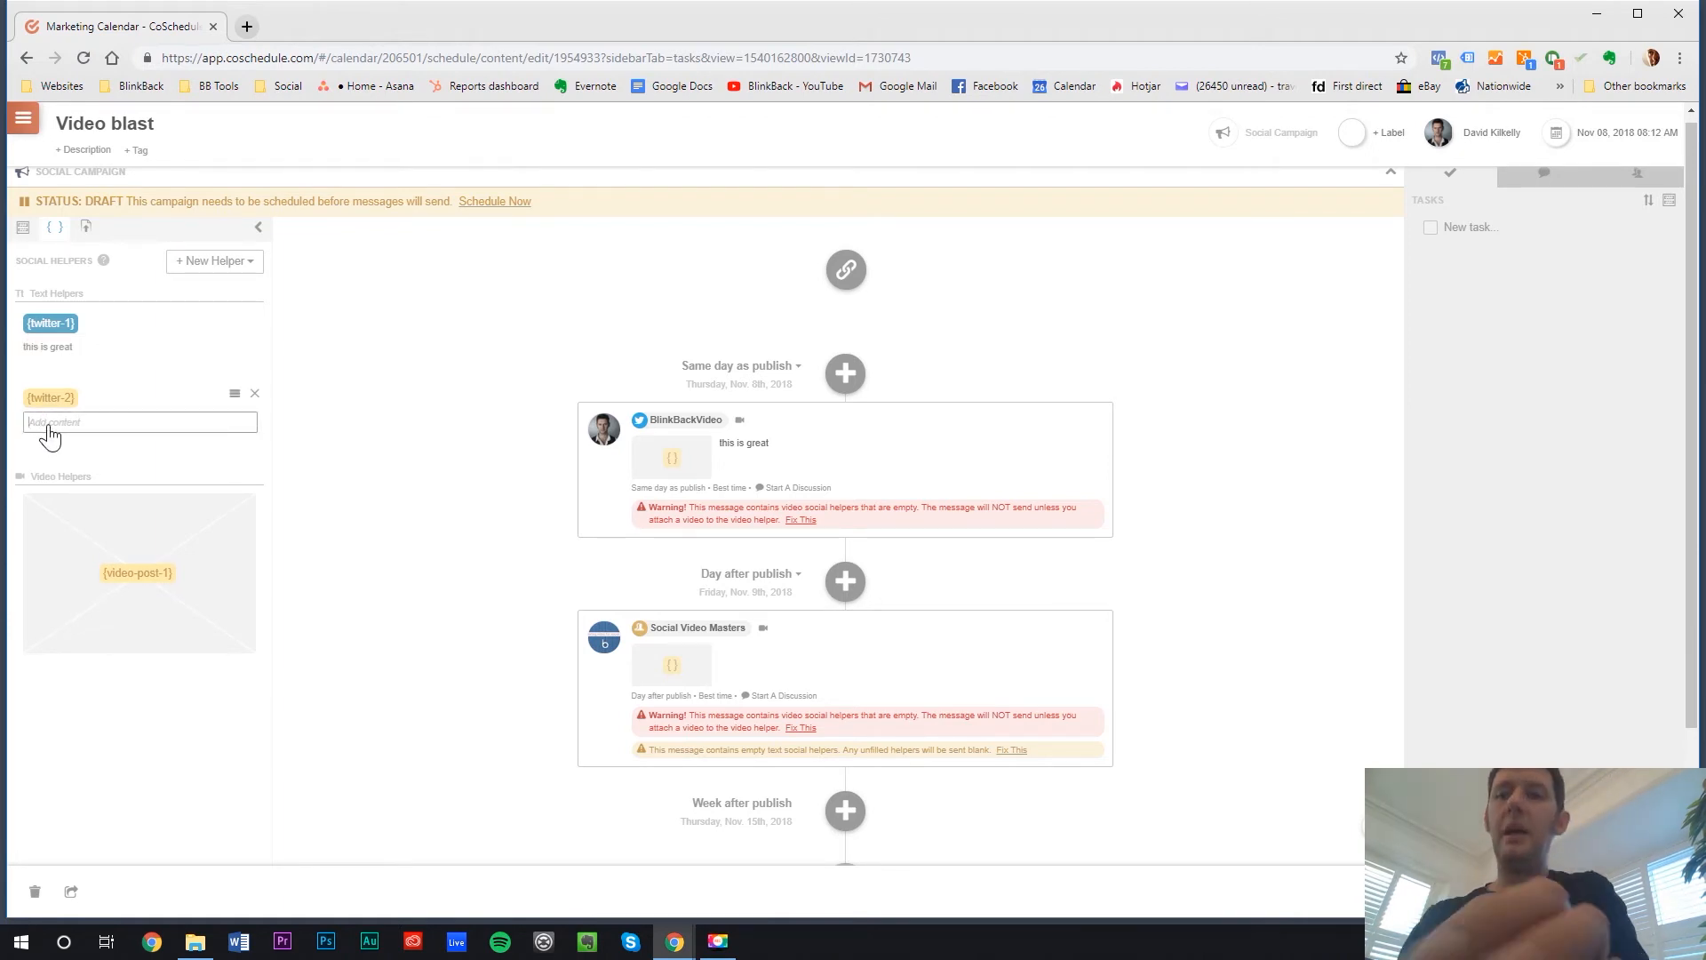
text(try this now)
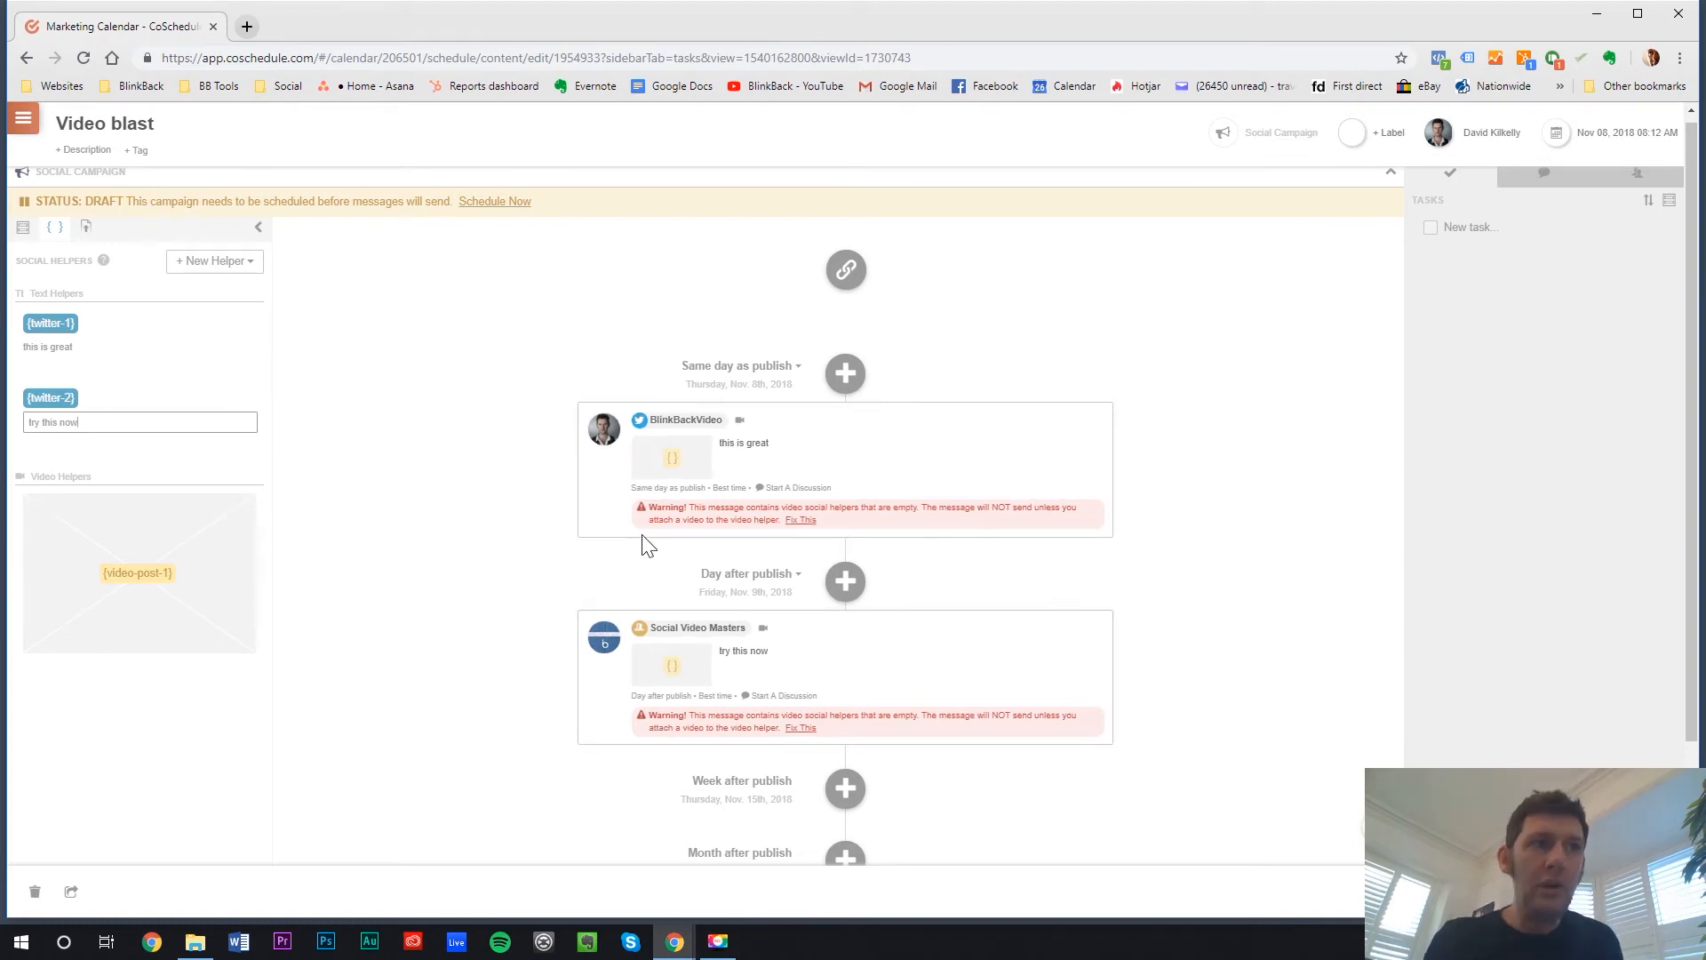
click(172, 449)
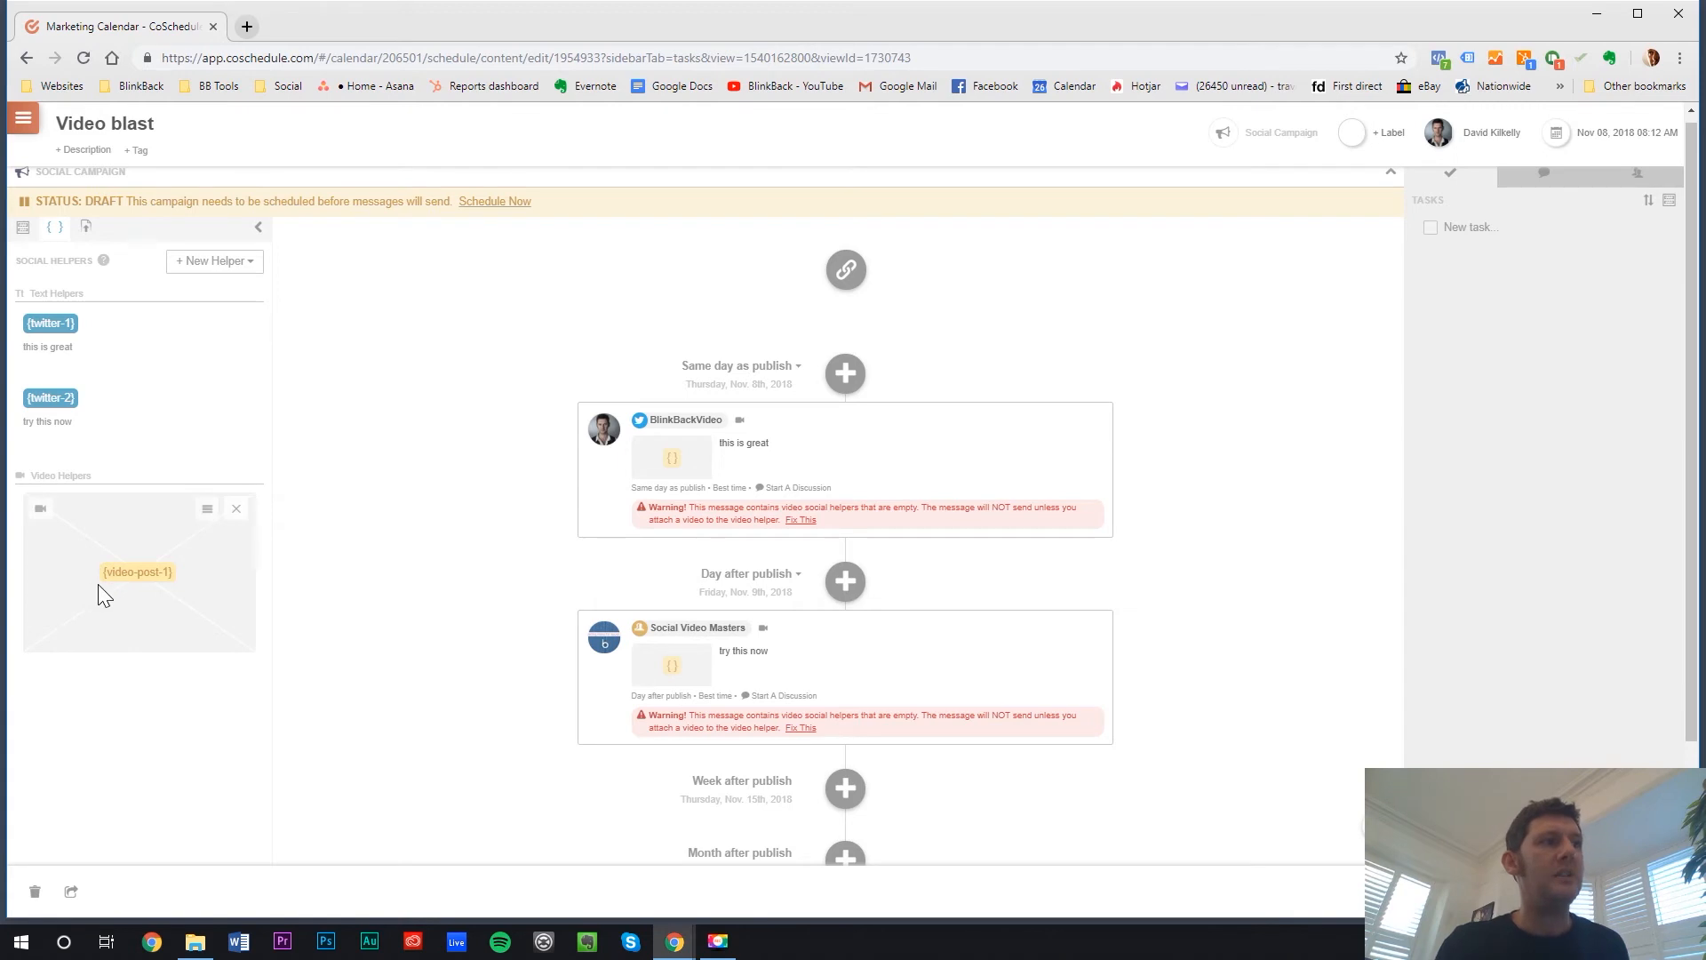
Upload the "square video precise" file from the finished adverts folder to the video post 1 helper
click(41, 514)
click(137, 590)
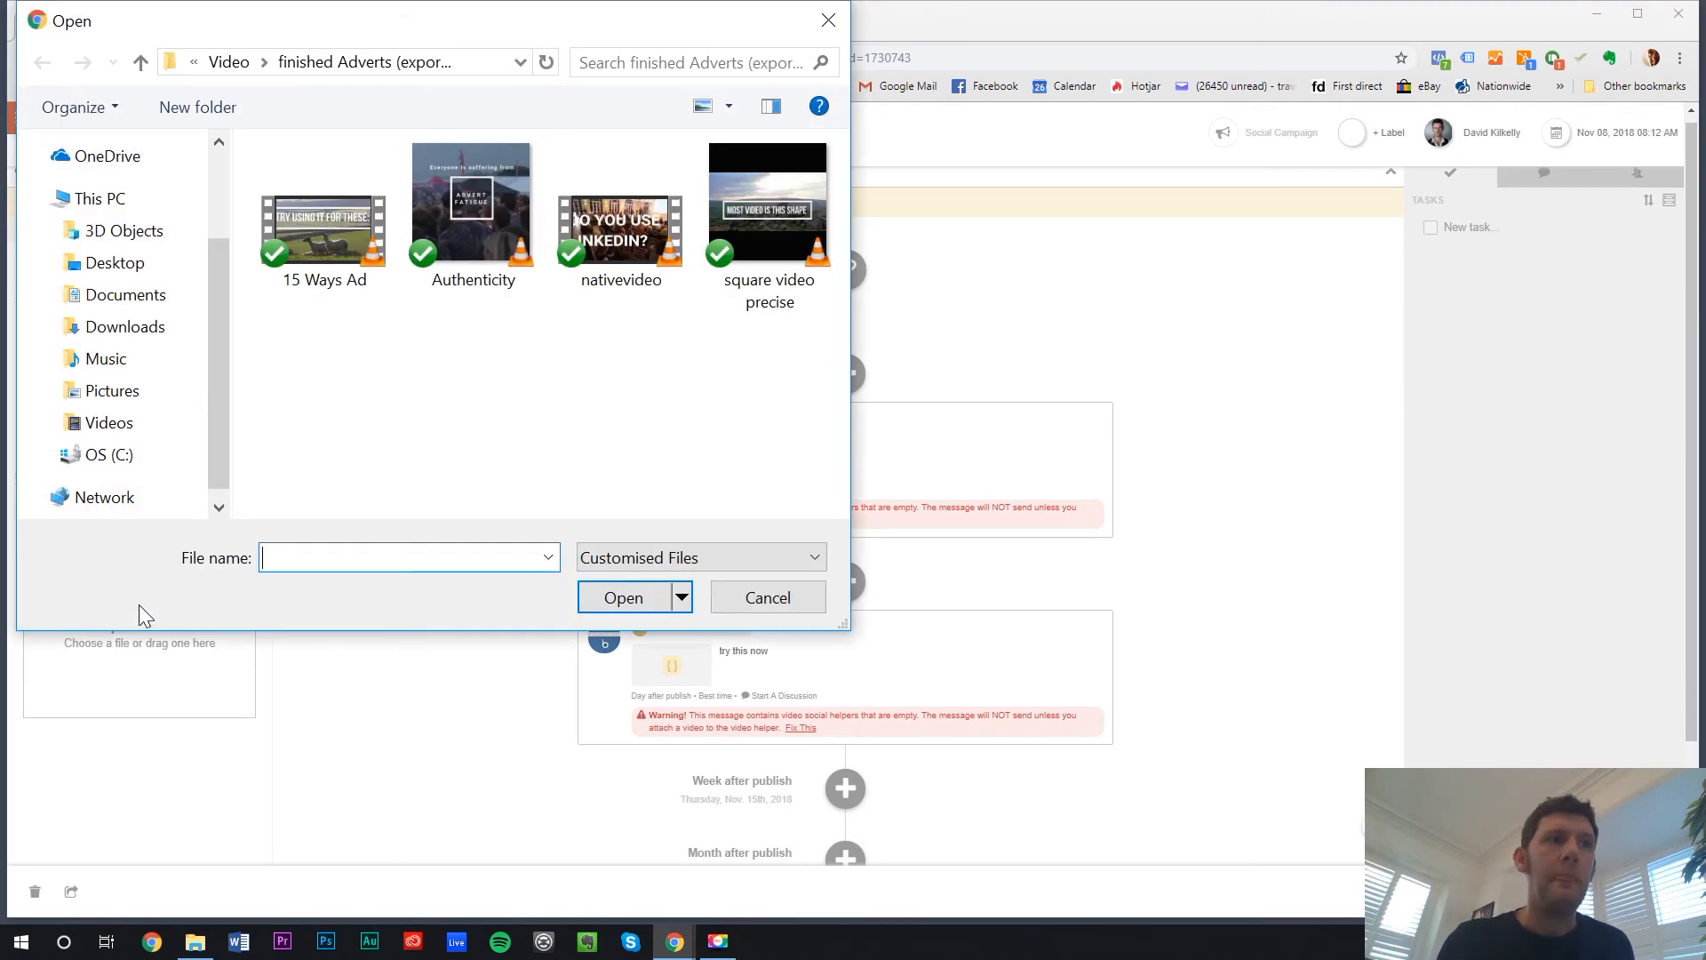
click(726, 188)
click(637, 599)
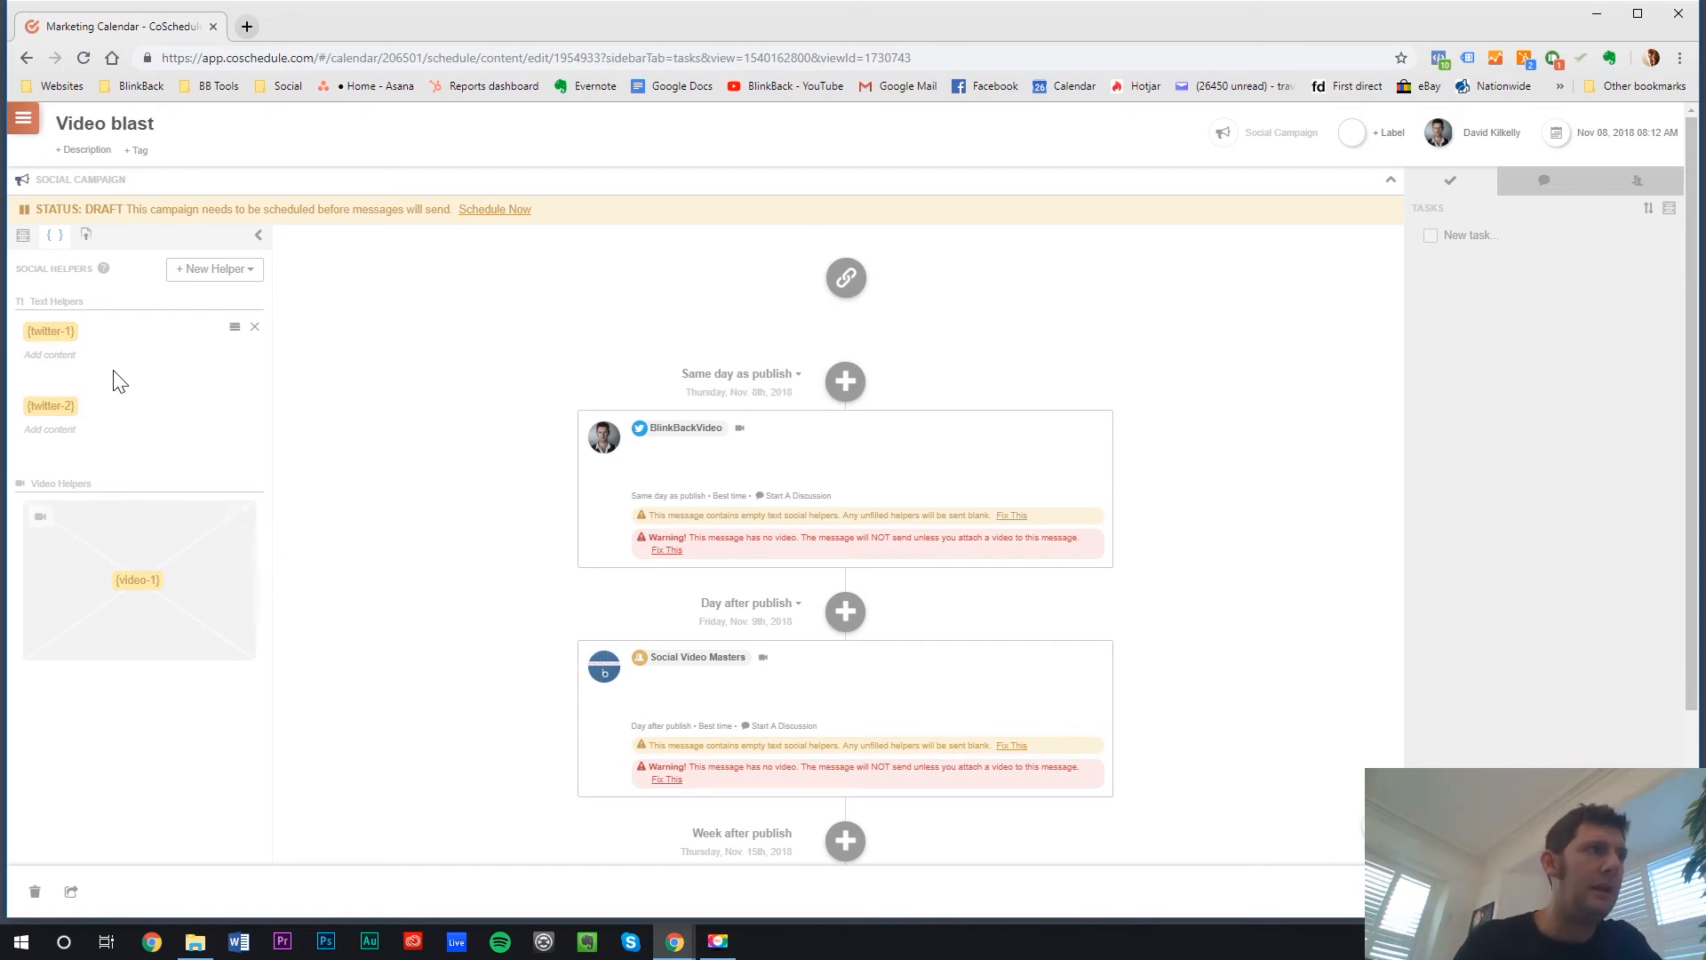
click(59, 355)
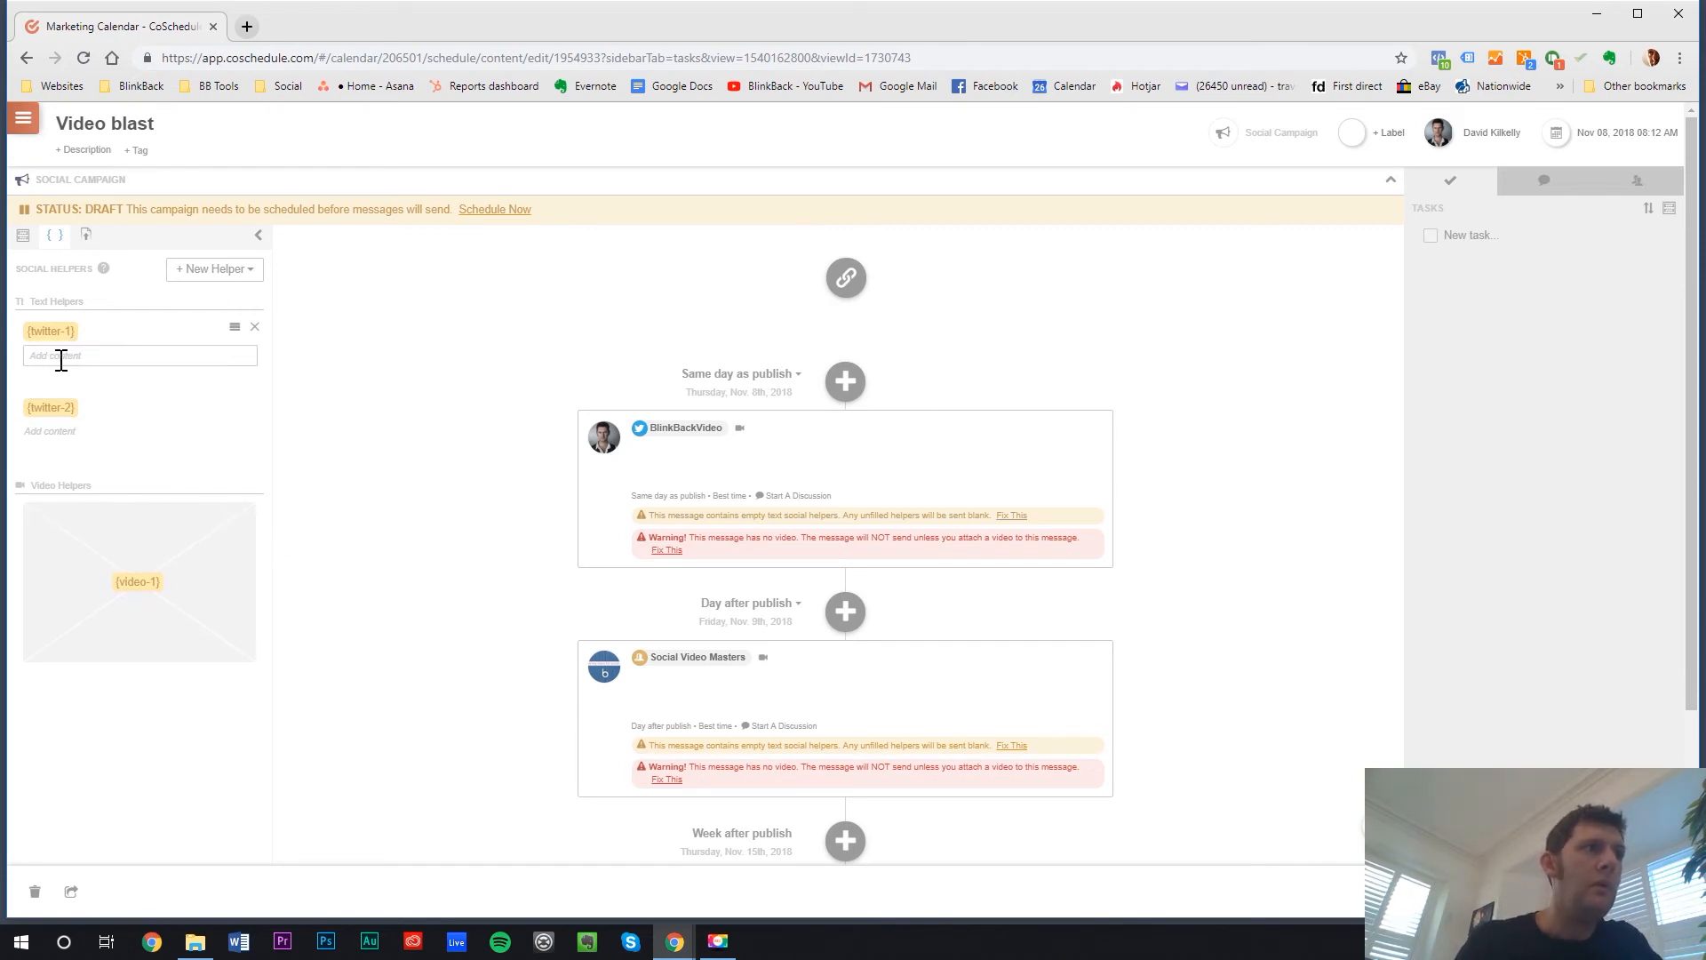
click(66, 431)
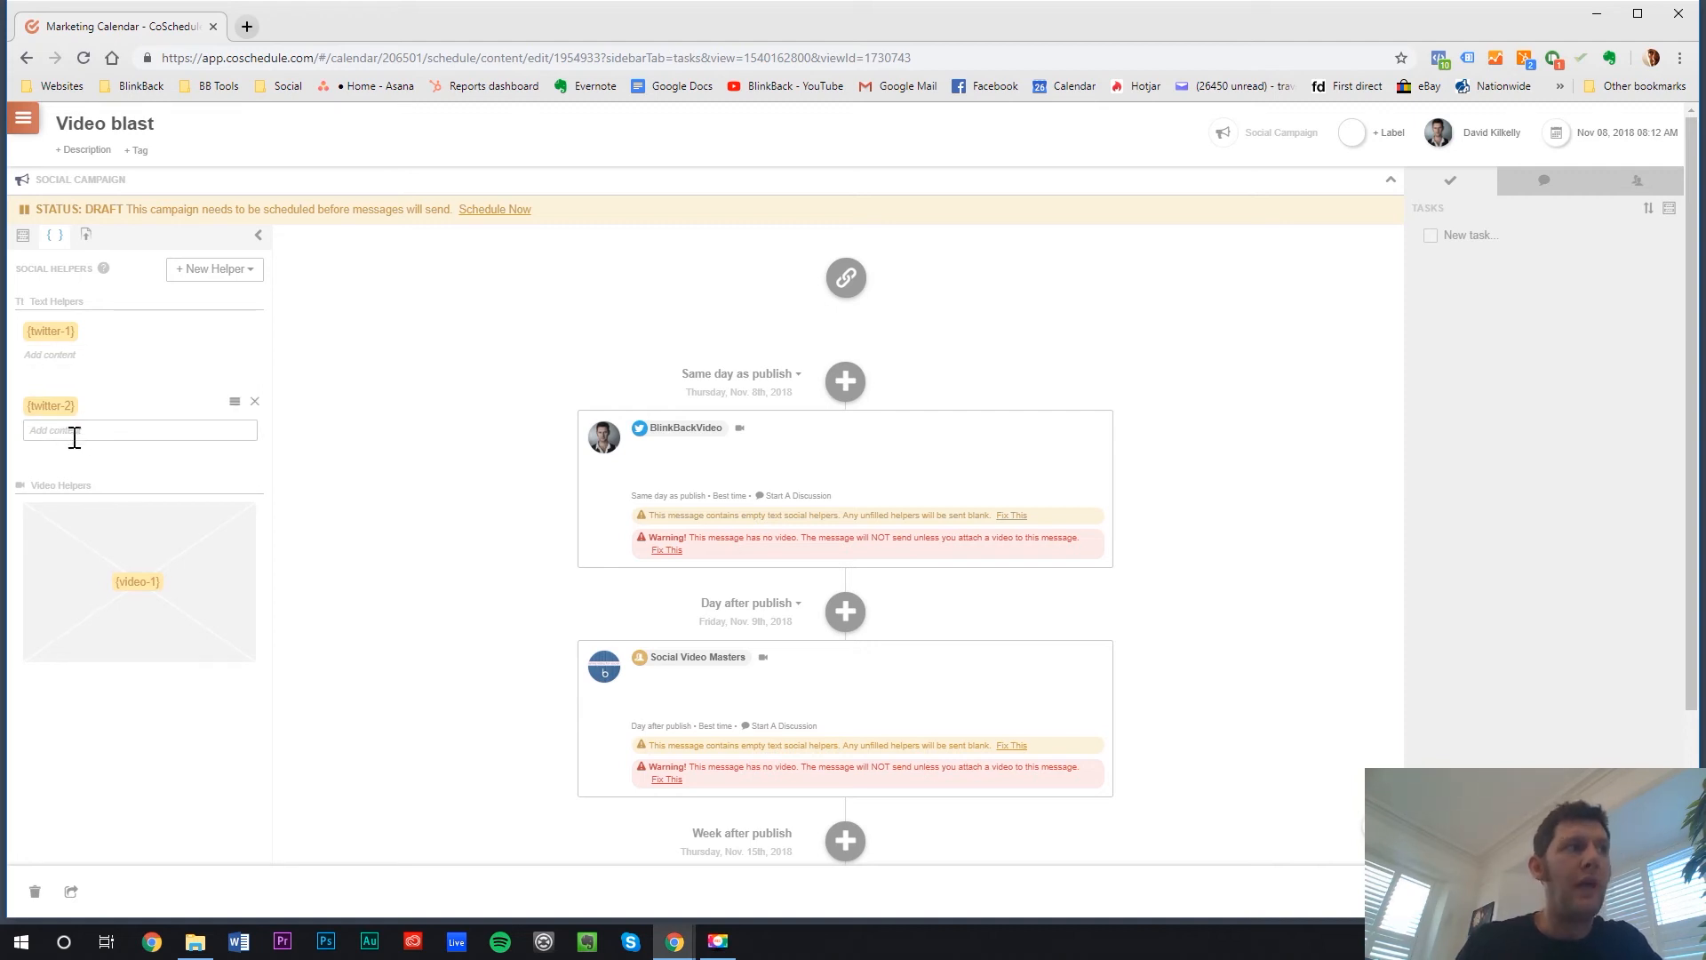
mouse_move(118, 578)
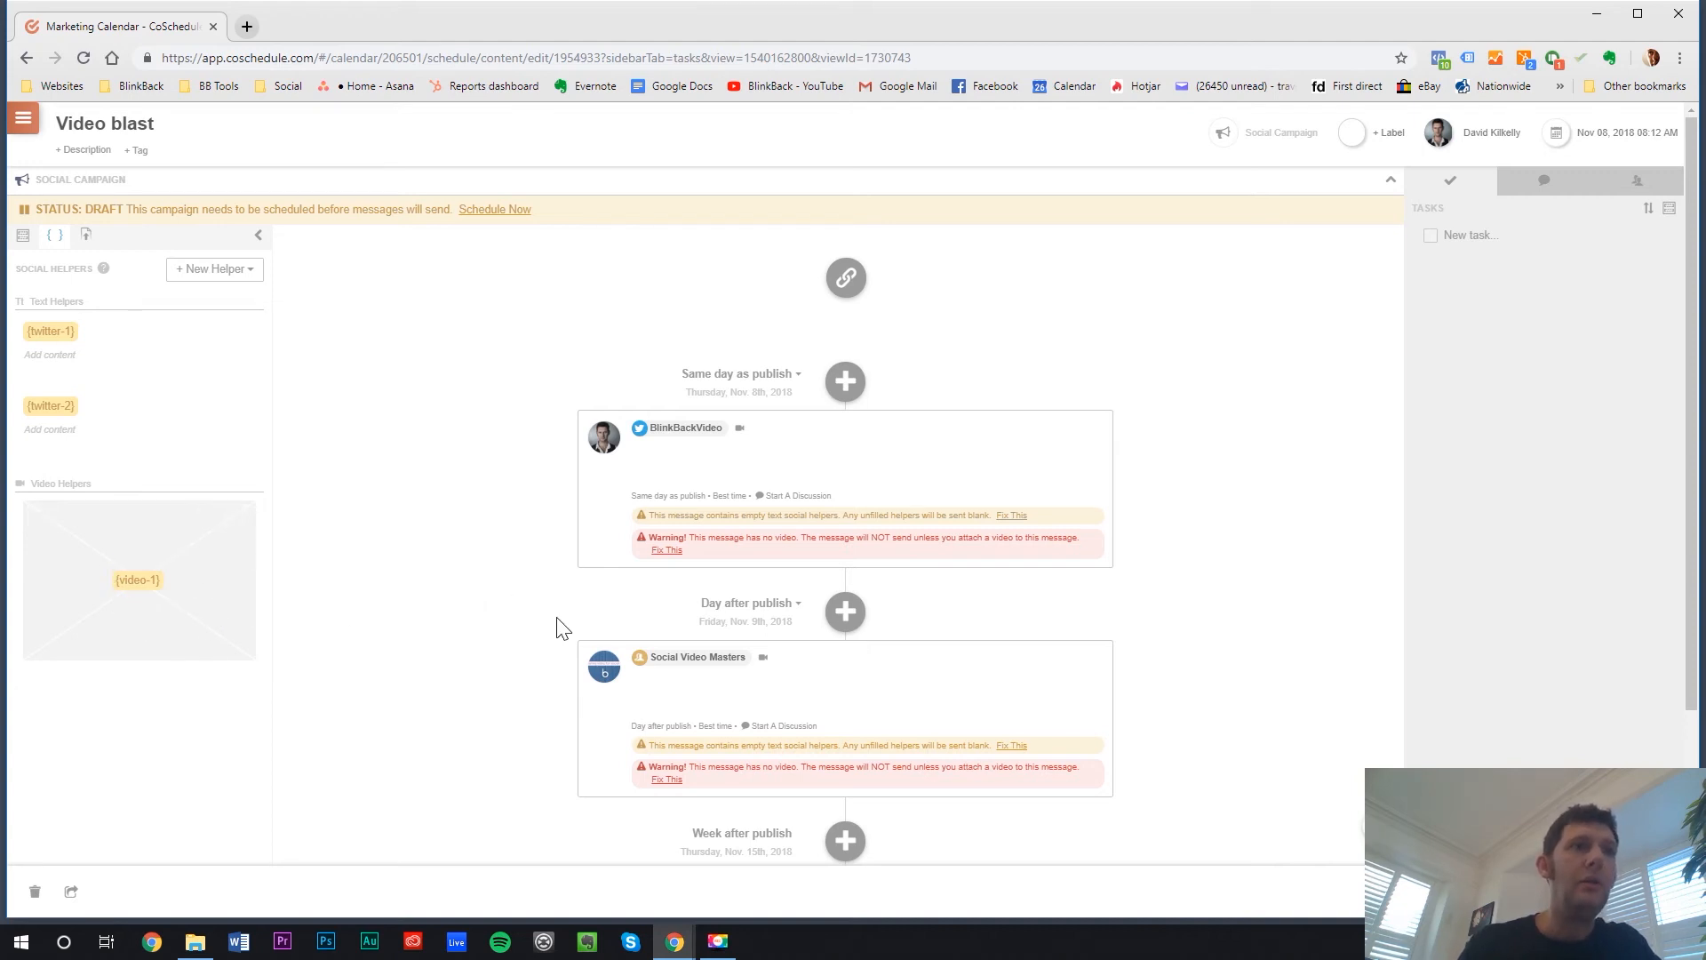
scroll(846, 624, down, 3)
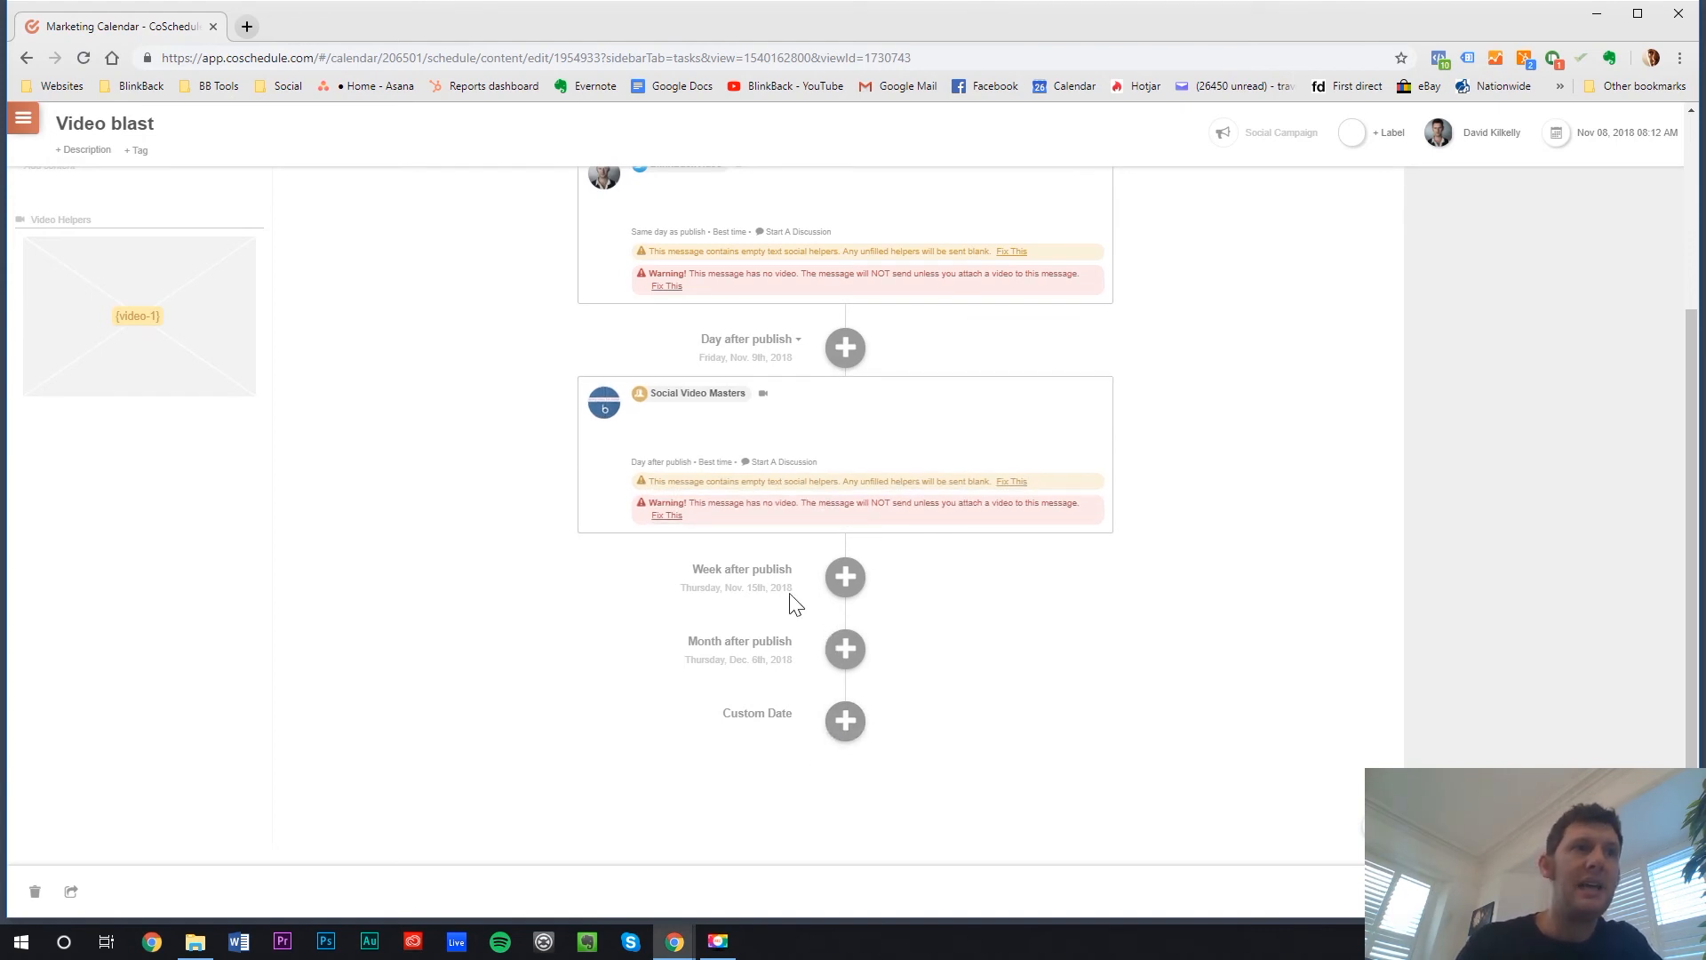
scroll(792, 593, up, 3)
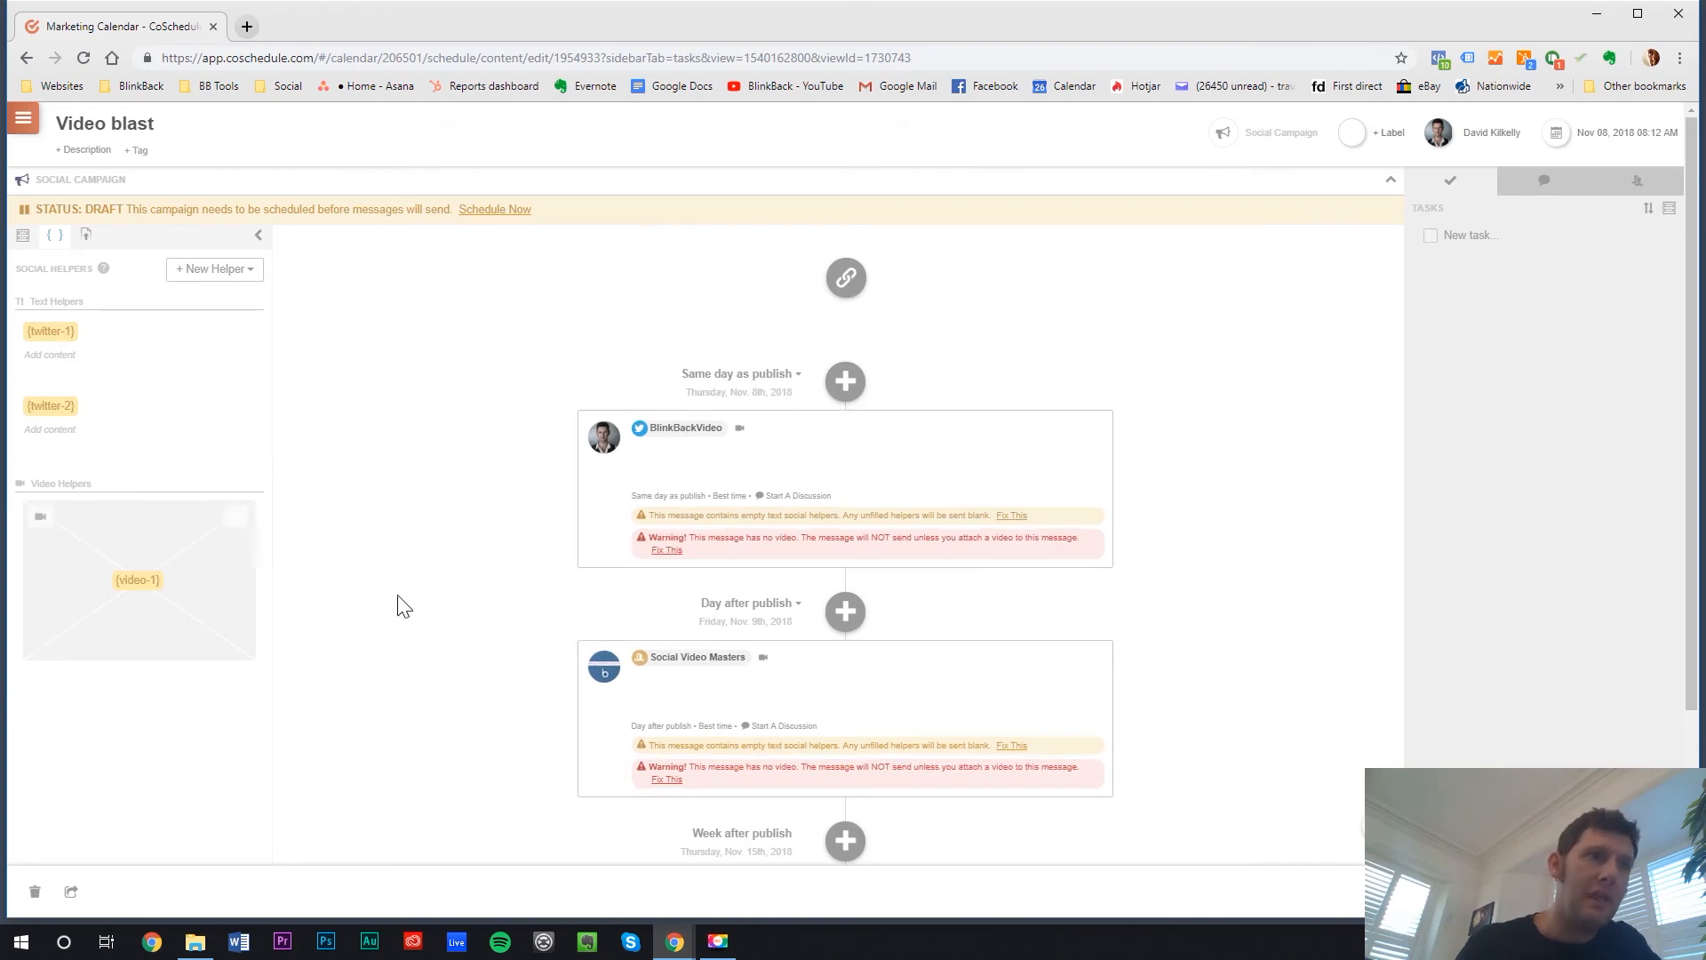
Save the existing Video blast campaign as a social template named "Video blast queue template"
mouse_move(238, 566)
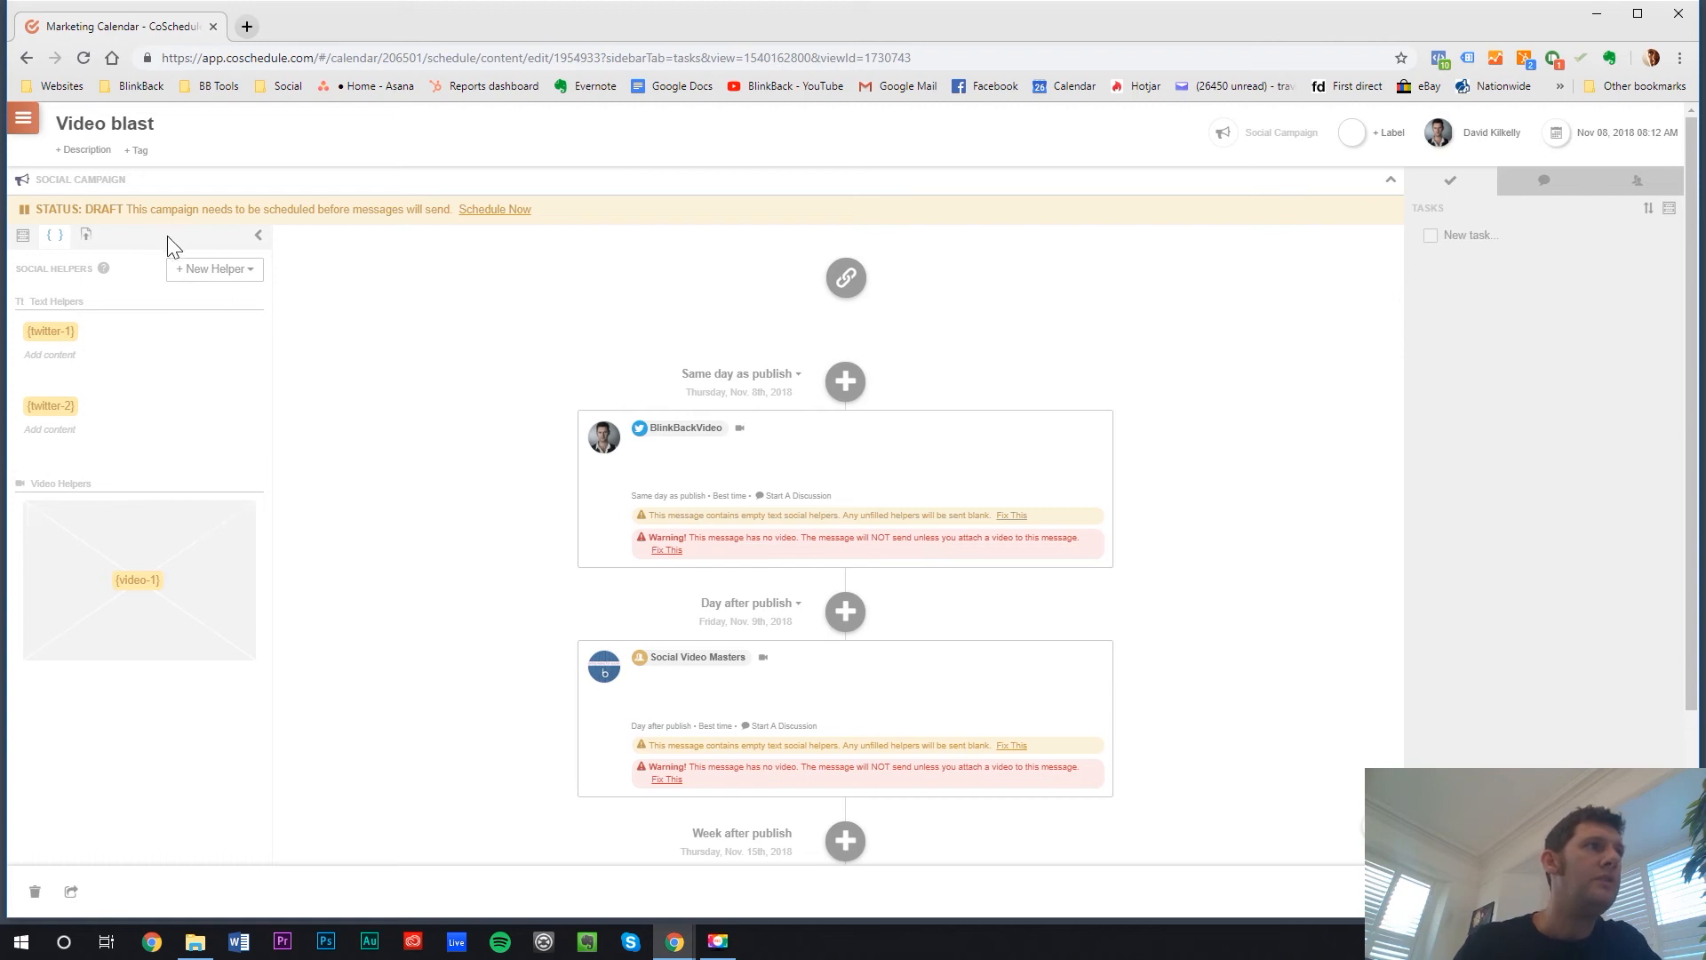
click(24, 239)
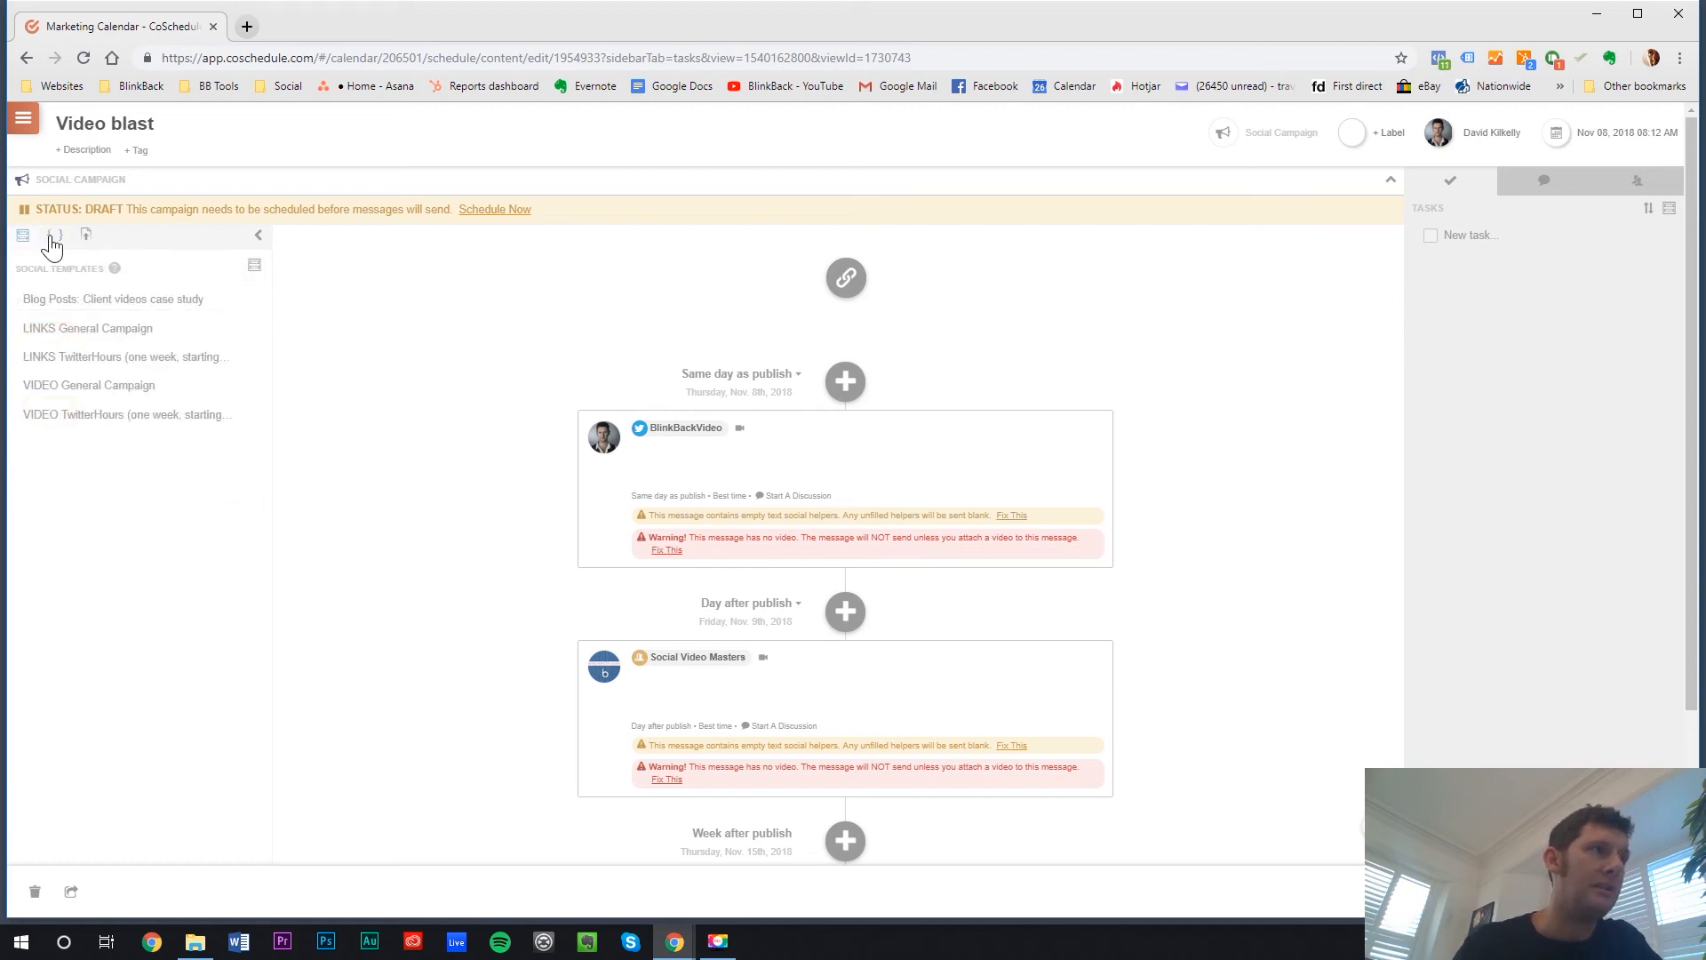
click(255, 268)
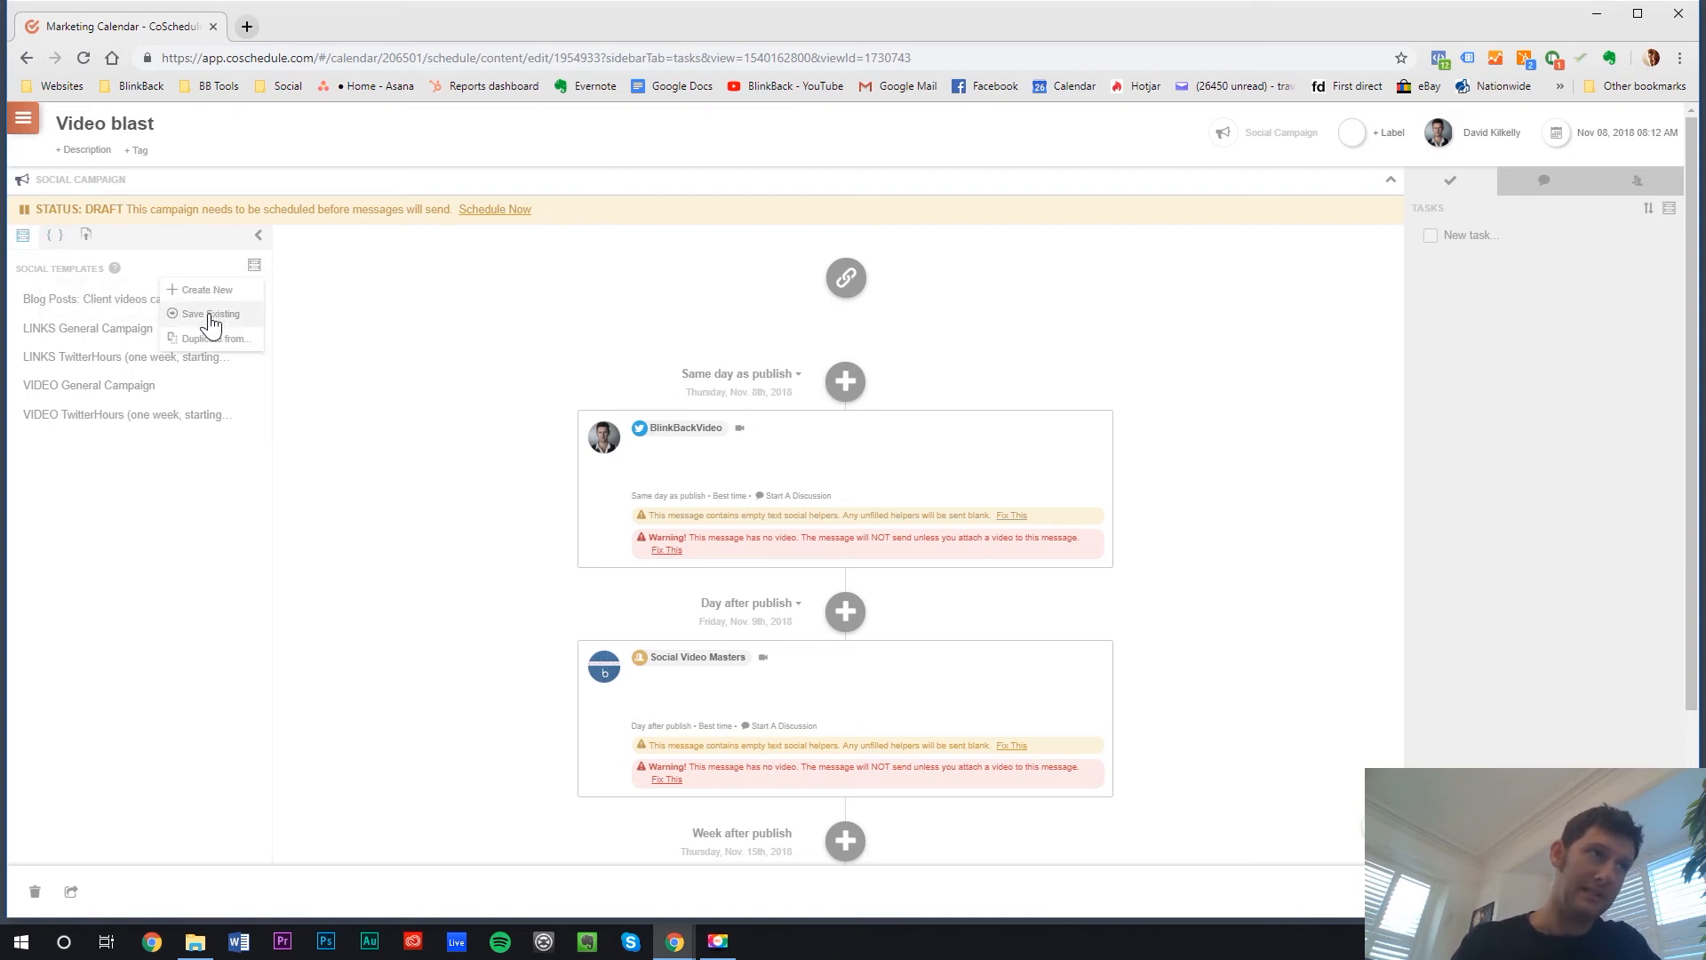
click(211, 316)
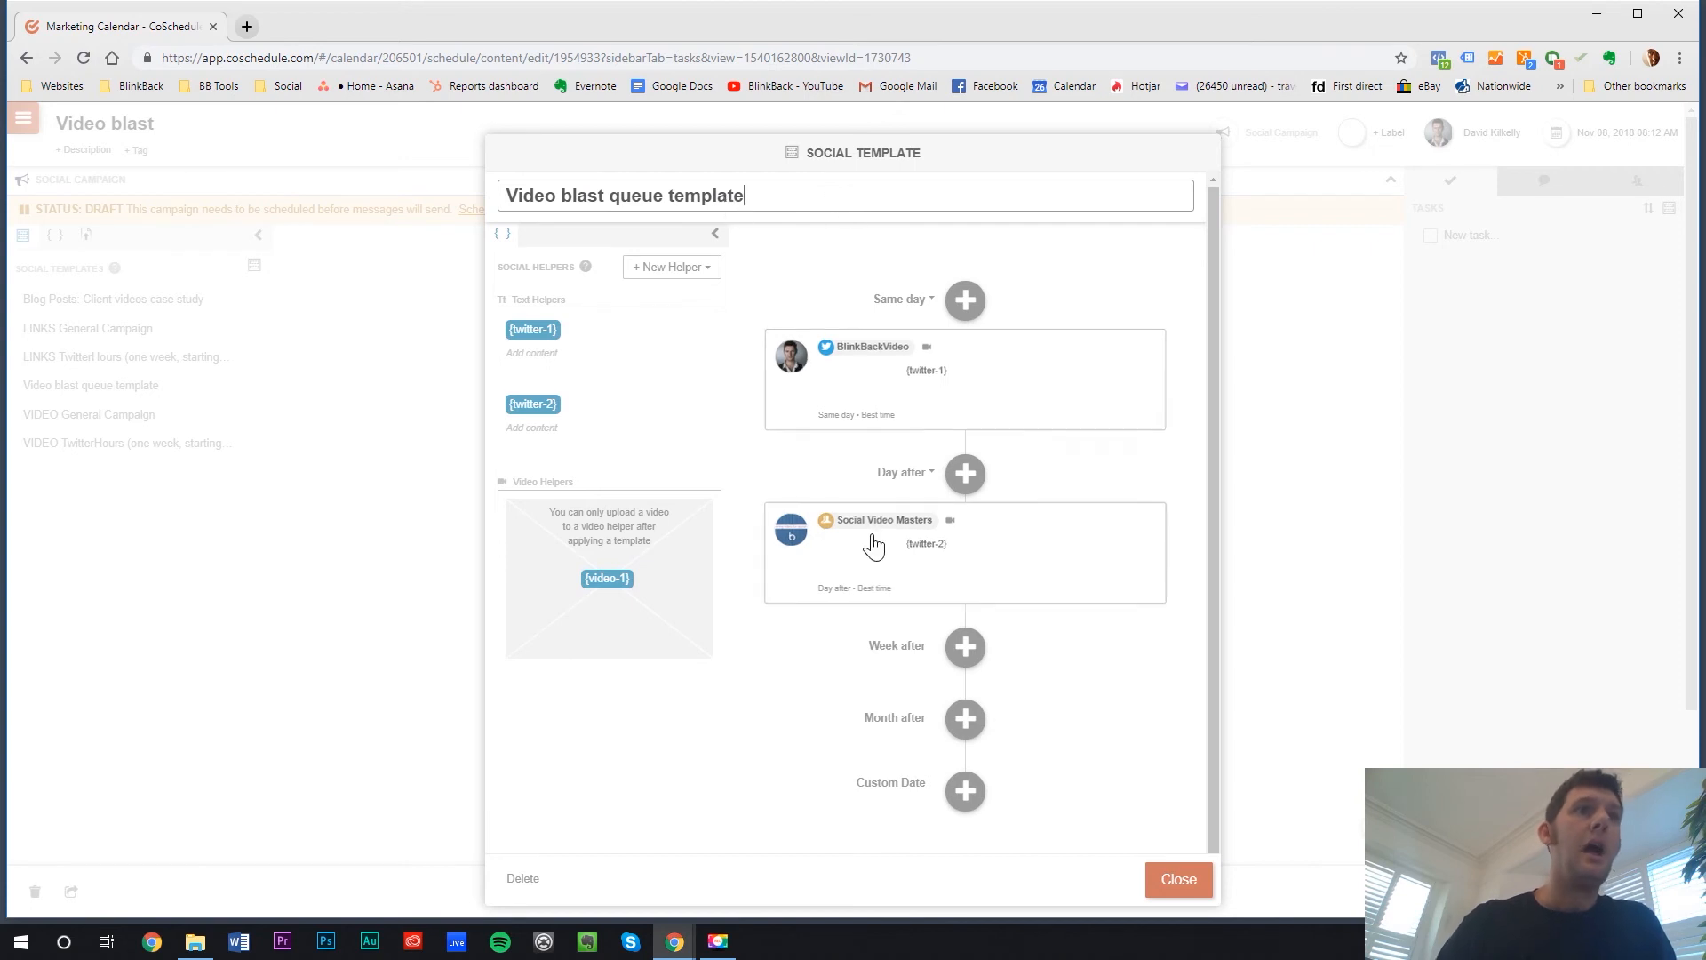
scroll(891, 803, down, 2)
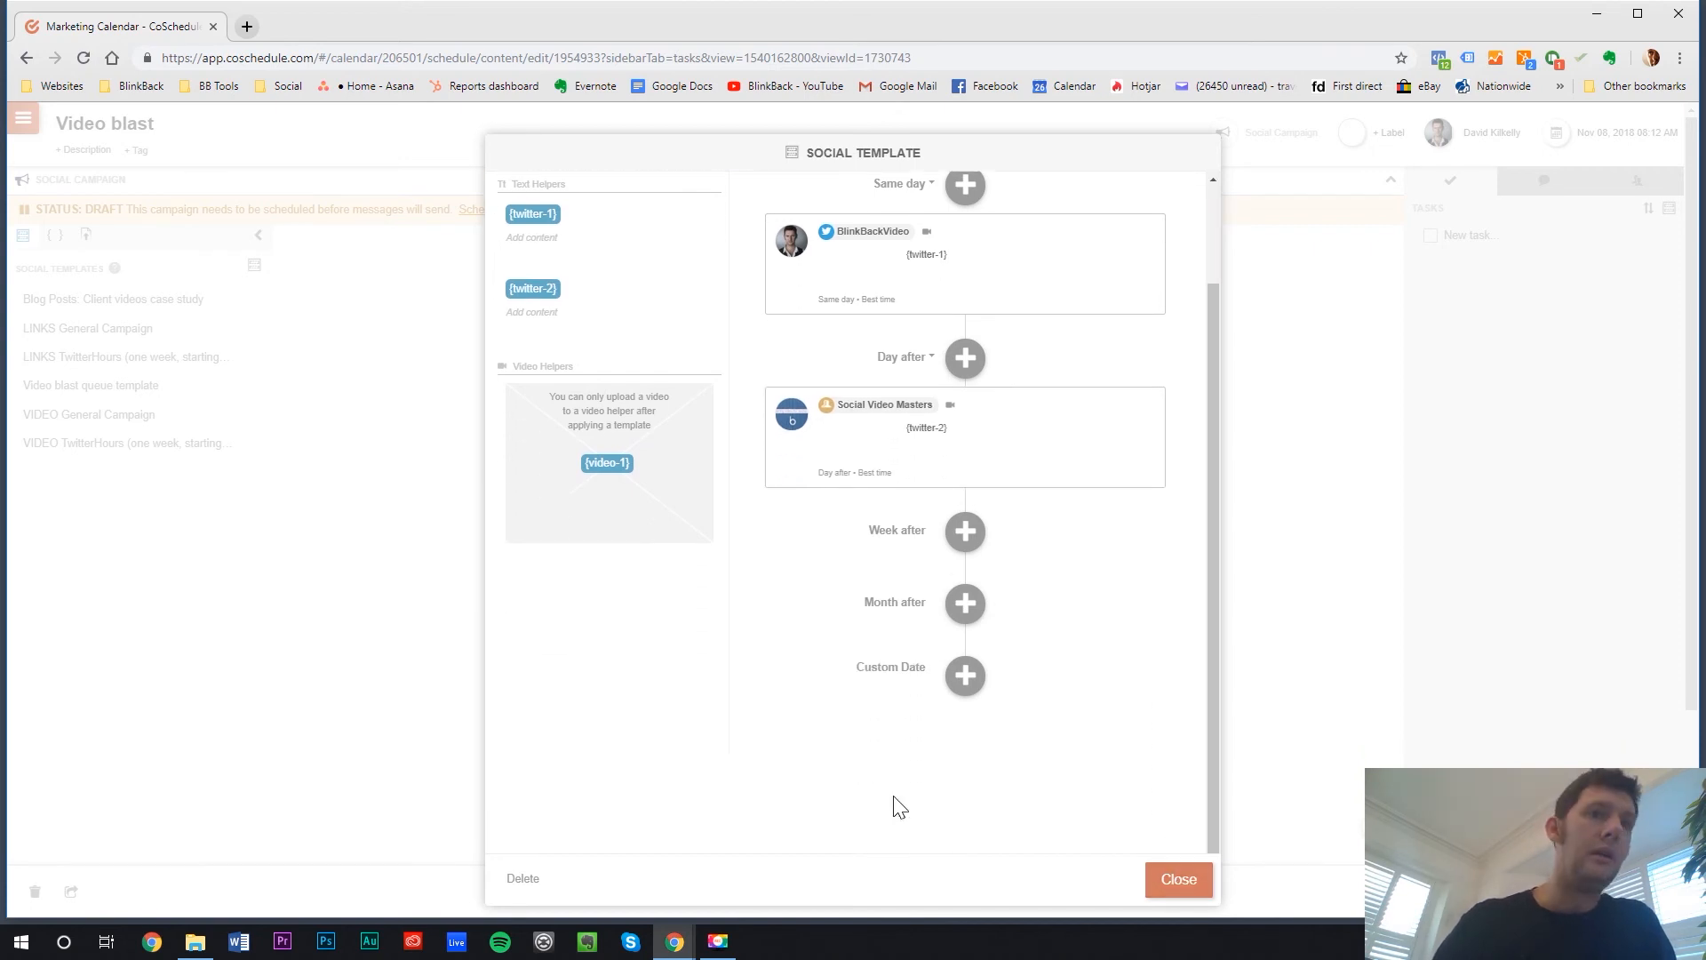
click(1180, 889)
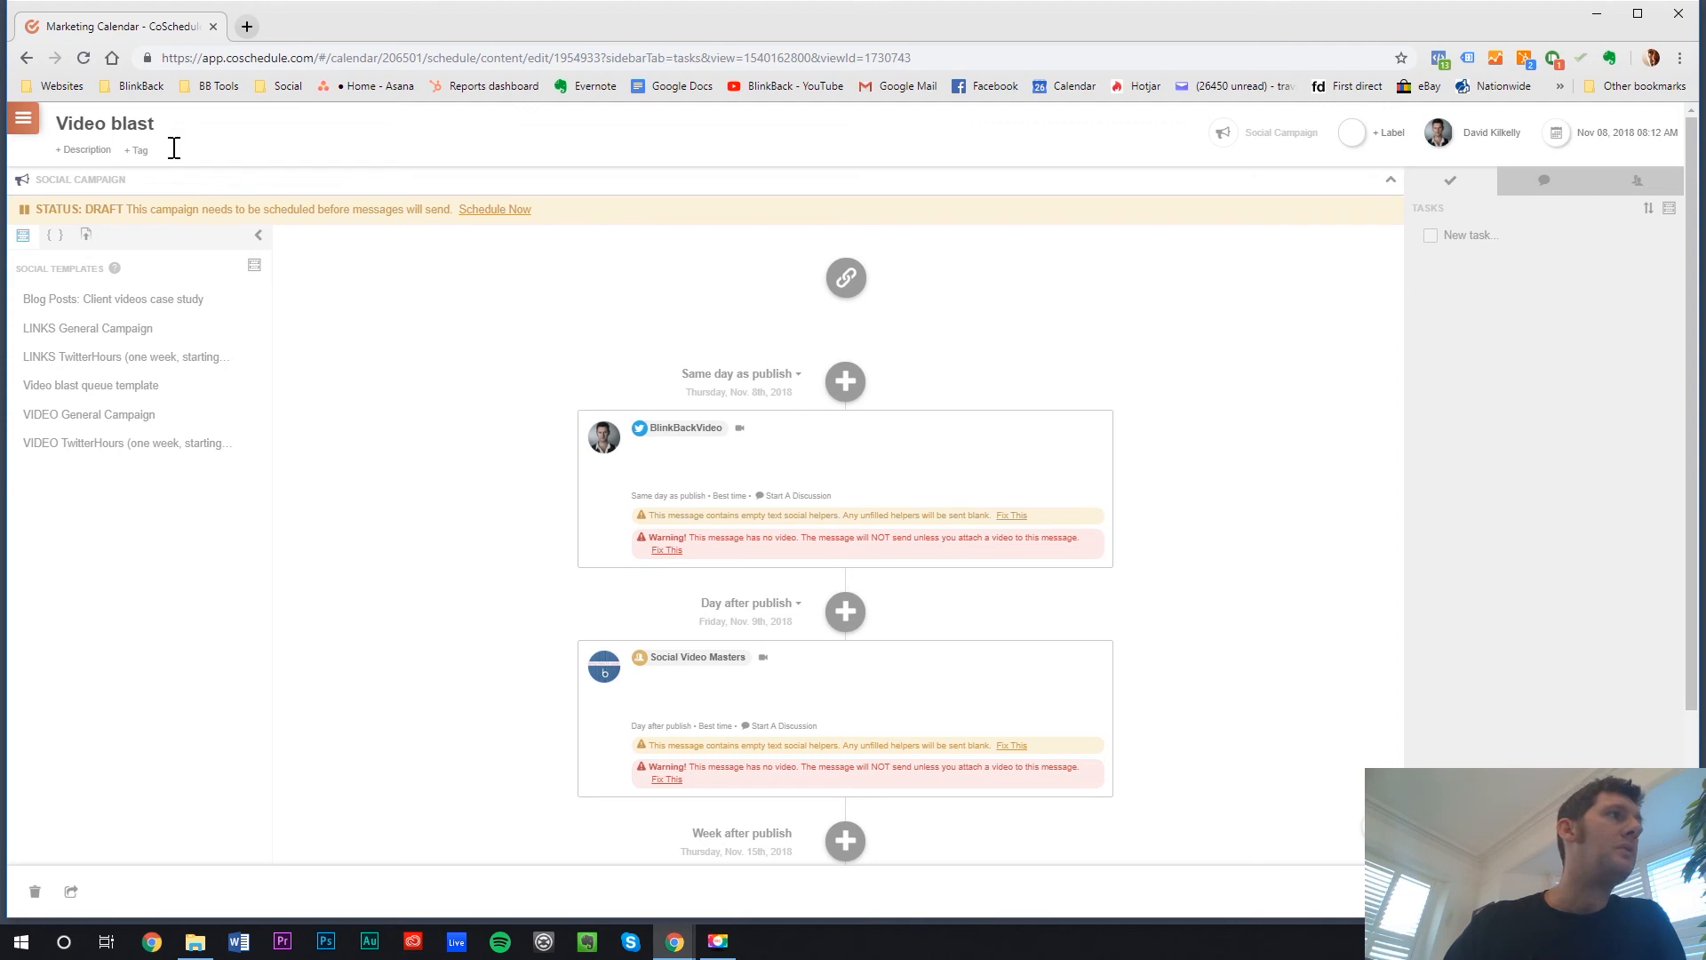
Return to the calendar and create a social campaign titled "video blast 2" on November 16, 2018
click(27, 121)
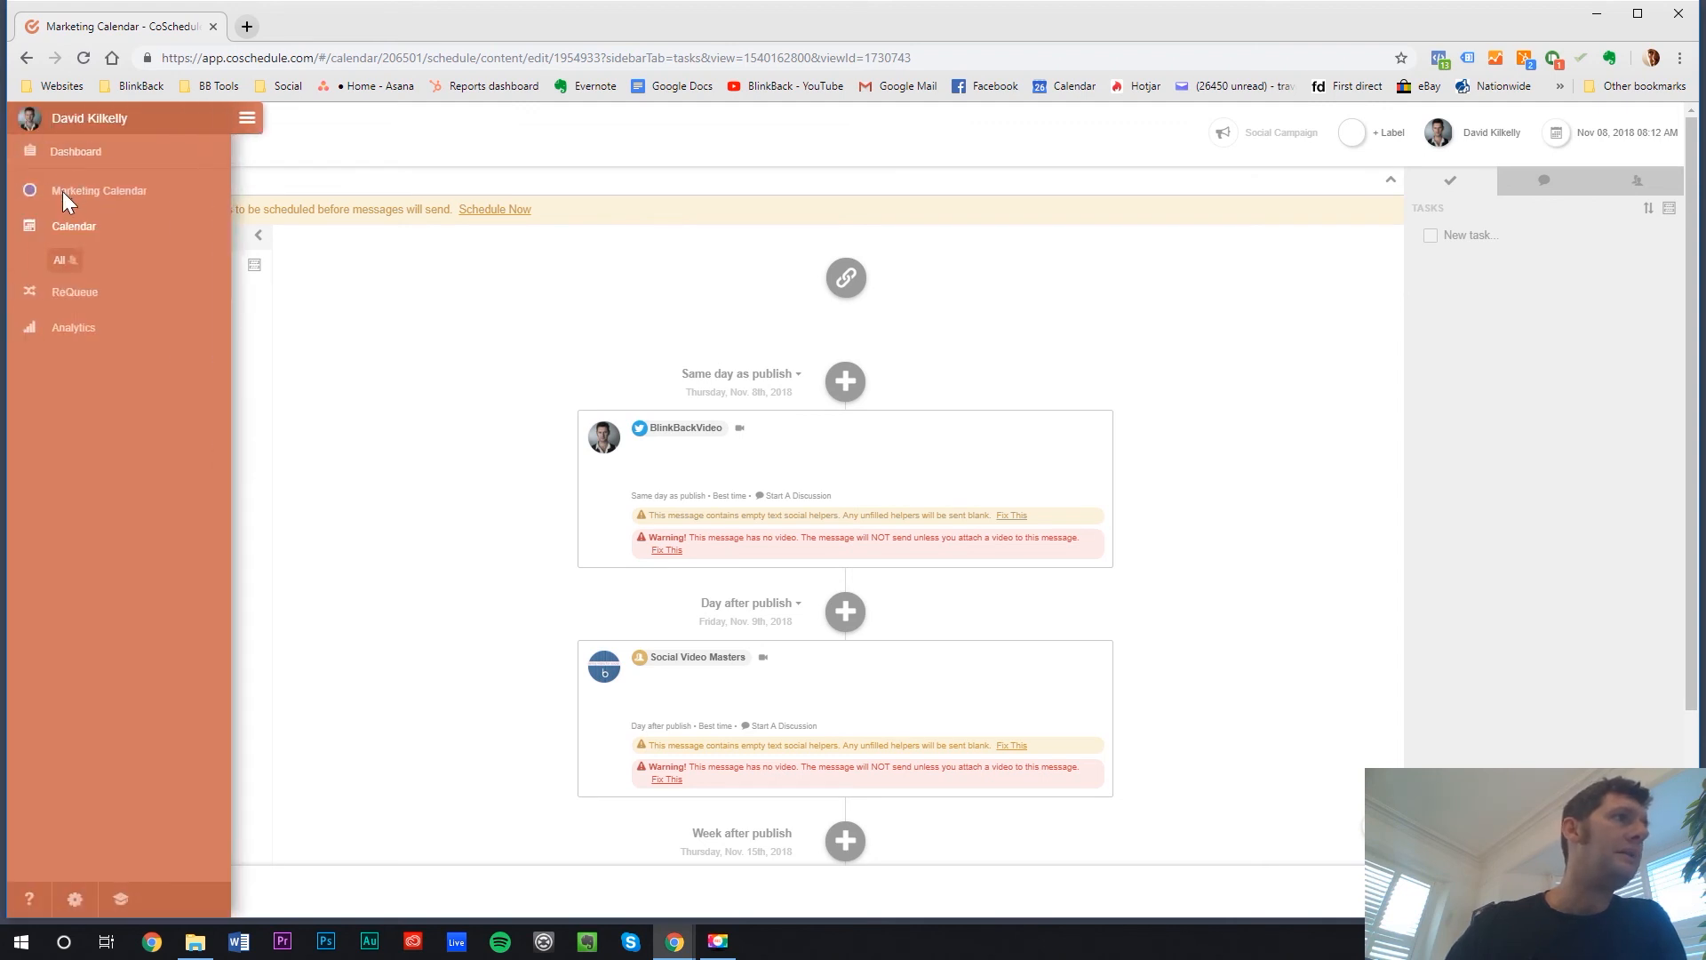
click(64, 229)
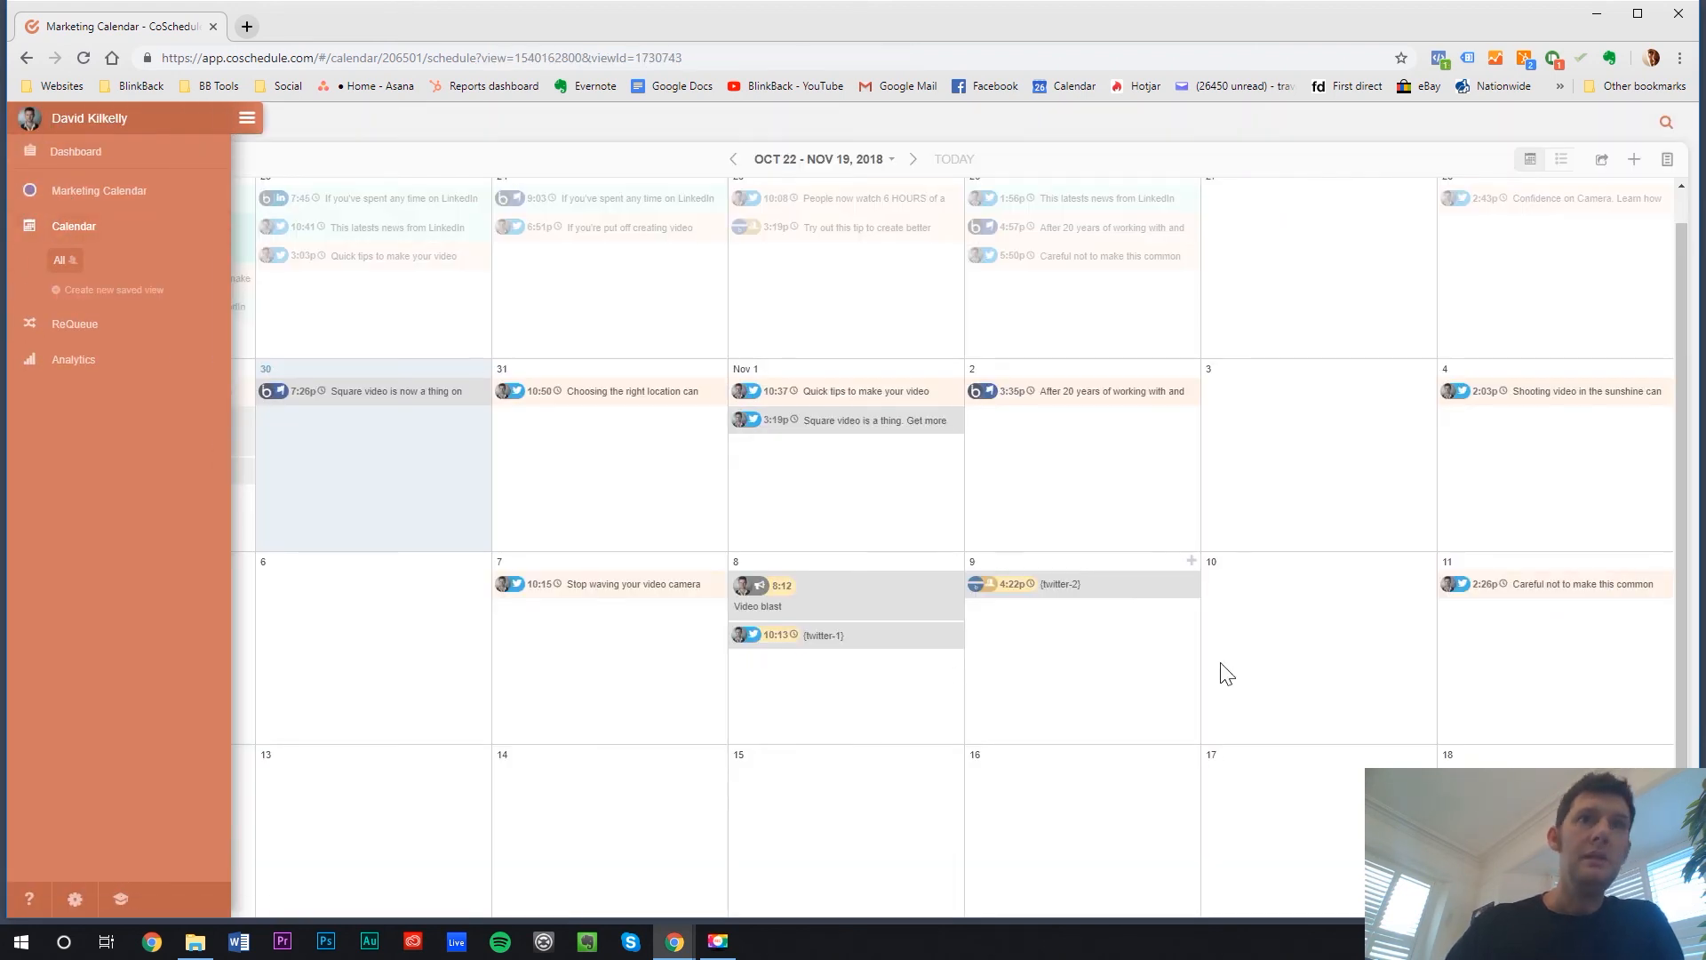
click(1191, 756)
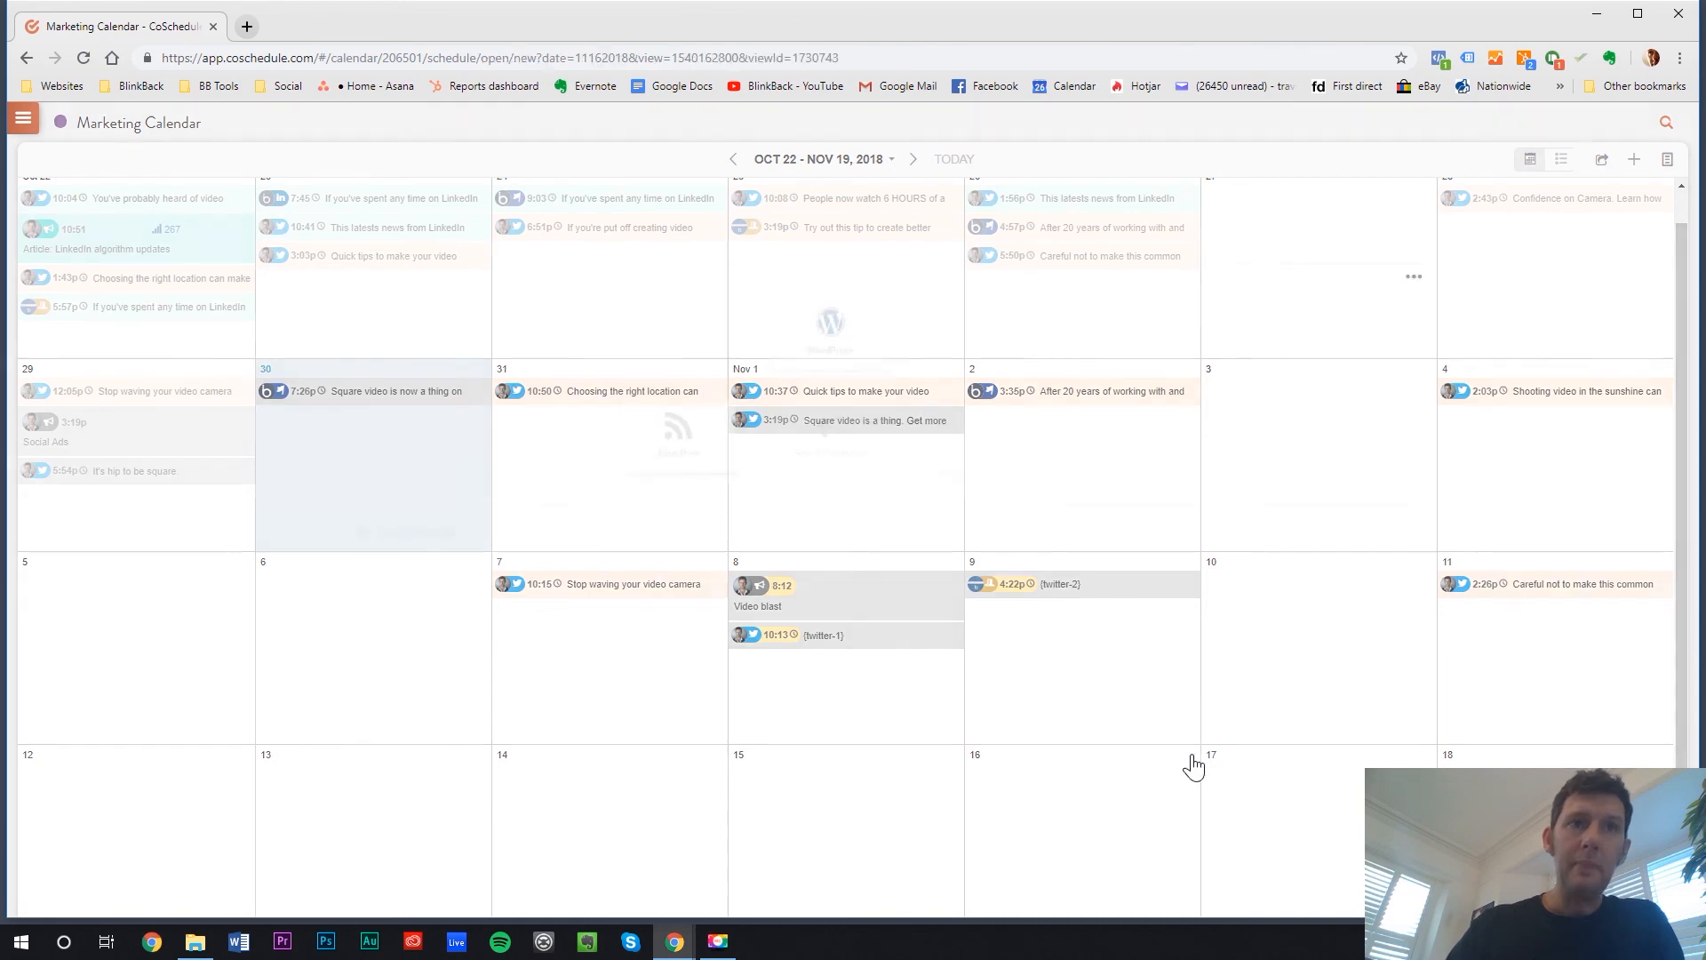
click(849, 458)
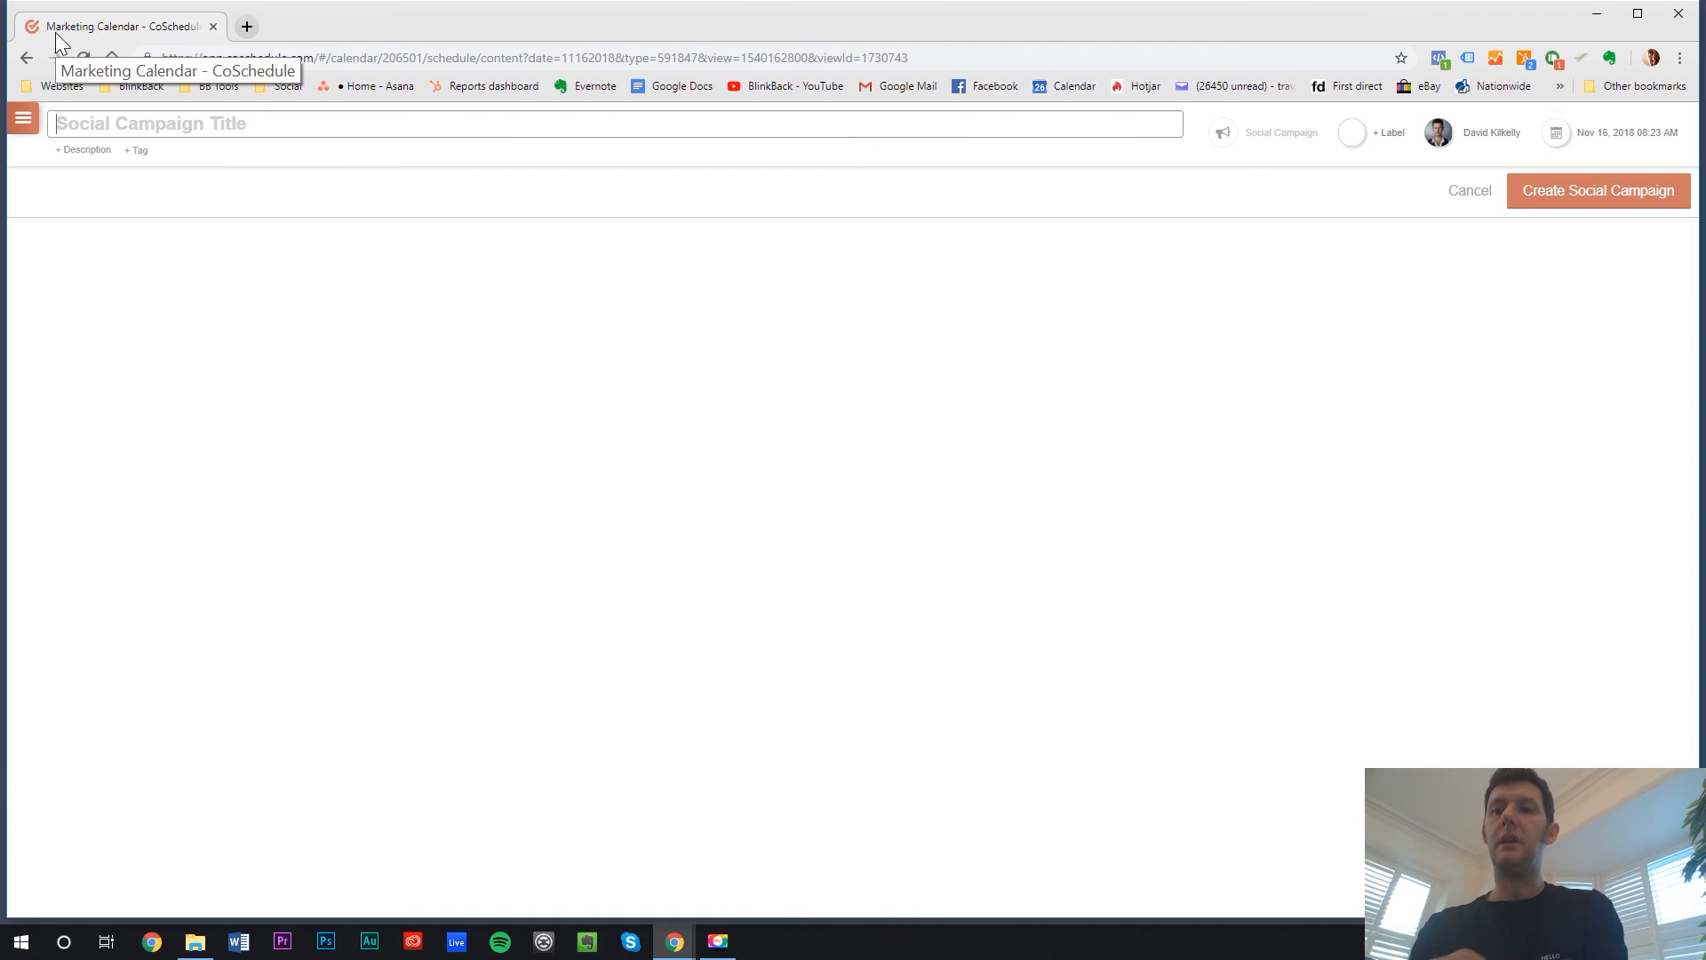
text(video blast 2)
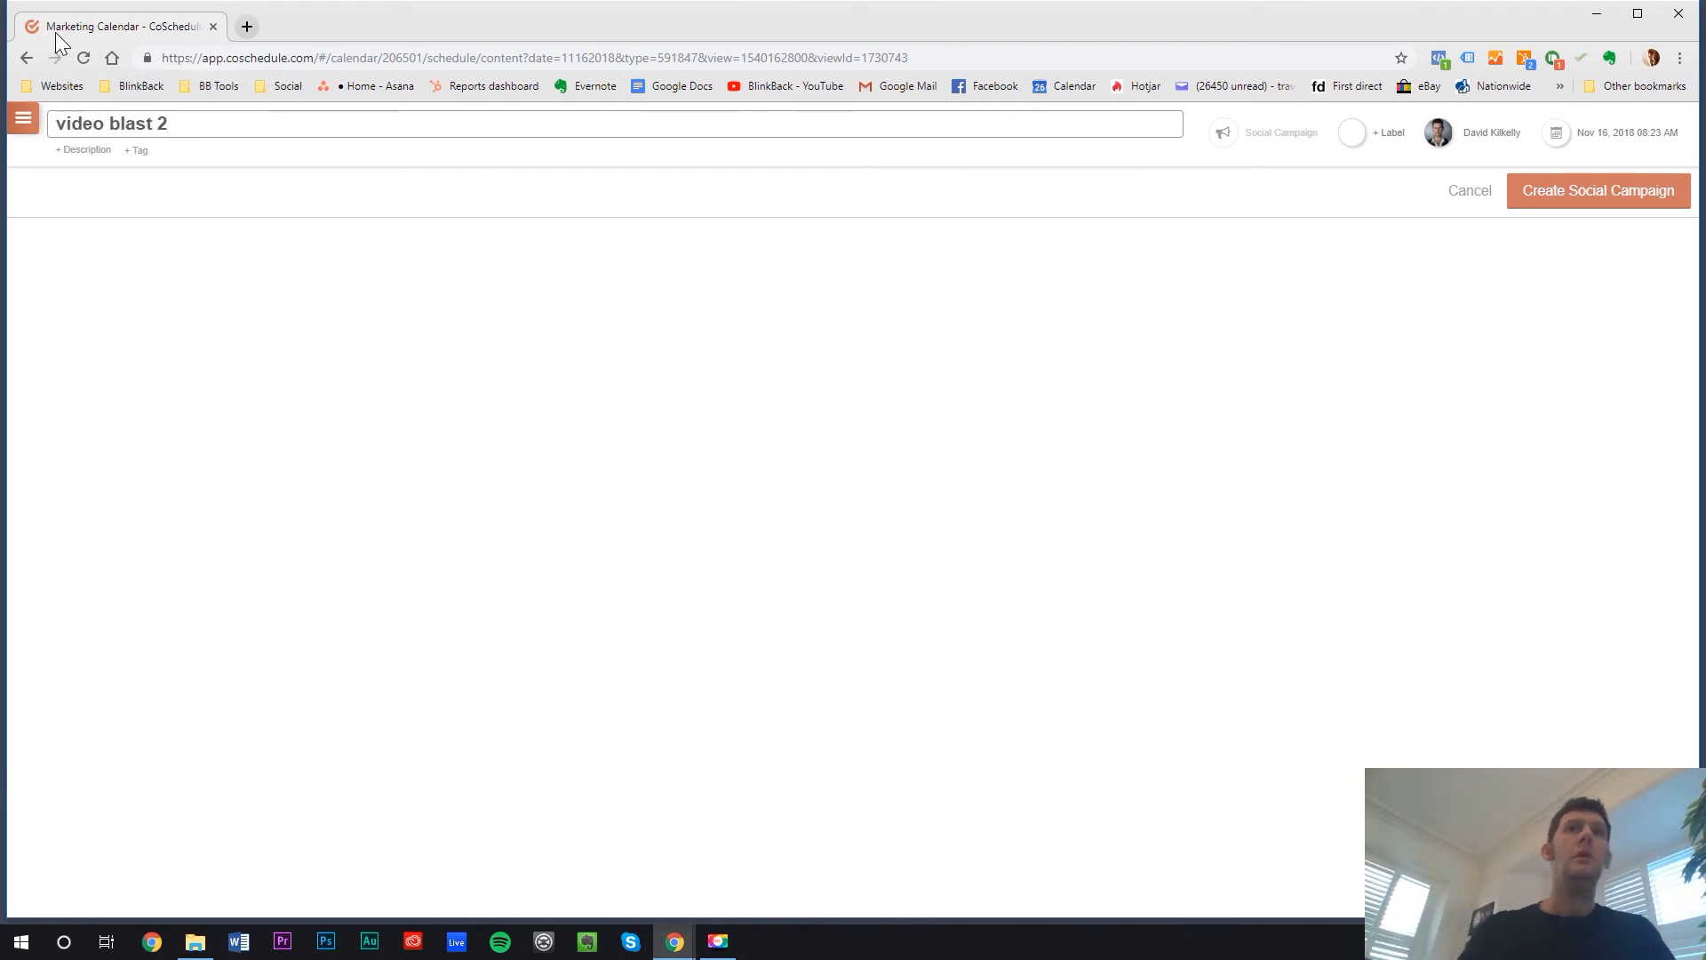
click(1586, 196)
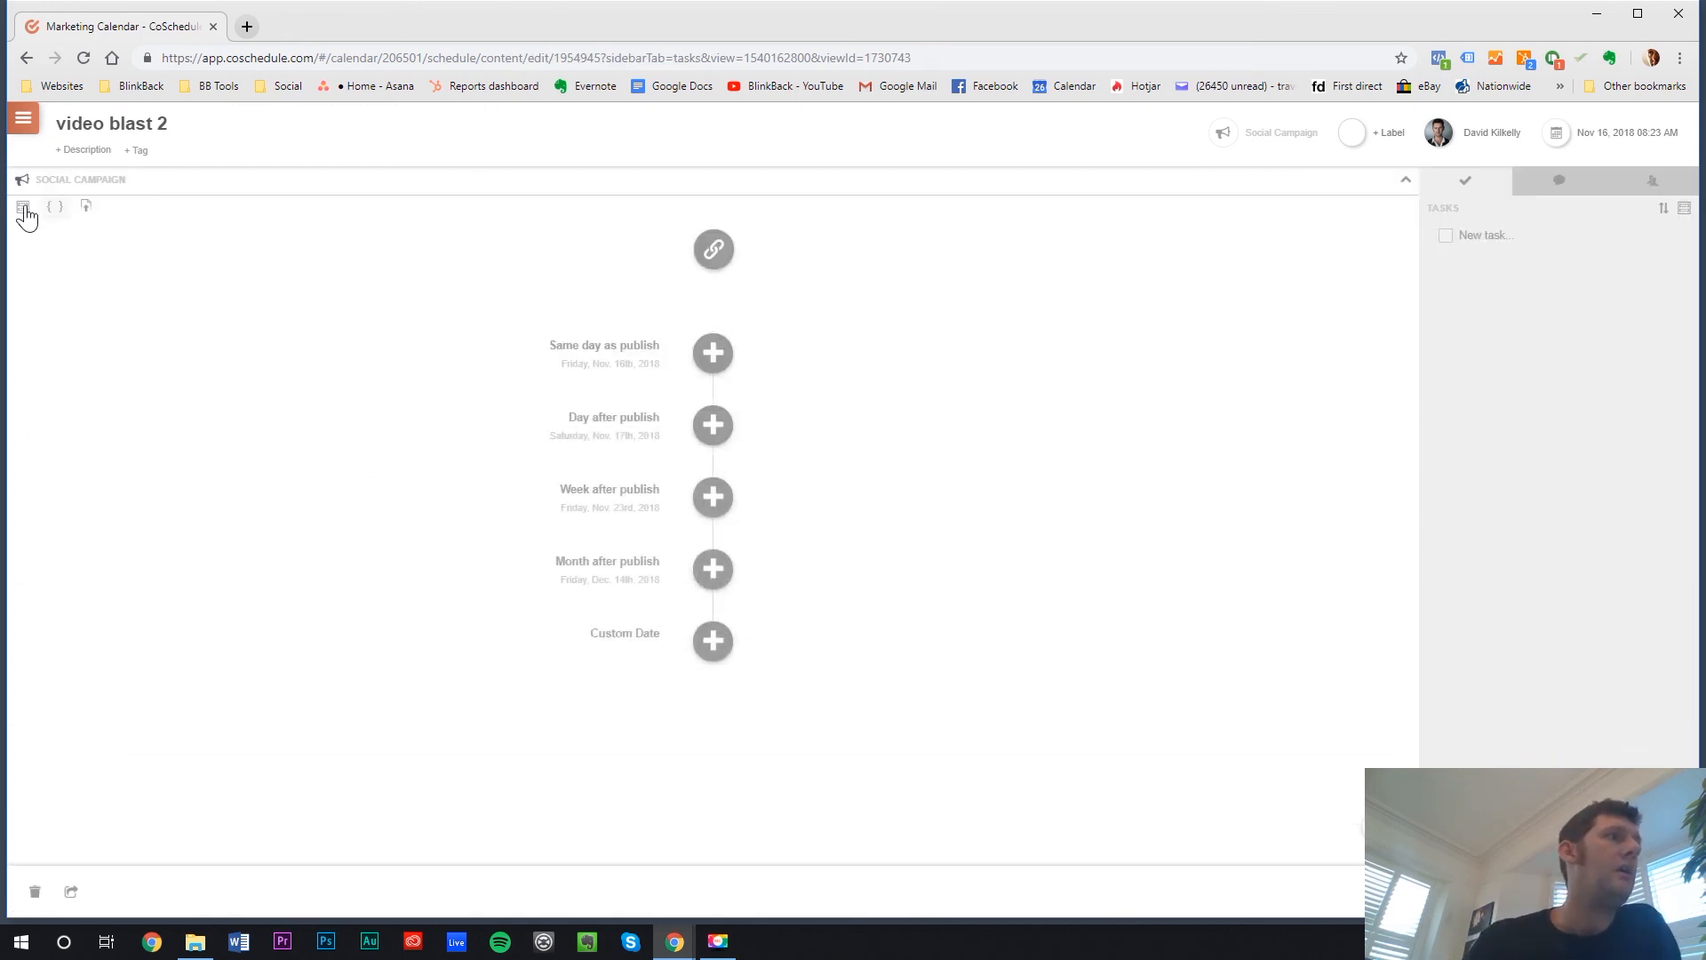
Apply the "Video blast queue template" to the new campaign, anchored to same day as publish
click(23, 208)
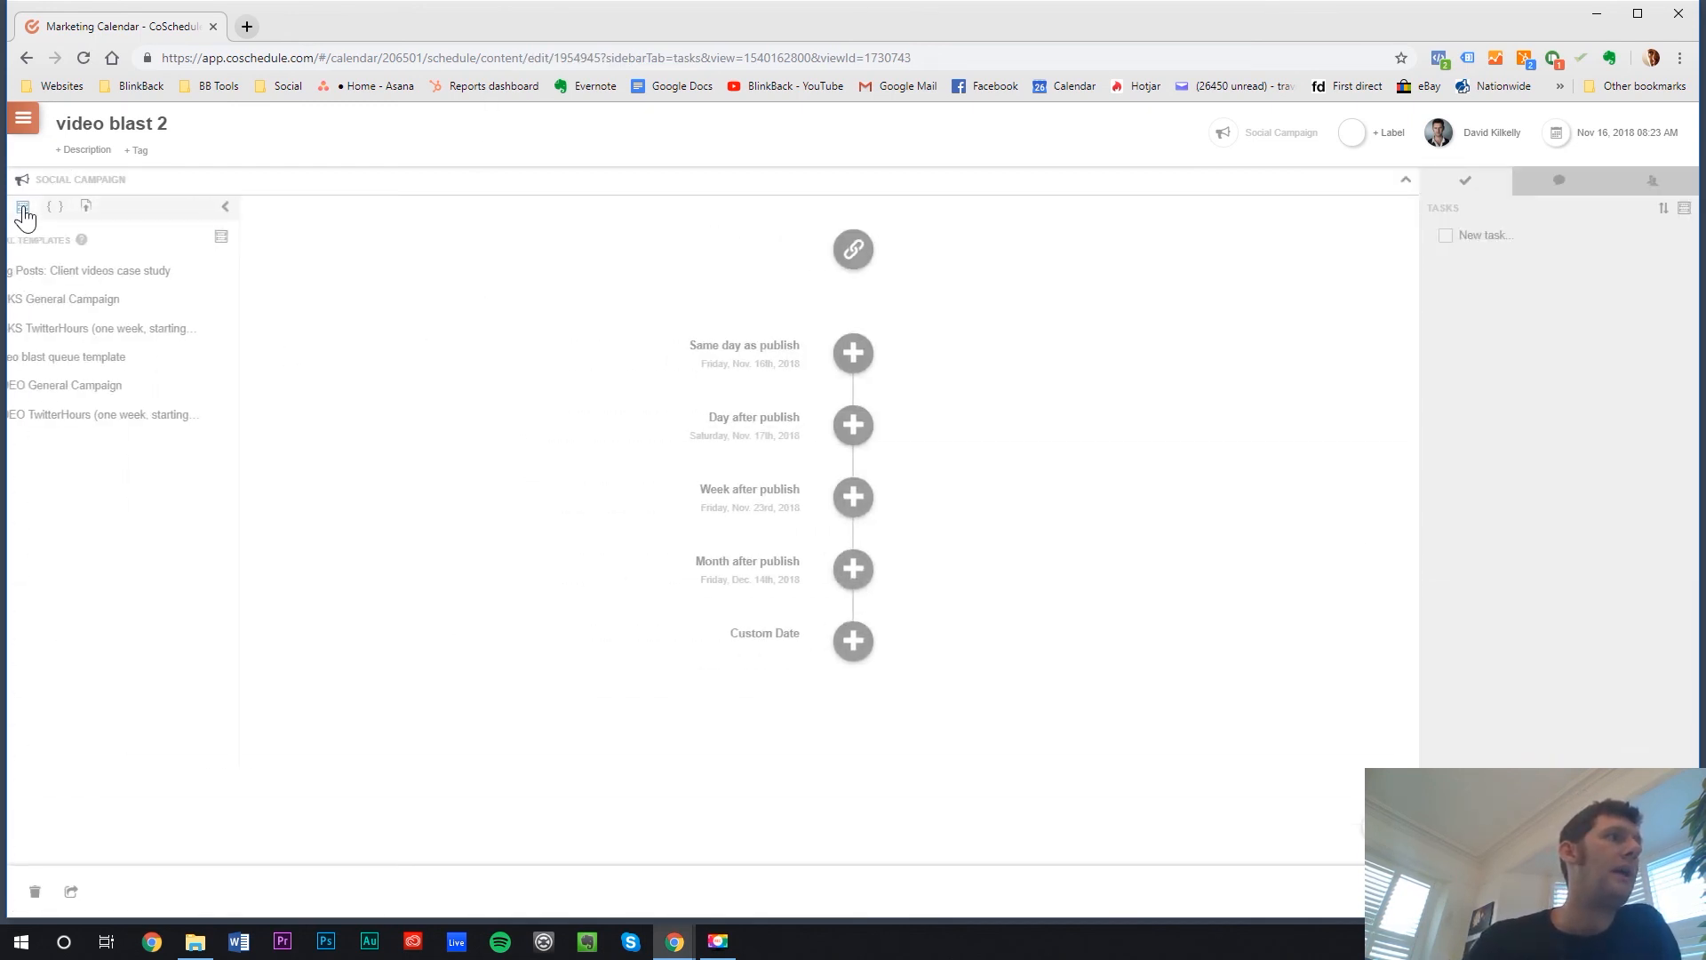
click(114, 365)
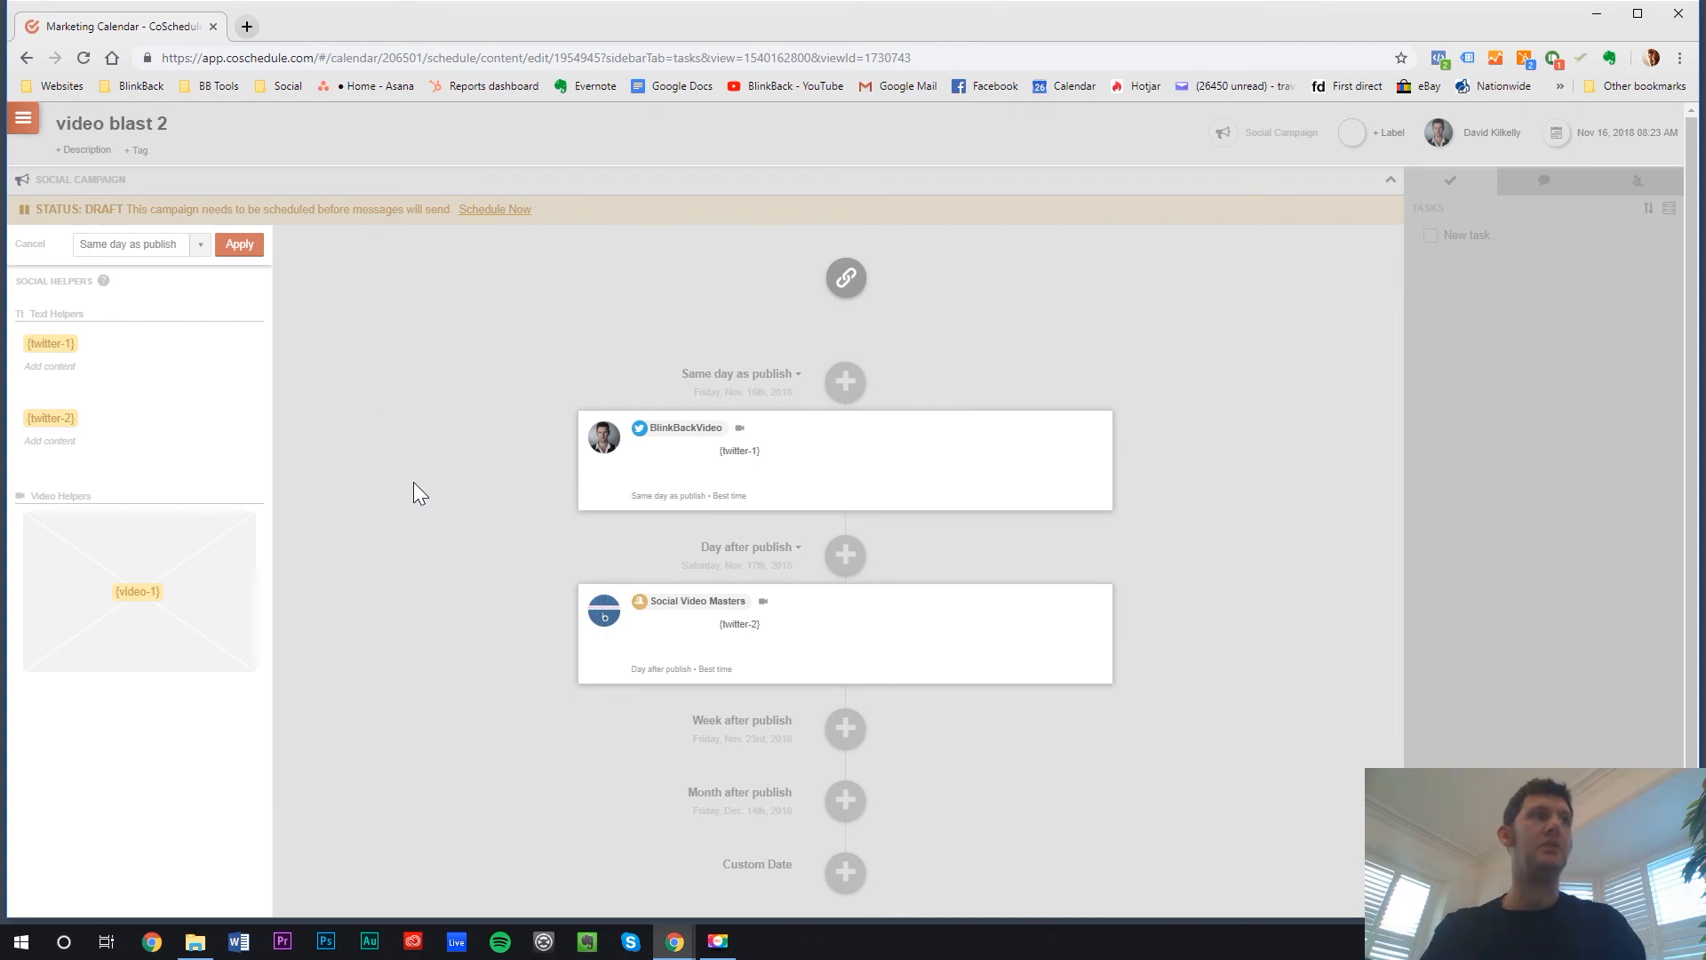
click(239, 247)
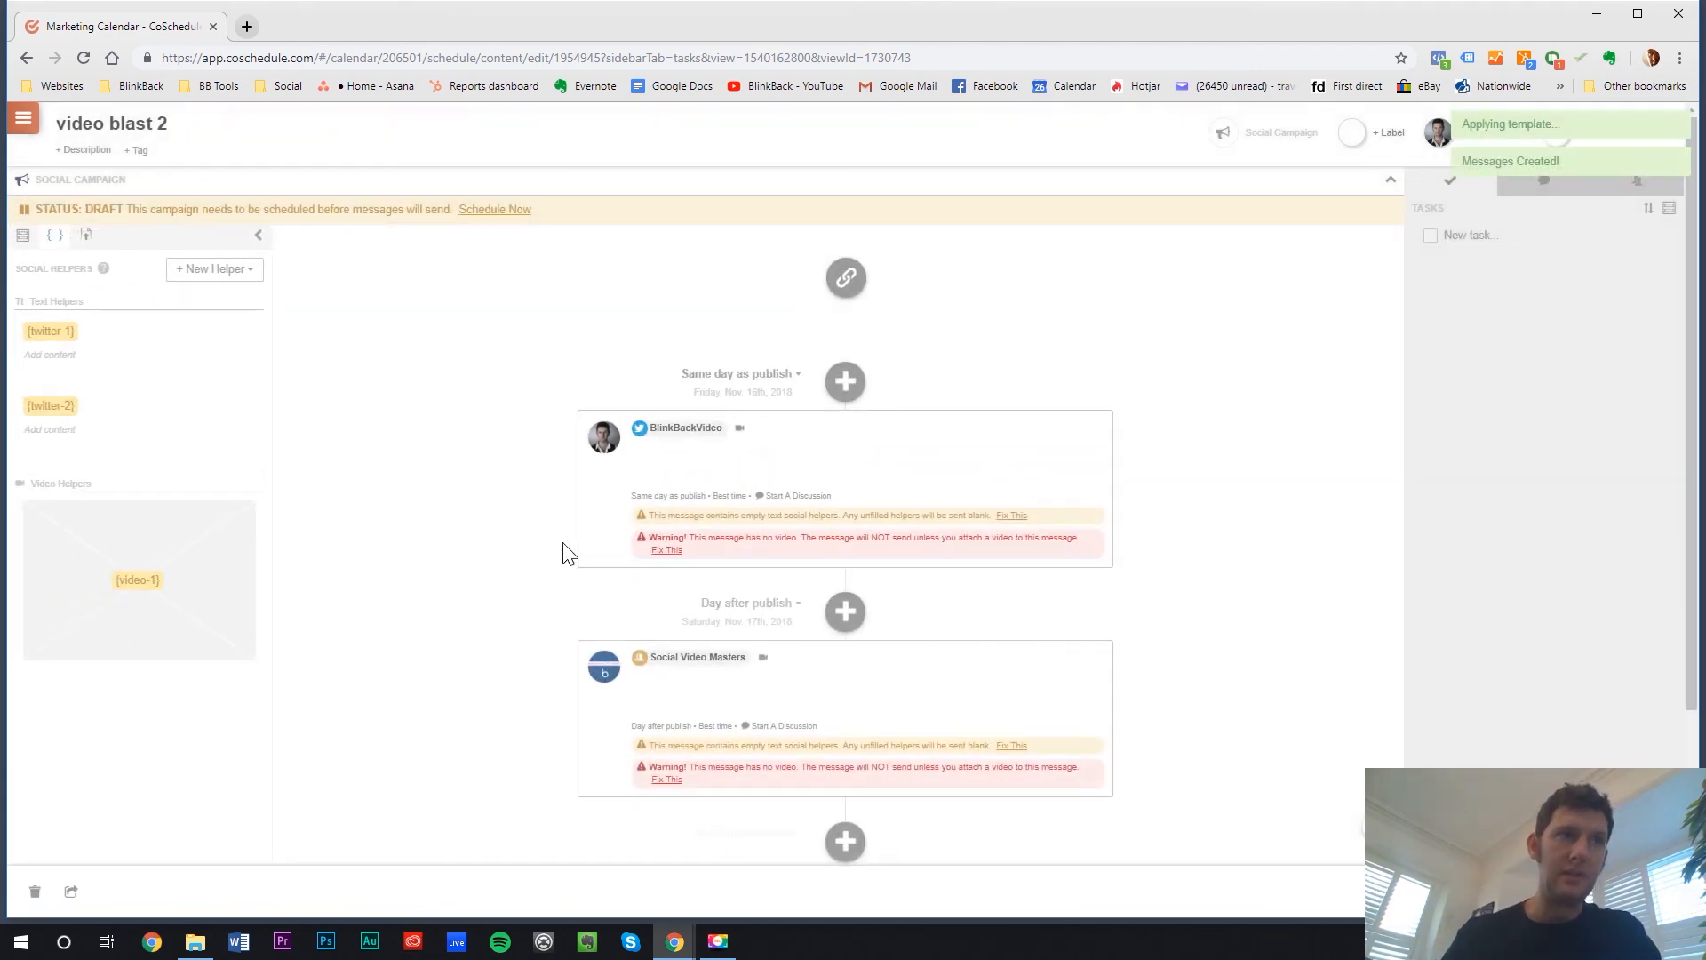
scroll(711, 565, down, 1)
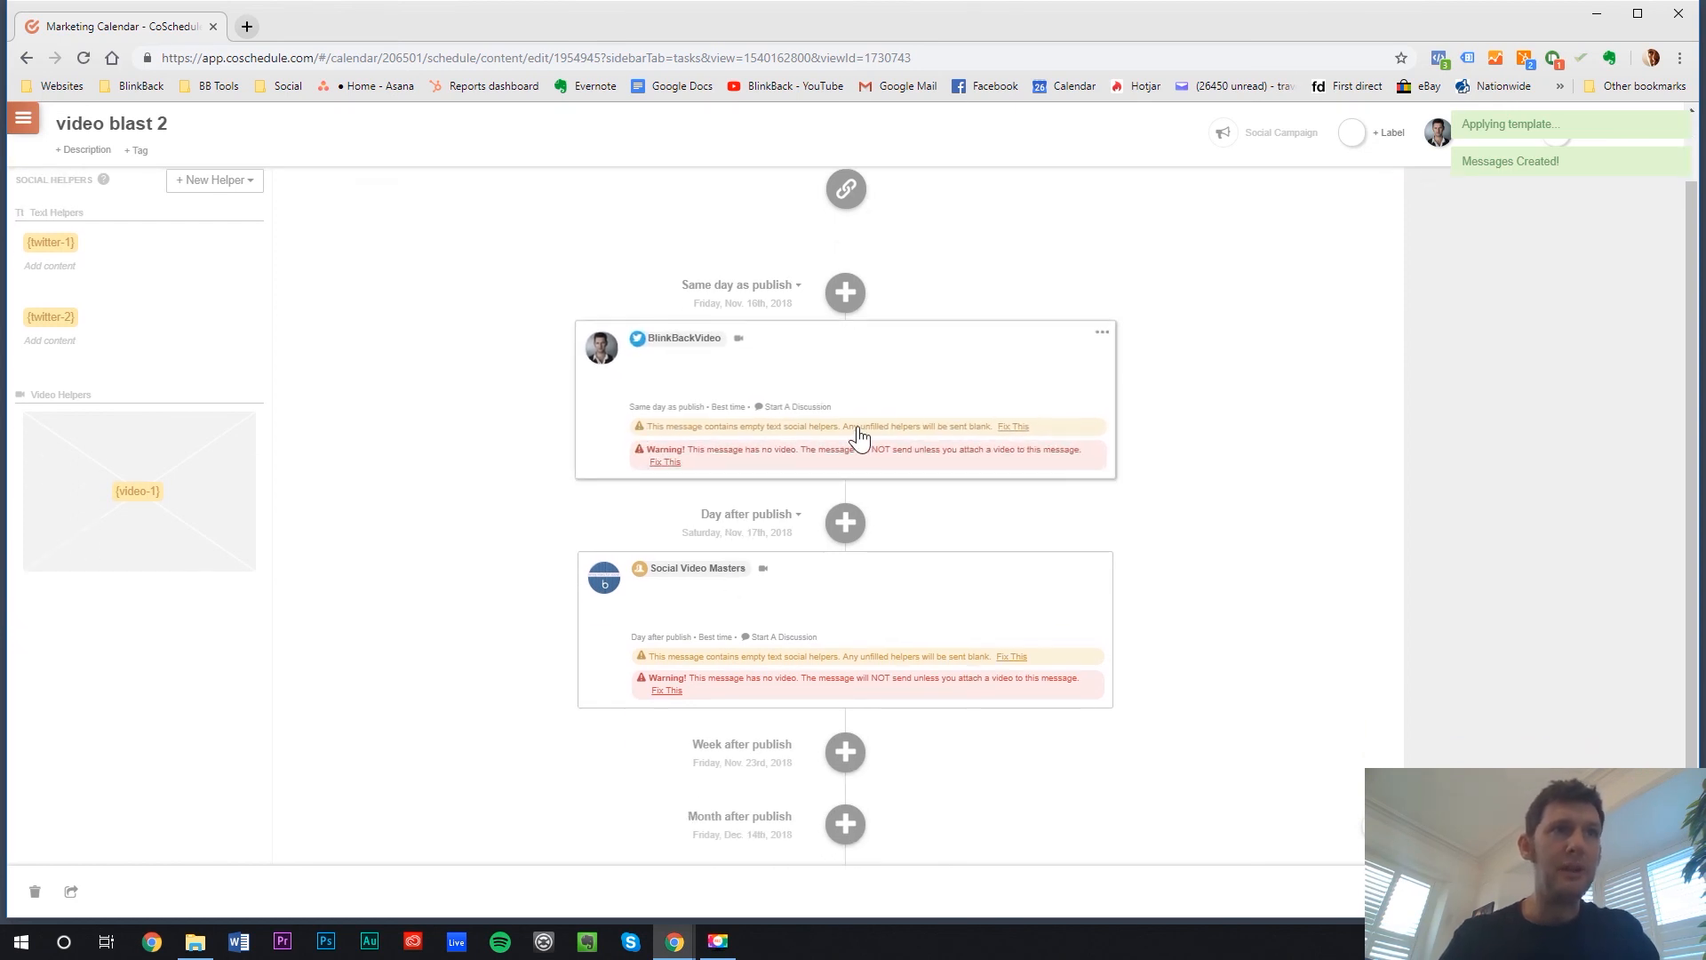